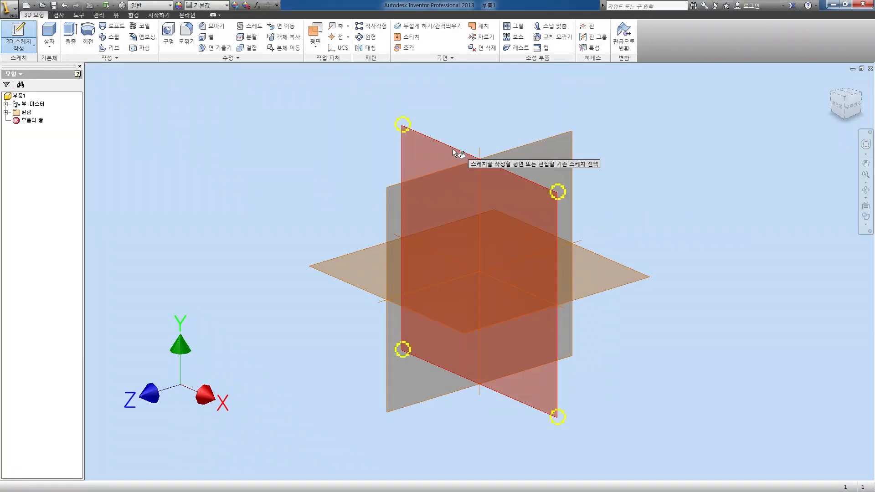
Step: Start a sketch on the XY plane and draw a rectangle from the origin, 90 mm wide and about 6.6 mm high
{"action": "left_click", "coordinate": [453, 152]}
{"action": "left_click", "coordinate": [69, 32]}
{"action": "left_click", "coordinate": [480, 270]}
{"action": "type", "text": "90"}
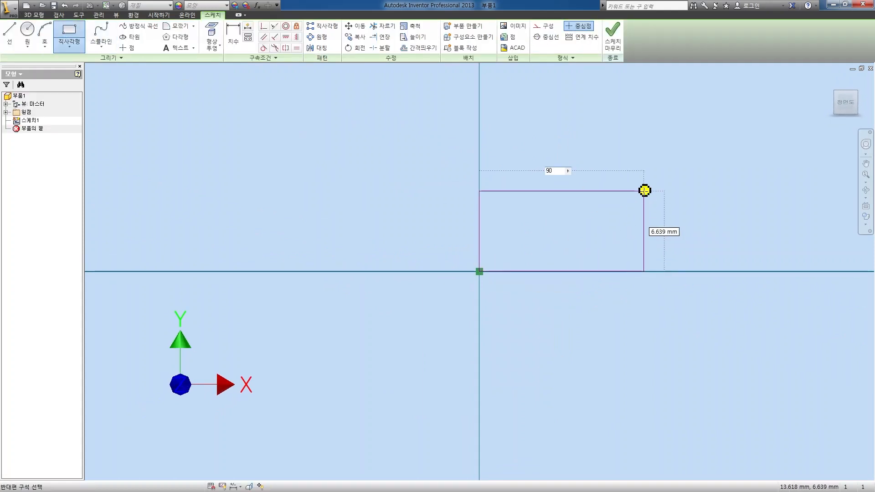
{"action": "key", "text": "Tab"}
{"action": "left_click", "coordinate": [644, 191]}
{"action": "scroll", "coordinate": [566, 228], "scroll_direction": "up", "scroll_amount": 2}
{"action": "key", "text": "Escape"}
Step: Convert the rectangle's bottom edge to a centerline and dimension the top edge about it as a 64 mm diameter
{"action": "left_click_drag", "start_coordinate": [542, 254], "coordinate": [481, 214]}
{"action": "left_click", "coordinate": [554, 39]}
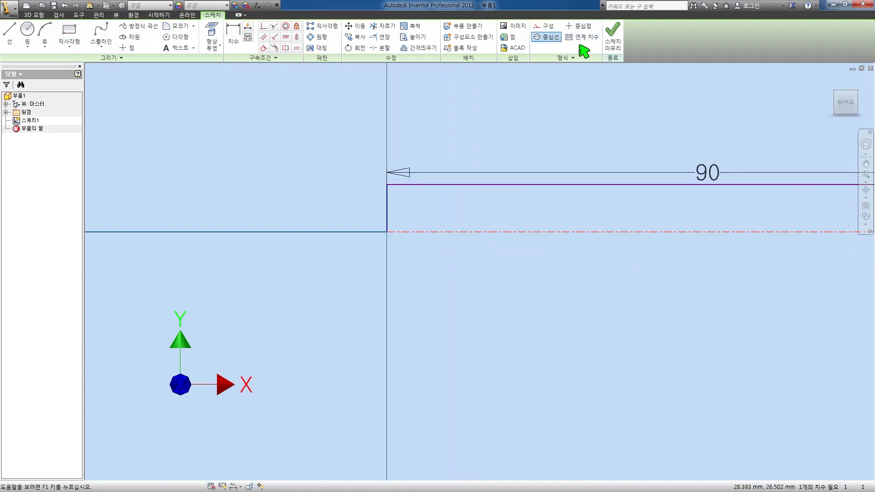
{"action": "key", "text": "d"}
{"action": "left_click", "coordinate": [460, 186]}
{"action": "left_click", "coordinate": [460, 232]}
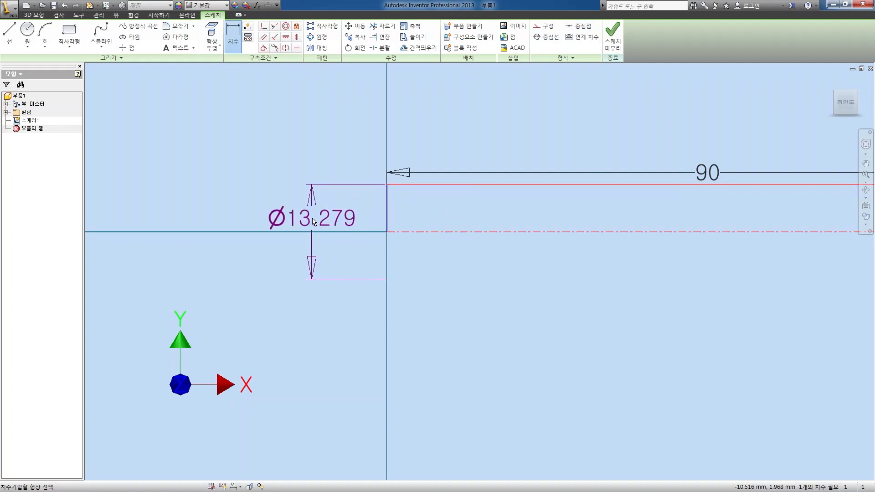
{"action": "left_click", "coordinate": [282, 221]}
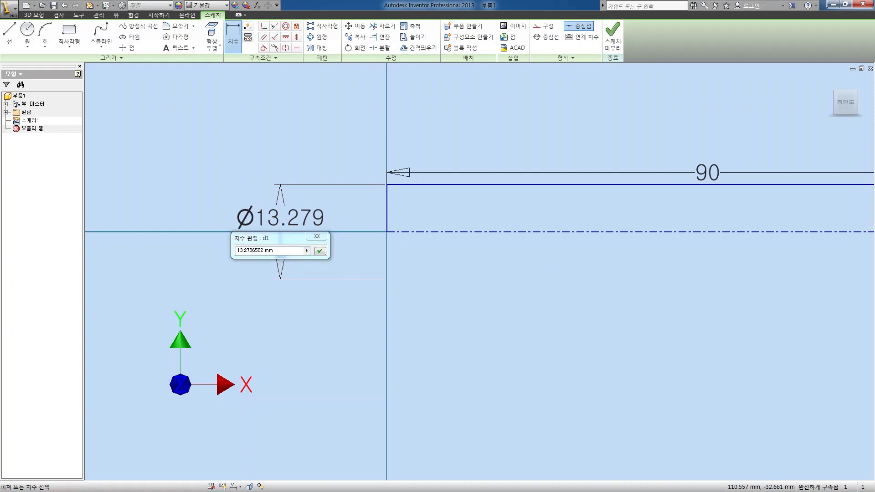
{"action": "left_click_drag", "start_coordinate": [252, 251], "coordinate": [271, 251]}
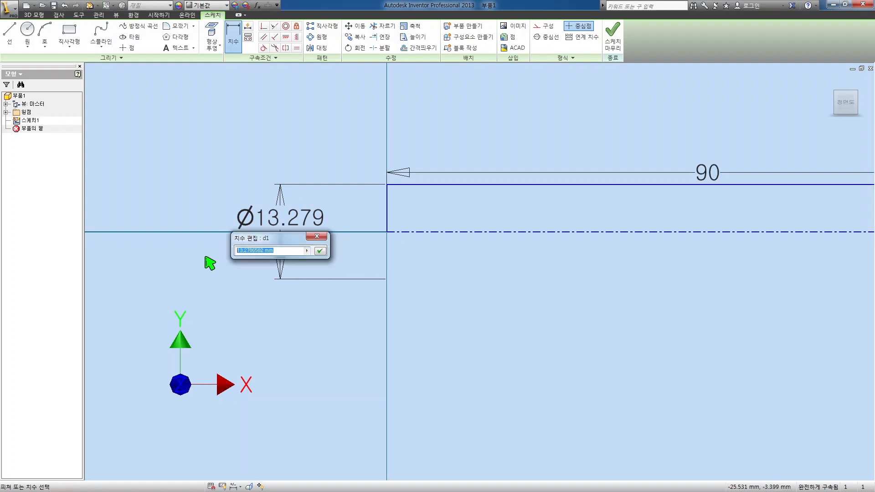
{"action": "type", "text": "64"}
{"action": "key", "text": "Return"}
{"action": "scroll", "coordinate": [453, 269], "scroll_direction": "up", "scroll_amount": 6}
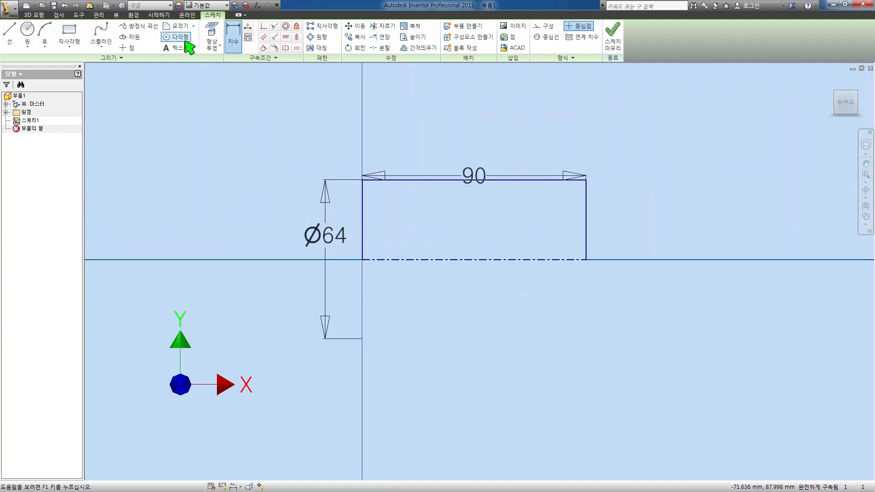
Step: Draw five adjoining rectangles of stepped heights along the centerline, inside the outer rectangle and spanning its full length
{"action": "left_click", "coordinate": [69, 33]}
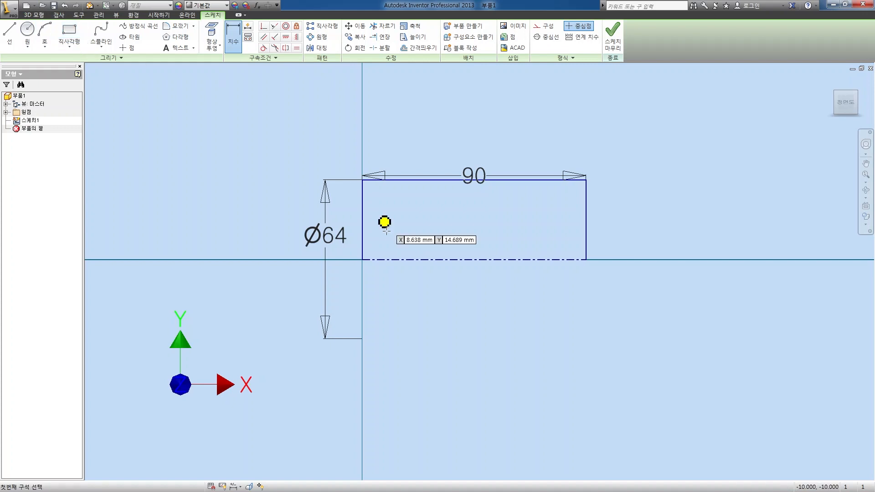
{"action": "left_click", "coordinate": [363, 260]}
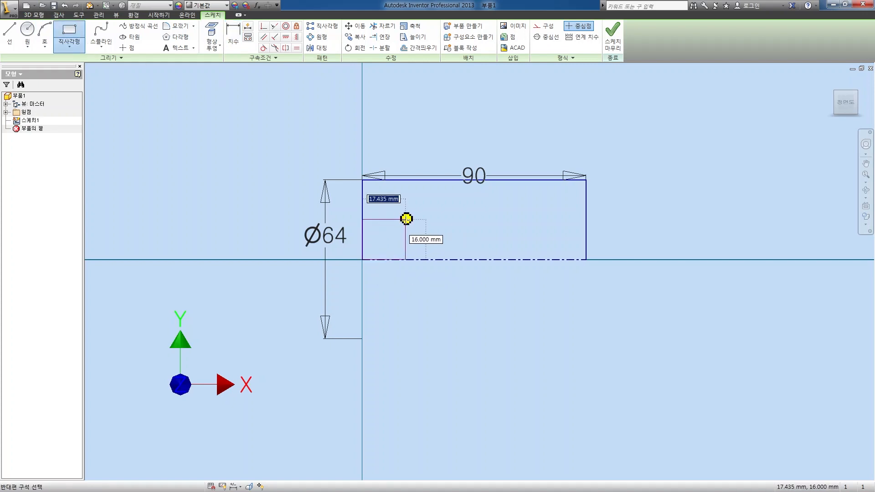
{"action": "left_click", "coordinate": [405, 259]}
{"action": "left_click", "coordinate": [426, 232]}
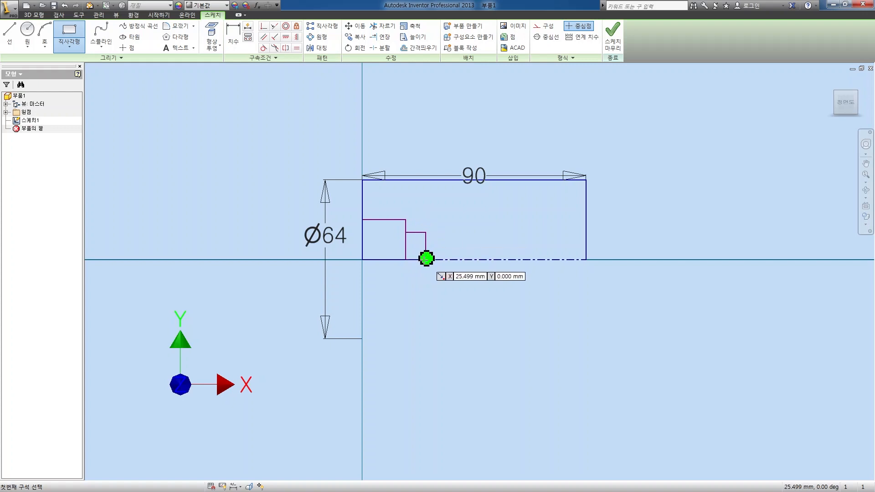
{"action": "left_click", "coordinate": [426, 259]}
{"action": "left_click", "coordinate": [495, 203]}
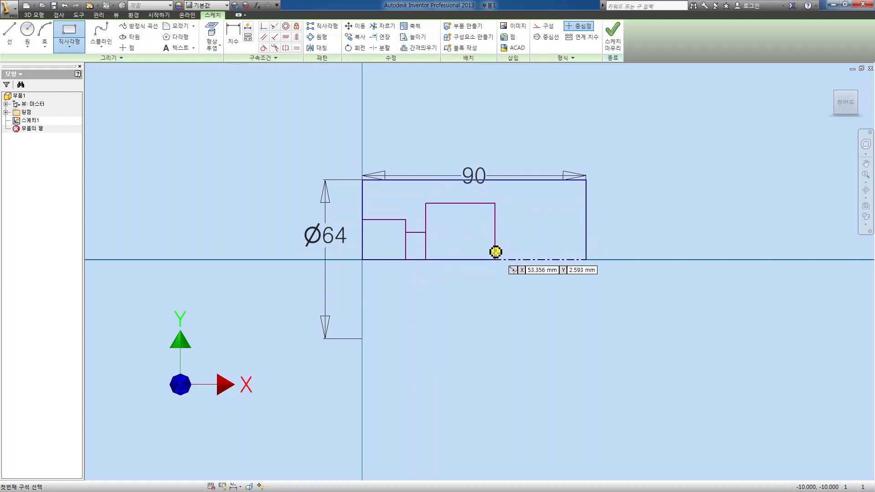
{"action": "left_click", "coordinate": [494, 259]}
{"action": "left_click", "coordinate": [522, 224]}
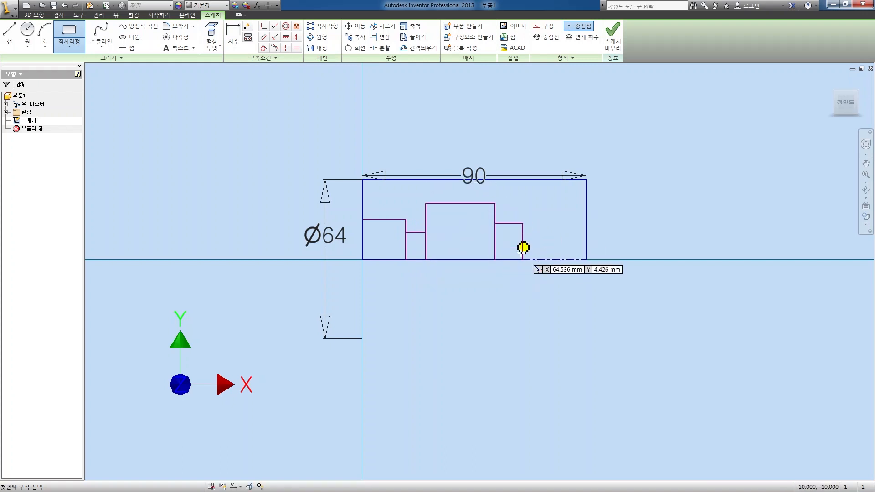
{"action": "left_click", "coordinate": [523, 259]}
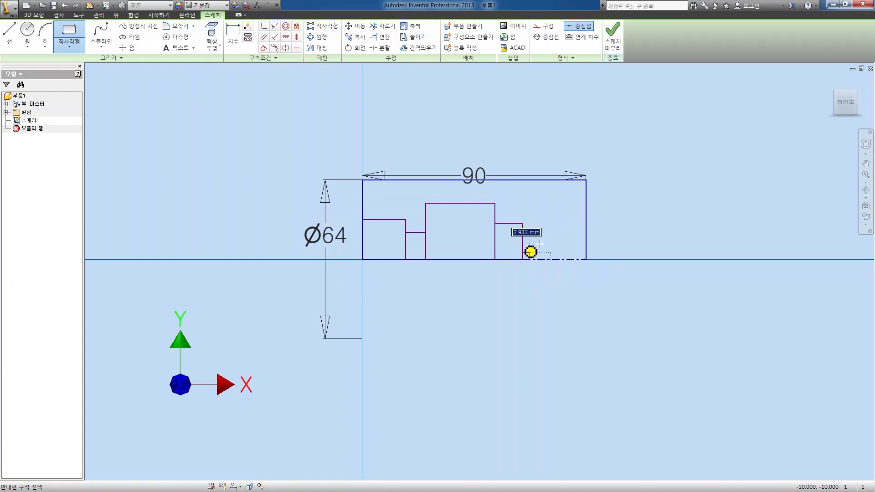
{"action": "left_click", "coordinate": [586, 208]}
Step: Convert the bottom edges of the five inner rectangles to centerlines
{"action": "key", "text": "Escape"}
{"action": "left_click_drag", "start_coordinate": [342, 250], "coordinate": [600, 269]}
{"action": "left_click", "coordinate": [546, 37]}
{"action": "key", "text": "Escape"}
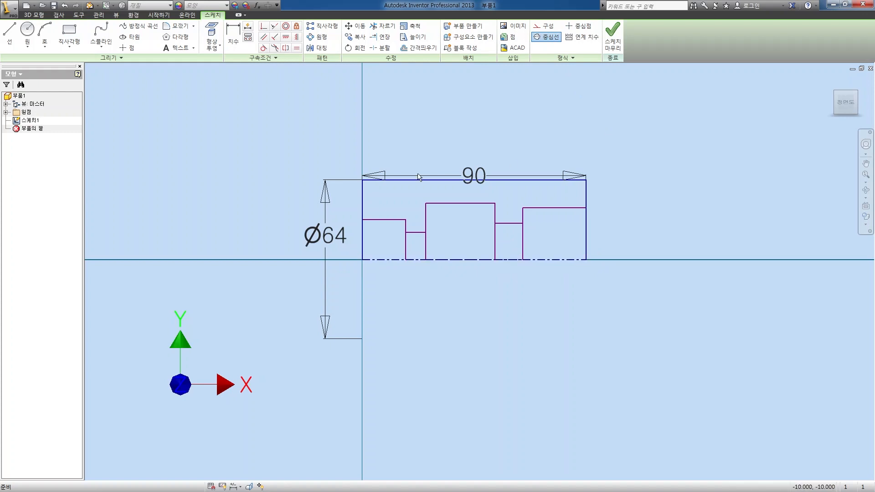
Step: Move the 64 mm diameter dimension farther from the profile and dimension the leftmost inner rectangle to a 40 mm diameter
{"action": "left_click_drag", "start_coordinate": [325, 235], "coordinate": [246, 232]}
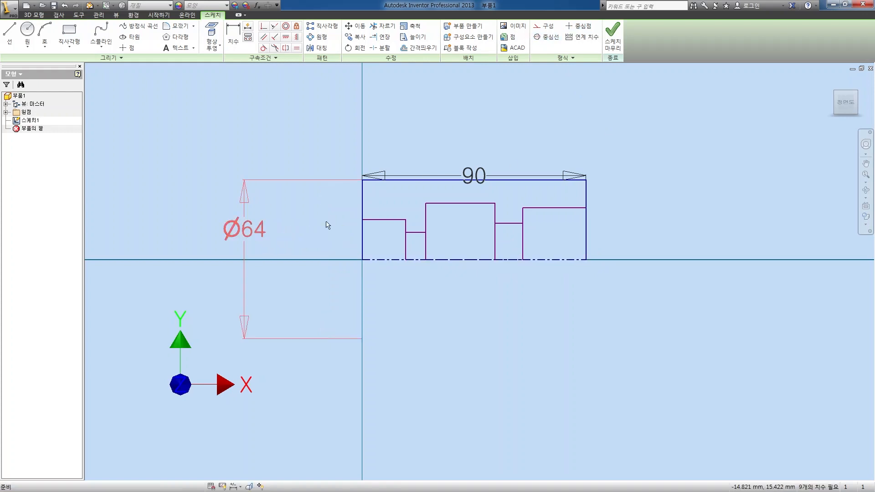
{"action": "key", "text": "d"}
{"action": "left_click", "coordinate": [387, 220]}
{"action": "left_click", "coordinate": [383, 260]}
{"action": "left_click", "coordinate": [291, 240]}
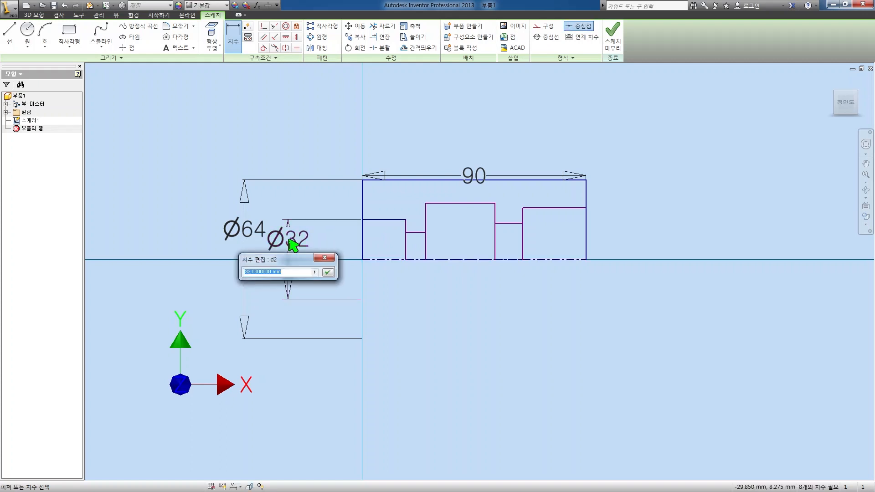
{"action": "key", "text": "Return"}
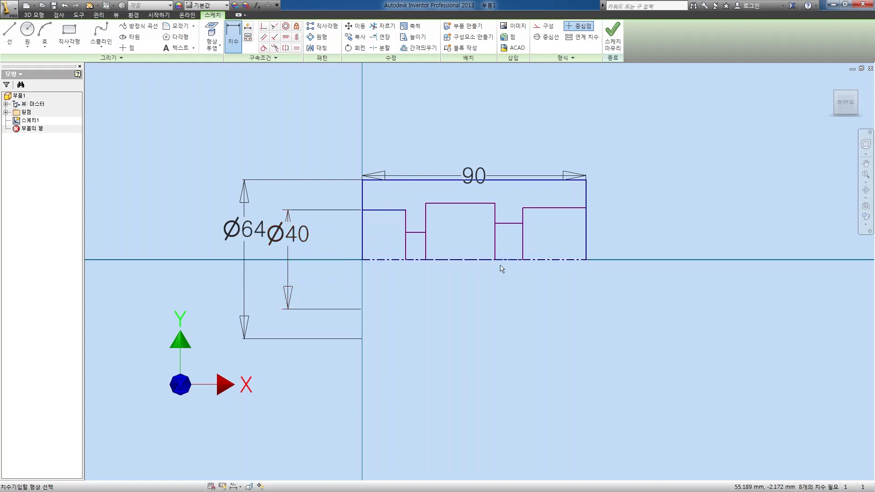
Step: Dimension the second inner rectangle from the left to a 34 mm diameter about the centerline
{"action": "left_click", "coordinate": [417, 232]}
{"action": "left_click", "coordinate": [419, 259]}
{"action": "left_click", "coordinate": [418, 317]}
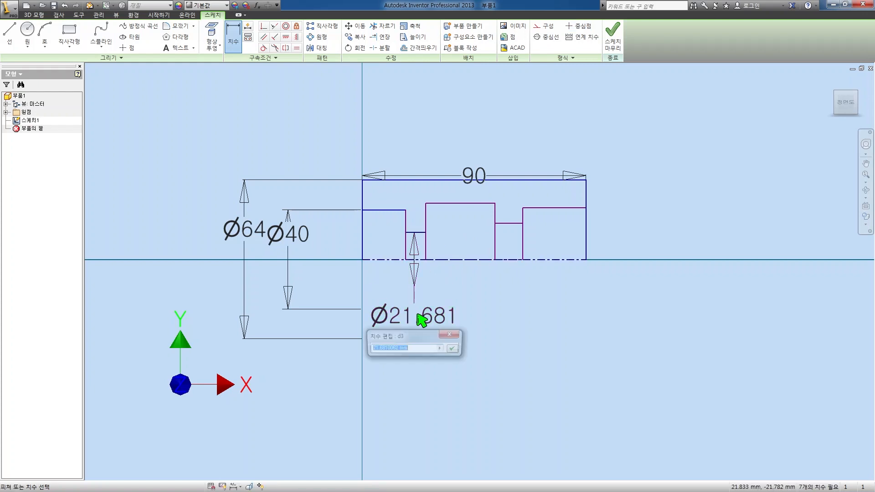
{"action": "type", "text": "34"}
{"action": "key", "text": "Return"}
Step: Dimension the middle inner rectangle to a 50 mm diameter about the centerline
{"action": "left_click", "coordinate": [459, 204]}
{"action": "left_click", "coordinate": [462, 259]}
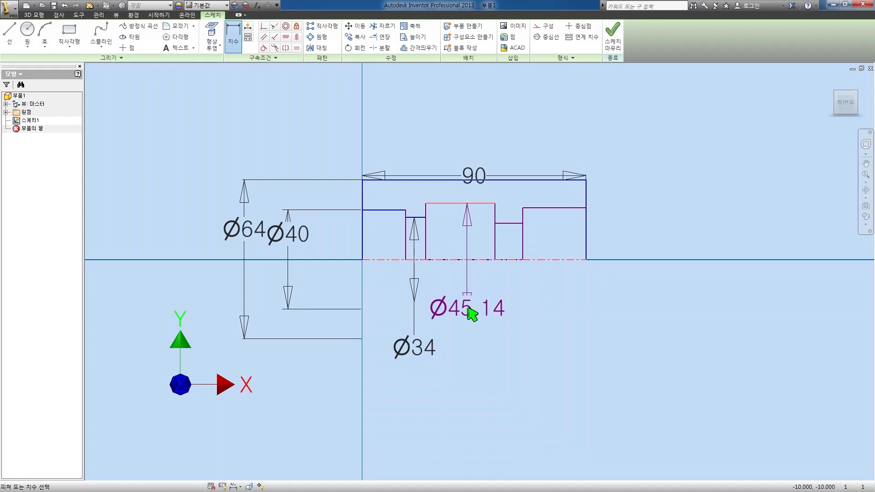
{"action": "left_click", "coordinate": [471, 313]}
{"action": "type", "text": "50"}
{"action": "key", "text": "Return"}
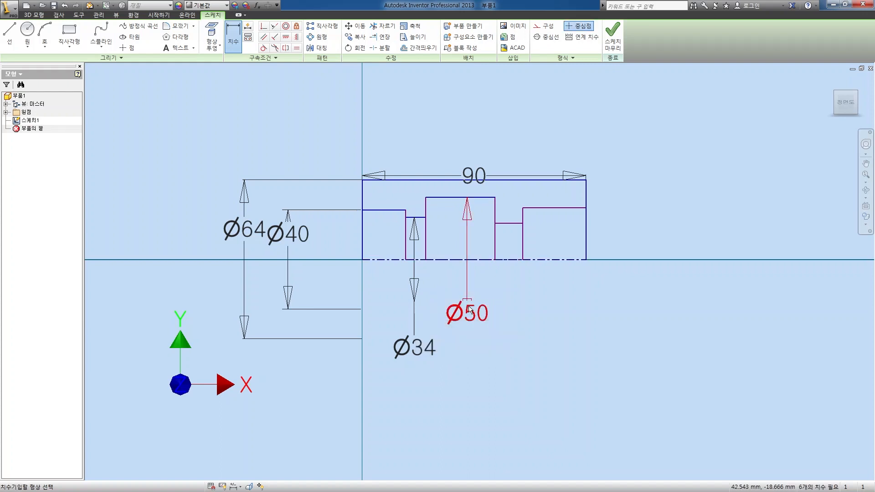
Step: Dimension the fourth inner rectangle from the left to a 34 mm diameter about the centerline
{"action": "left_click", "coordinate": [508, 224]}
{"action": "left_click", "coordinate": [510, 259]}
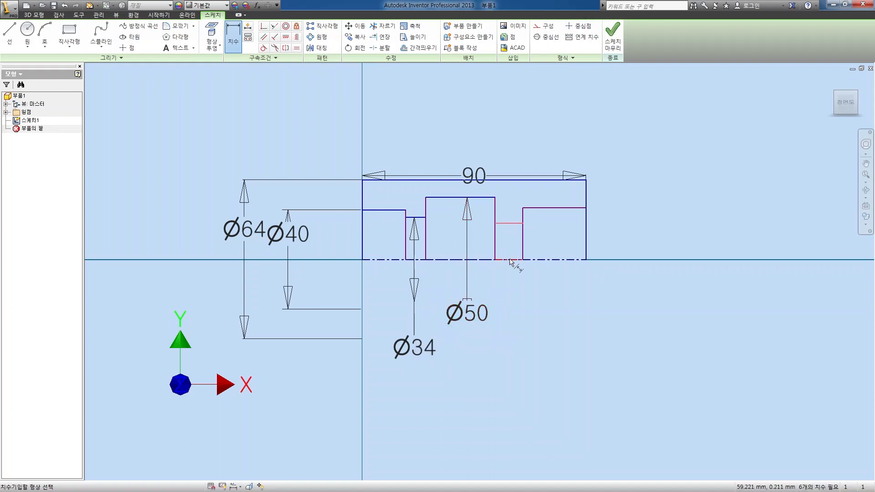
{"action": "left_click", "coordinate": [517, 338]}
{"action": "type", "text": "34"}
{"action": "key", "text": "Return"}
Step: Dimension the rightmost inner rectangle to a 40 mm diameter about the centerline
{"action": "left_click", "coordinate": [566, 210]}
{"action": "left_click", "coordinate": [565, 259]}
{"action": "left_click", "coordinate": [644, 291]}
{"action": "type", "text": "40"}
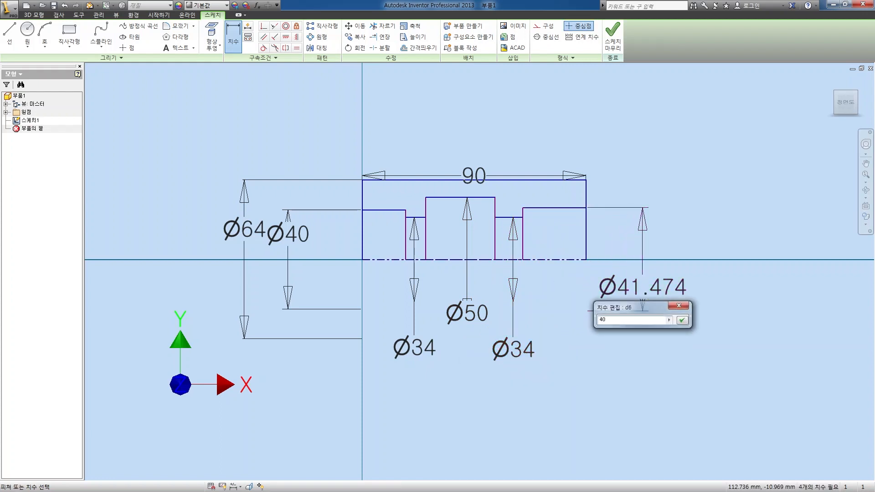
{"action": "key", "text": "Return"}
Step: Dimension the top edge of the leftmost inner rectangle to a width of 15 mm
{"action": "left_click", "coordinate": [384, 210]}
{"action": "left_click", "coordinate": [401, 140]}
{"action": "type", "text": "15"}
{"action": "key", "text": "Return"}
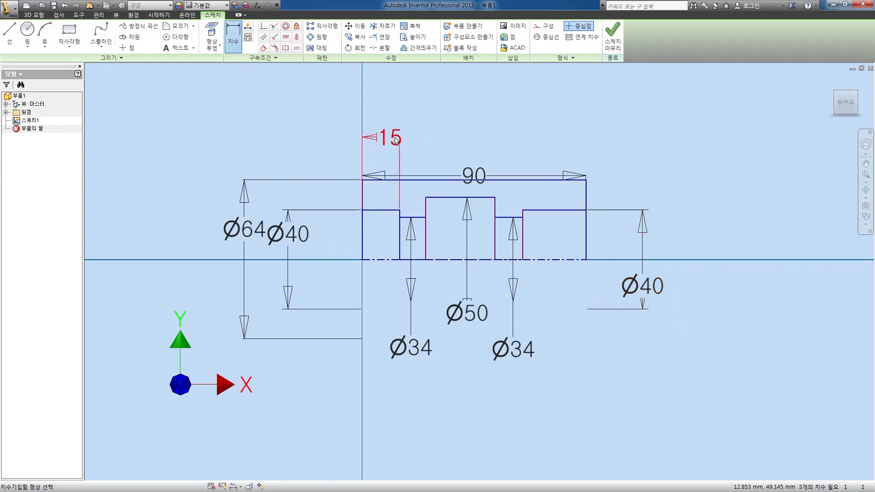
Step: Move the 90 mm dimension farther above the profile and set the rightmost inner rectangle's width to 15 mm
{"action": "key", "text": "Escape"}
{"action": "left_click_drag", "start_coordinate": [471, 177], "coordinate": [458, 87]}
{"action": "key", "text": "d"}
{"action": "left_click", "coordinate": [555, 210]}
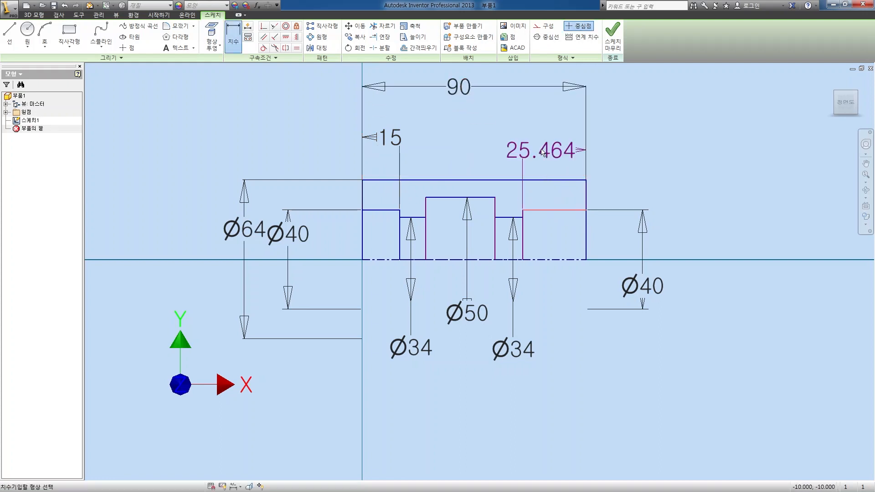
{"action": "left_click", "coordinate": [552, 139]}
{"action": "type", "text": "15"}
{"action": "key", "text": "Return"}
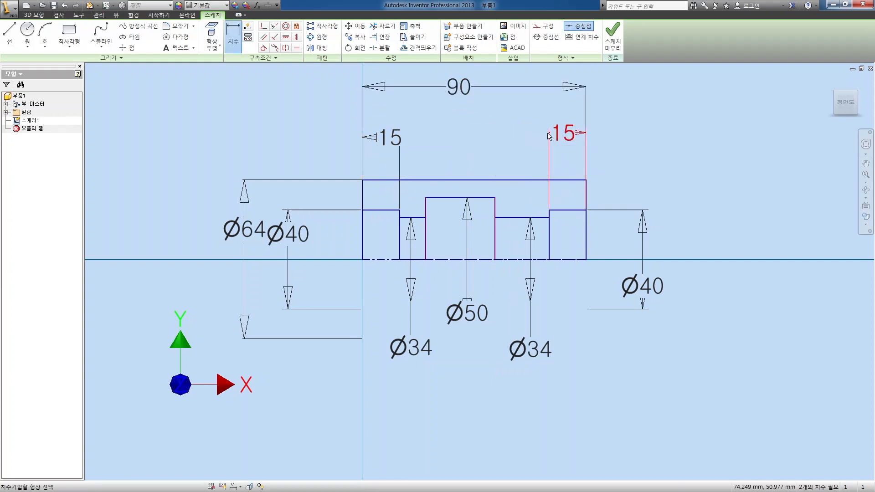
Step: Set the middle inner rectangle's width to 48 mm and the narrow rectangle on its left to 6 mm
{"action": "left_click", "coordinate": [467, 197]}
{"action": "left_click", "coordinate": [470, 138]}
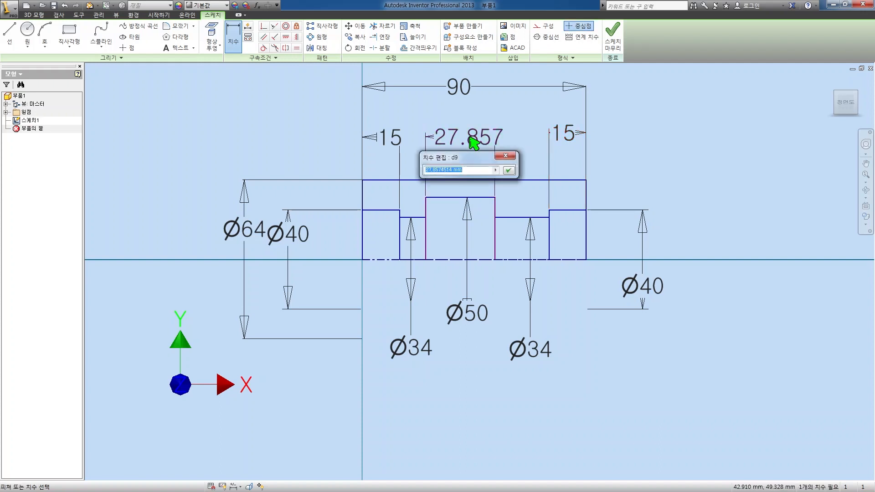
{"action": "key", "text": "Return"}
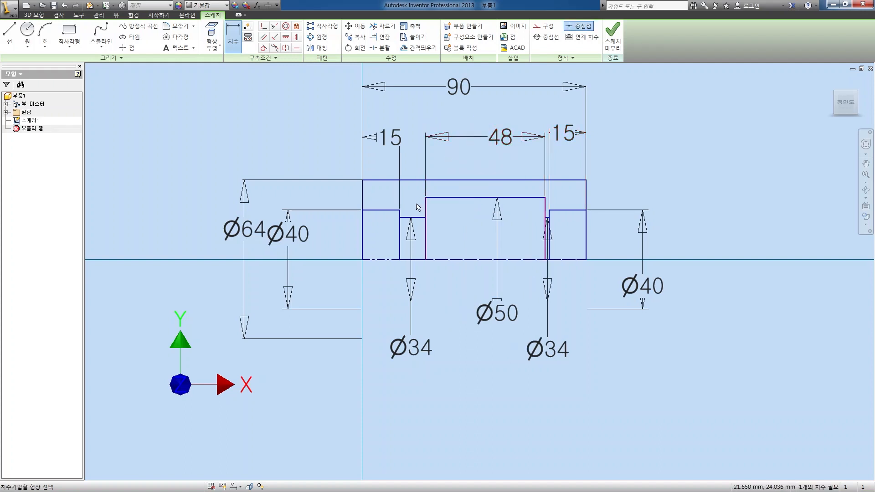
{"action": "left_click", "coordinate": [413, 218]}
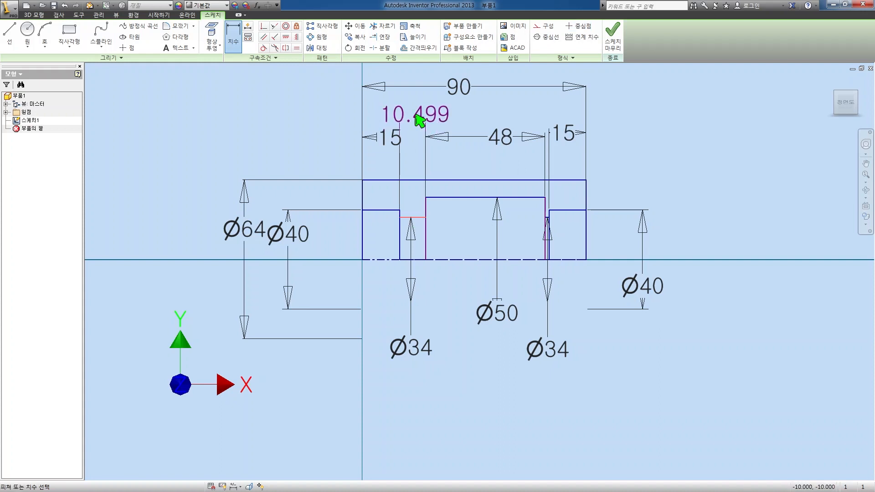
{"action": "left_click", "coordinate": [417, 121]}
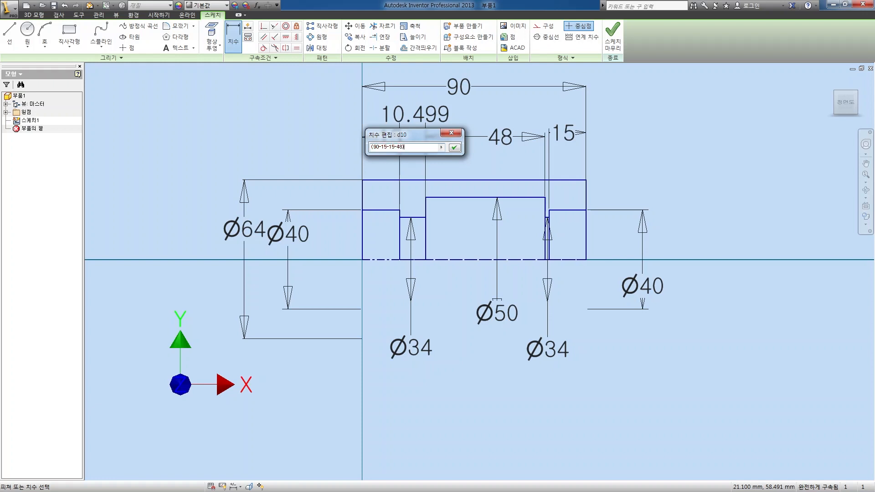
{"action": "key", "text": "Return"}
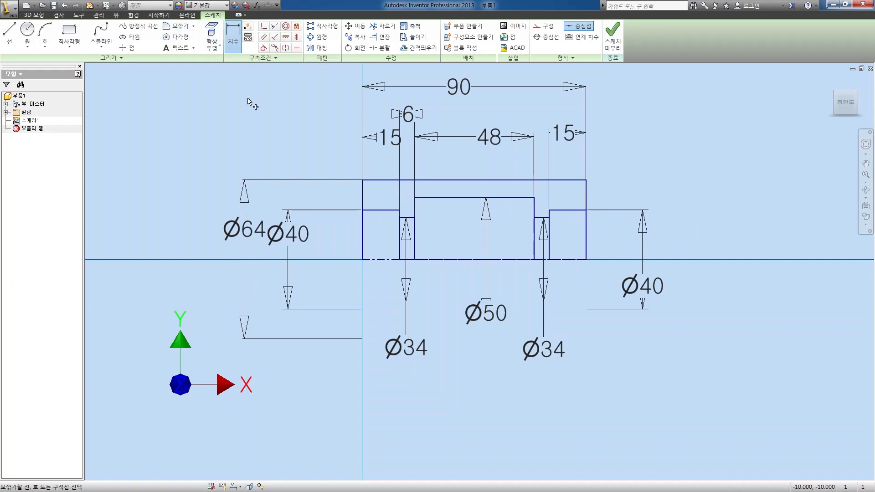
Step: Fillet both upper corners of the middle inner rectangle with a 3 mm radius
{"action": "left_click", "coordinate": [178, 26]}
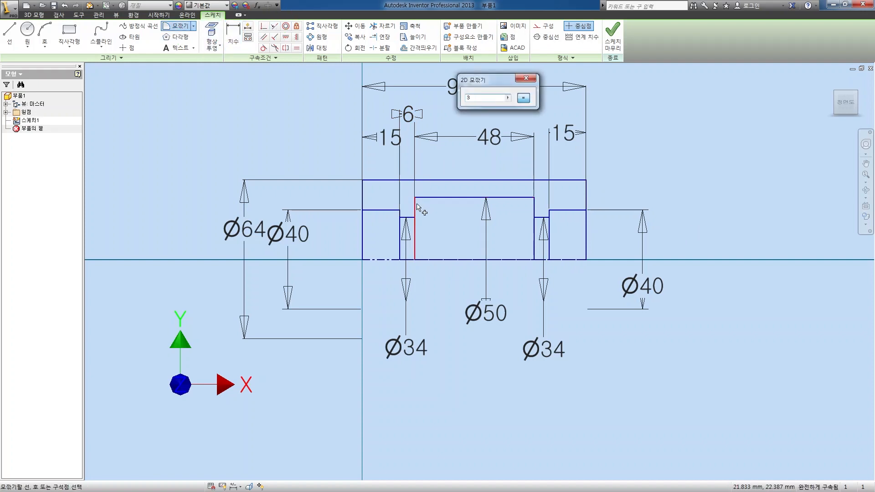
{"action": "left_click", "coordinate": [416, 209]}
{"action": "left_click", "coordinate": [437, 198]}
{"action": "left_click", "coordinate": [524, 198]}
{"action": "left_click", "coordinate": [534, 210]}
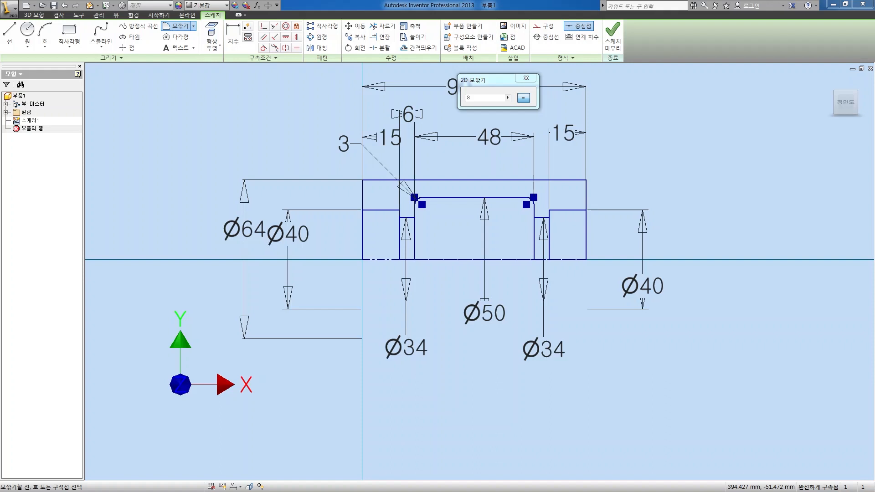
Step: Fillet the upper corners of the two end rectangles that face the middle with a 0.6 mm radius
{"action": "scroll", "coordinate": [498, 194], "scroll_direction": "up", "scroll_amount": 3}
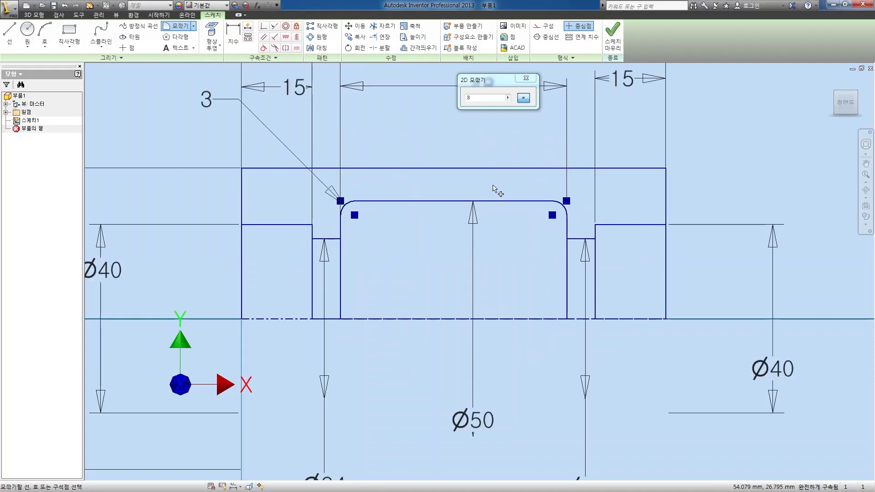
{"action": "left_click", "coordinate": [478, 100]}
{"action": "type", "text": "0,6"}
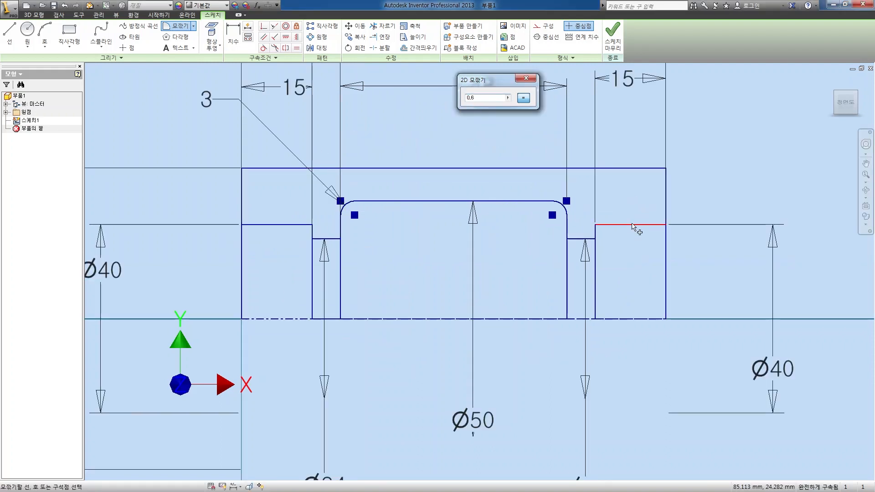
{"action": "left_click", "coordinate": [607, 225]}
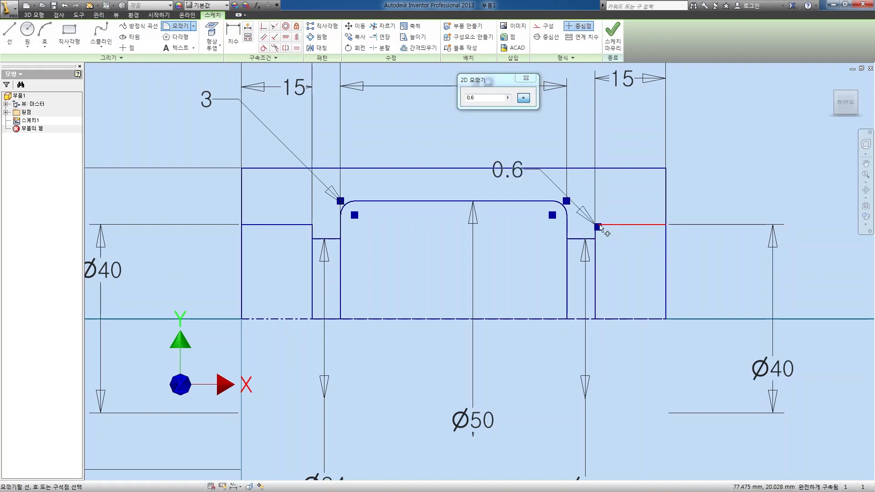
{"action": "left_click", "coordinate": [302, 226]}
{"action": "left_click", "coordinate": [313, 253]}
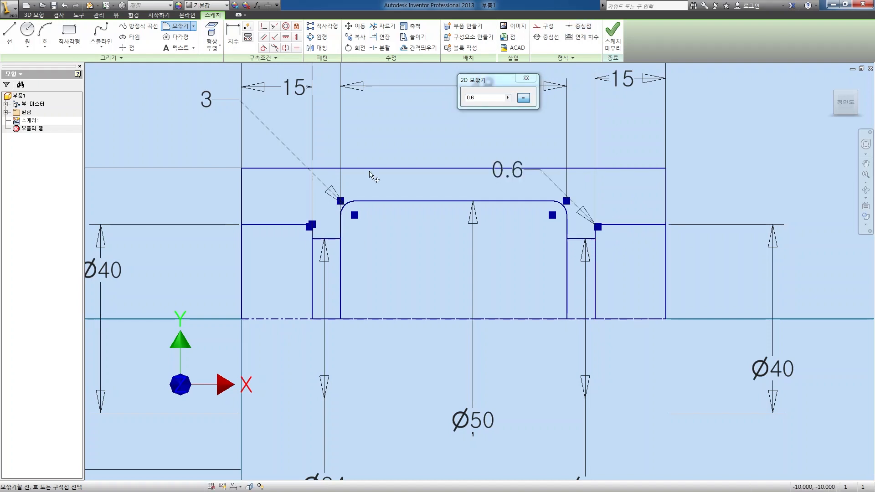
Step: Finish the sketch and revolve the outer wall profile fully around the centerline to form a hollow cylinder
{"action": "left_click", "coordinate": [530, 80]}
{"action": "left_click", "coordinate": [612, 32]}
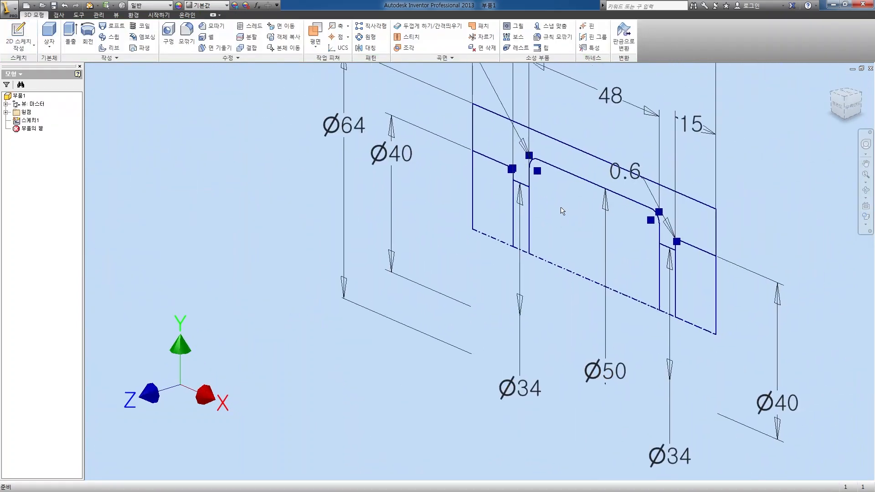
{"action": "key", "text": "r"}
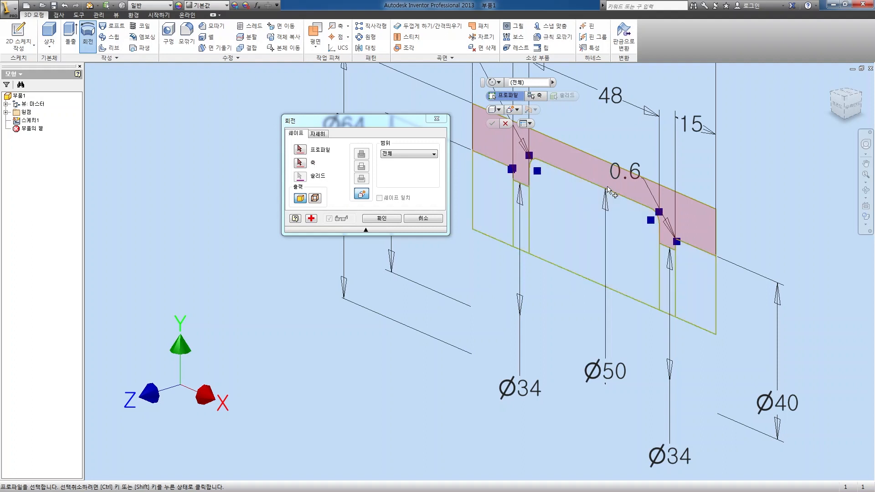
{"action": "left_click", "coordinate": [608, 190]}
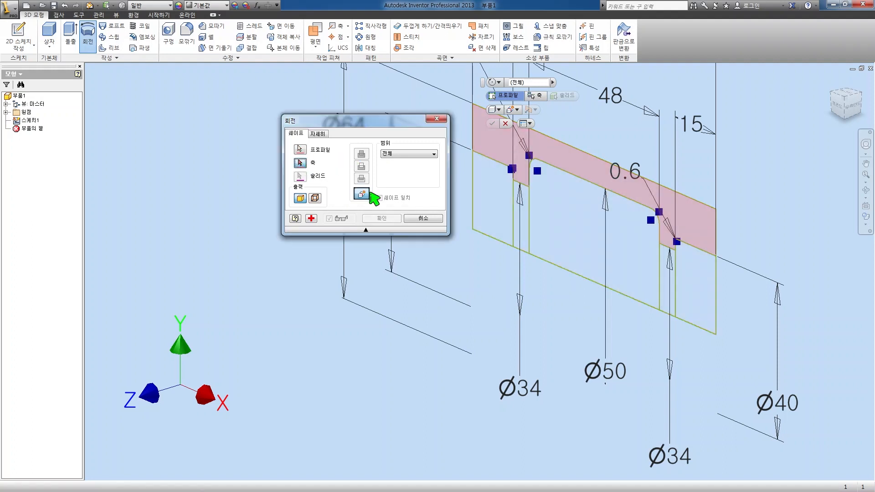
{"action": "left_click", "coordinate": [543, 261]}
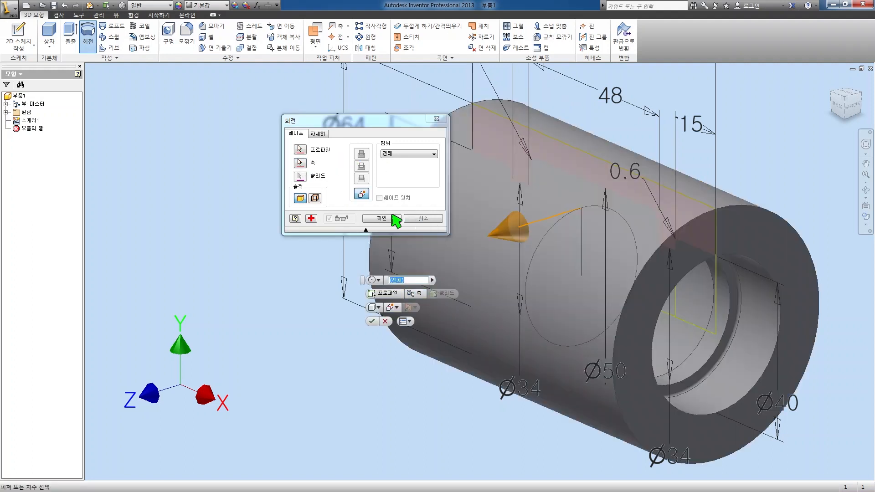
{"action": "left_click", "coordinate": [381, 218]}
{"action": "scroll", "coordinate": [436, 179], "scroll_direction": "down", "scroll_amount": 3}
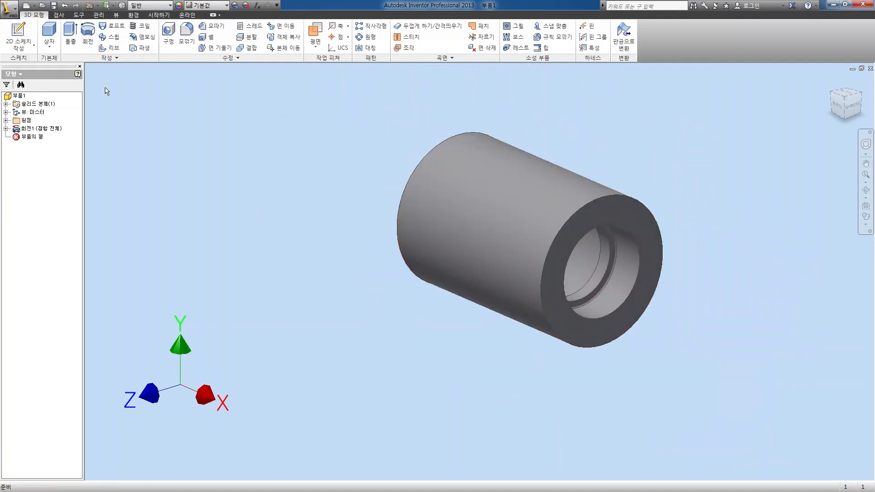
Step: Create a work plane offset -65 mm from the XZ origin plane, below the cylinder
{"action": "left_click", "coordinate": [6, 120]}
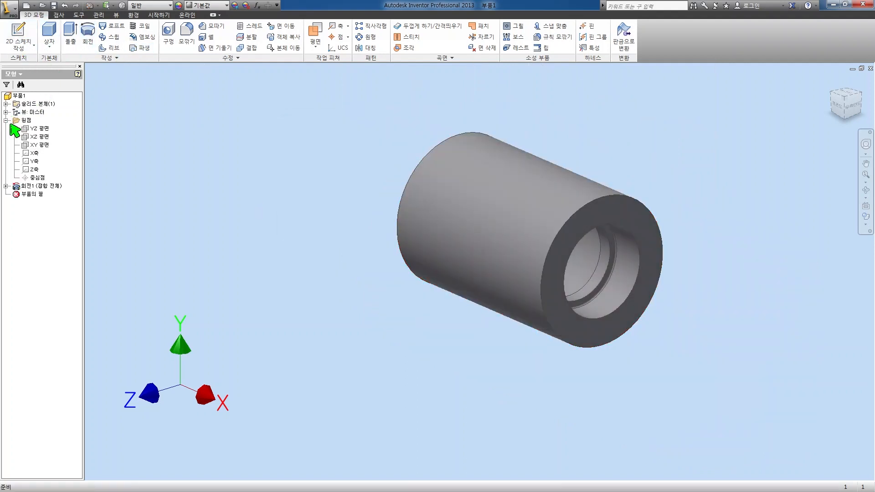
{"action": "left_click", "coordinate": [40, 137]}
{"action": "left_click", "coordinate": [318, 45]}
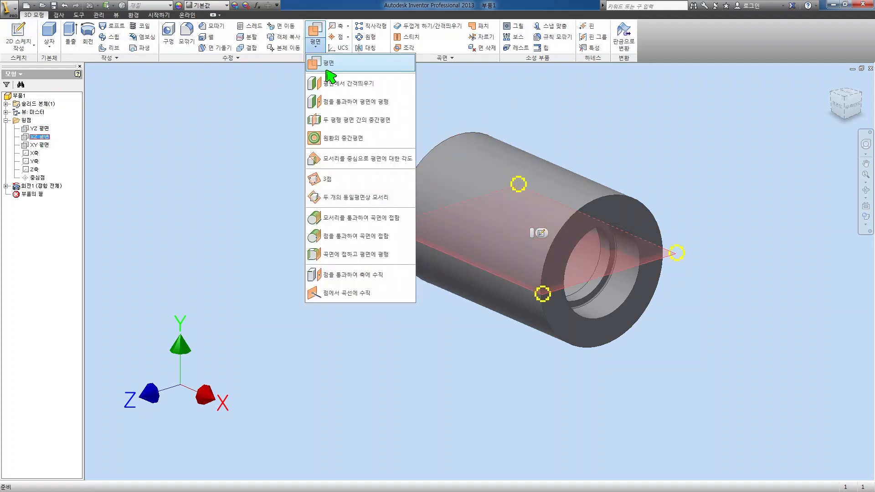
{"action": "left_click", "coordinate": [336, 82]}
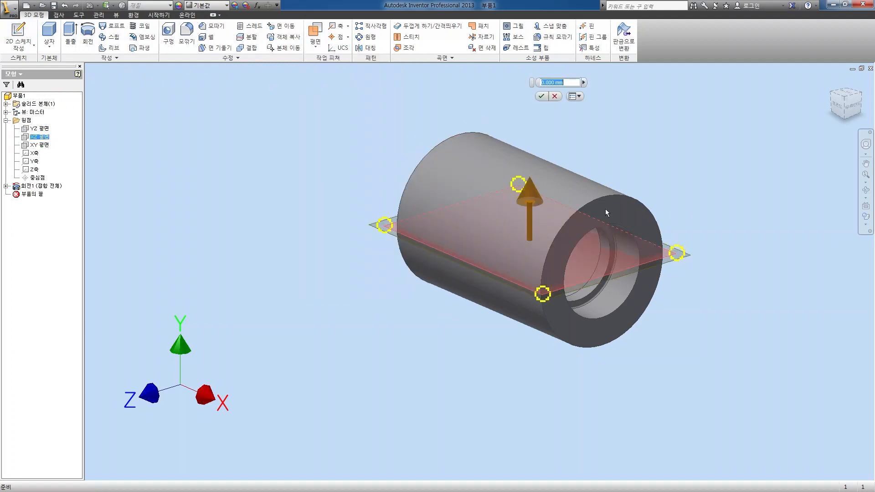
{"action": "type", "text": "-65"}
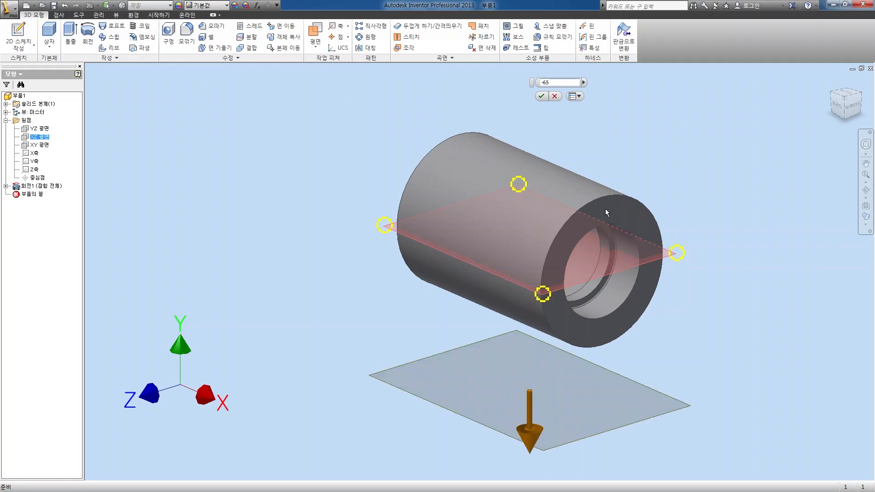
{"action": "key", "text": "Return"}
Step: Start a sketch on the offset work plane and draw a two-point rectangle extending above and below the cylinder's outline
{"action": "key", "text": "s"}
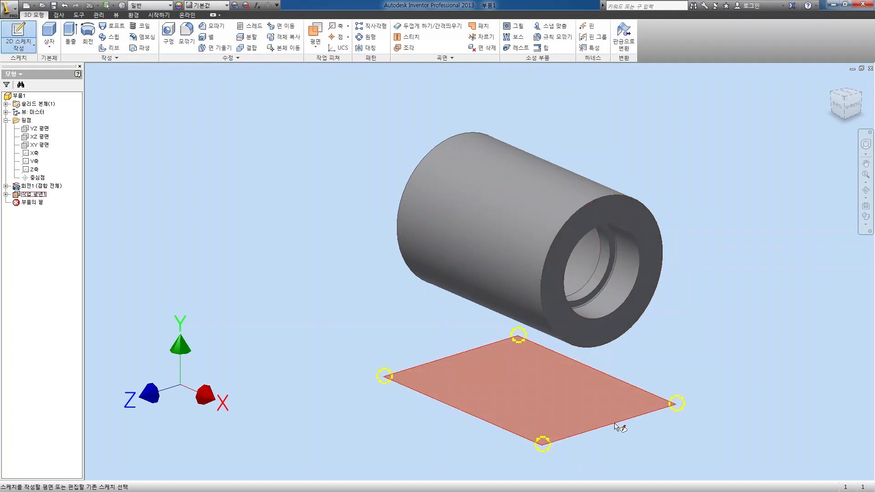
{"action": "left_click", "coordinate": [618, 426]}
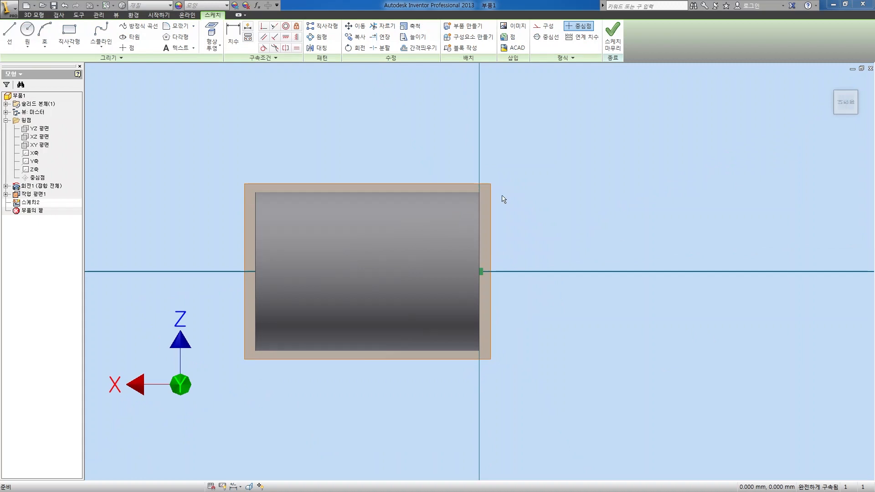
{"action": "left_click", "coordinate": [71, 36]}
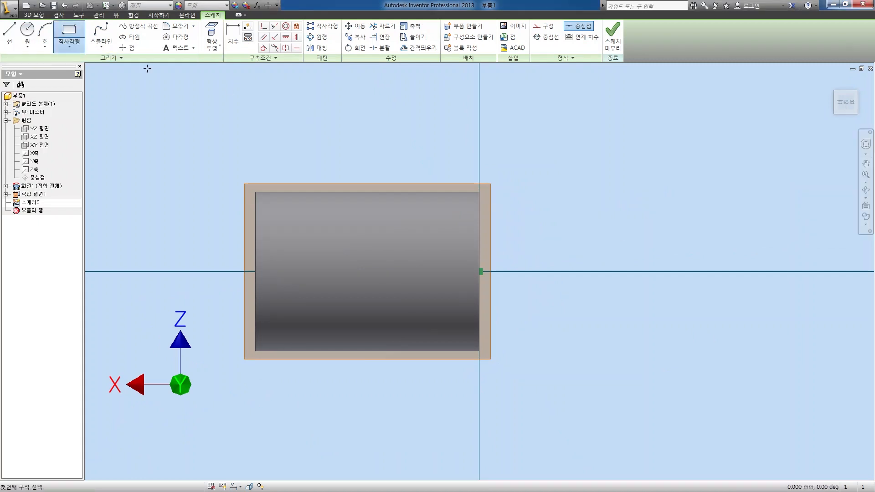
{"action": "left_click", "coordinate": [279, 130]}
{"action": "left_click", "coordinate": [447, 394]}
{"action": "middle_click_drag", "start_coordinate": [510, 387], "coordinate": [583, 381]}
{"action": "key", "text": "Escape"}
Step: Dimension the rectangle's width and height at 80 mm each
{"action": "key", "text": "d"}
{"action": "left_click", "coordinate": [452, 125]}
{"action": "left_click", "coordinate": [449, 99]}
{"action": "type", "text": "80"}
{"action": "key", "text": "Return"}
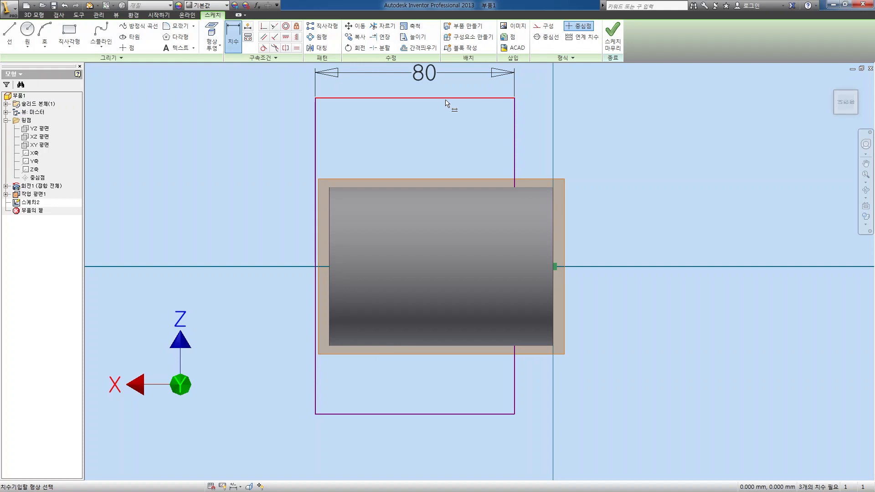
{"action": "left_click", "coordinate": [515, 171]}
{"action": "left_click", "coordinate": [637, 186]}
{"action": "type", "text": "80"}
{"action": "key", "text": "Return"}
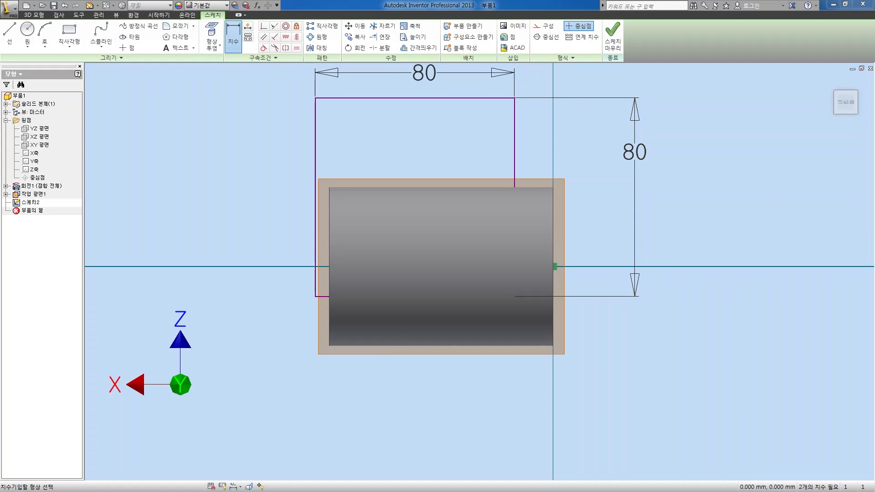
Step: Change both the width and height dimensions of the rectangle to 90 mm
{"action": "double_click", "coordinate": [431, 81]}
{"action": "type", "text": "90"}
{"action": "key", "text": "Return"}
{"action": "double_click", "coordinate": [641, 154]}
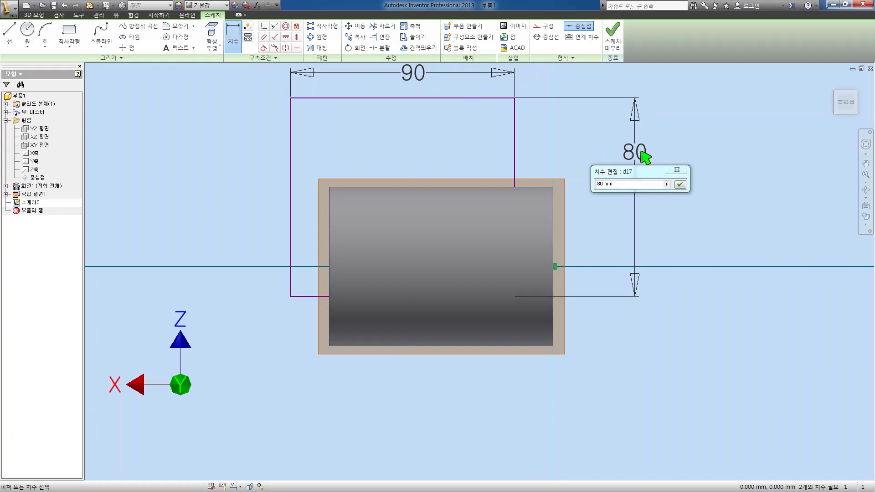
{"action": "left_click", "coordinate": [627, 184]}
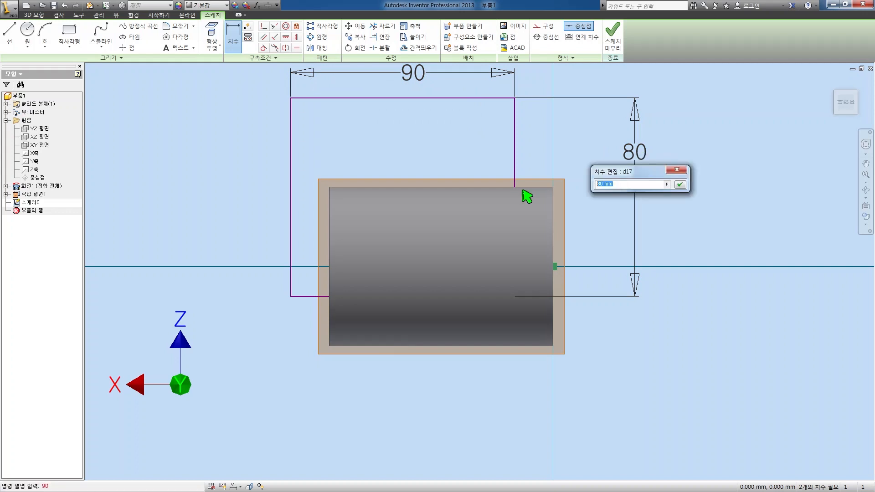
{"action": "type", "text": "90"}
{"action": "key", "text": "Return"}
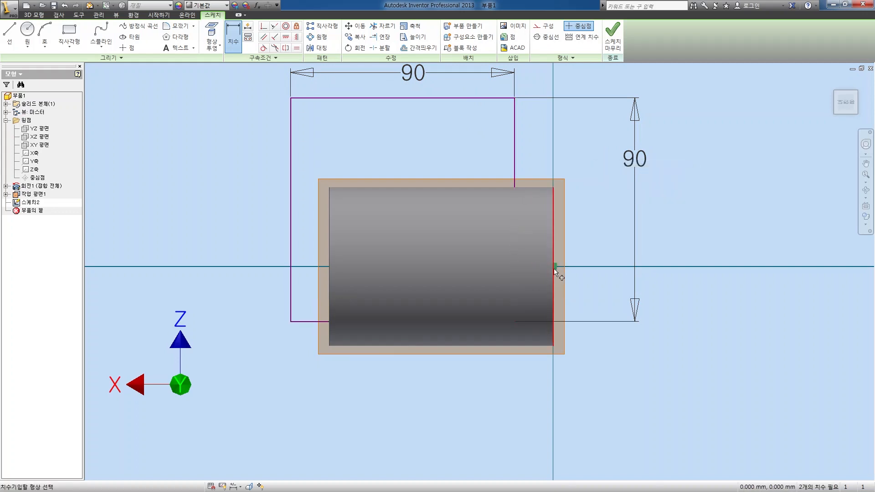
Step: Dimension the rectangle's upper edge 45 mm from the origin point to center it vertically on the cylinder axis
{"action": "key", "text": "Escape"}
{"action": "left_click", "coordinate": [553, 267]}
{"action": "left_click", "coordinate": [499, 98]}
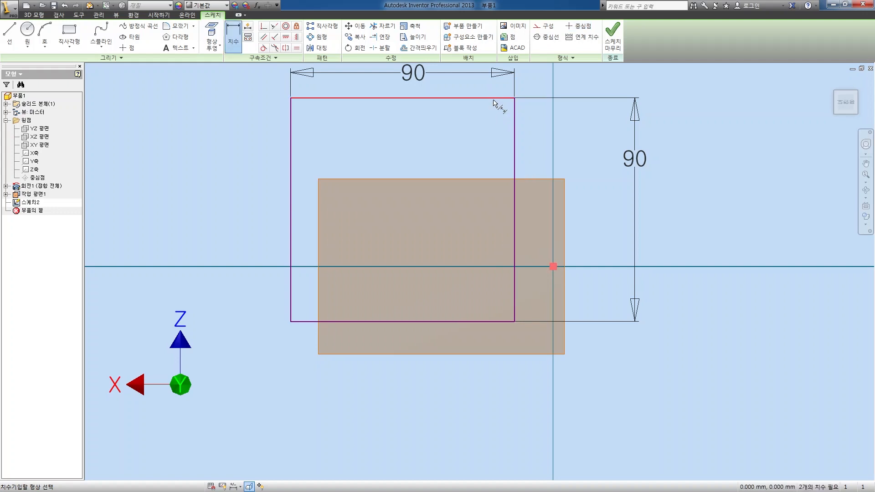
{"action": "left_click", "coordinate": [592, 183]}
{"action": "type", "text": "45"}
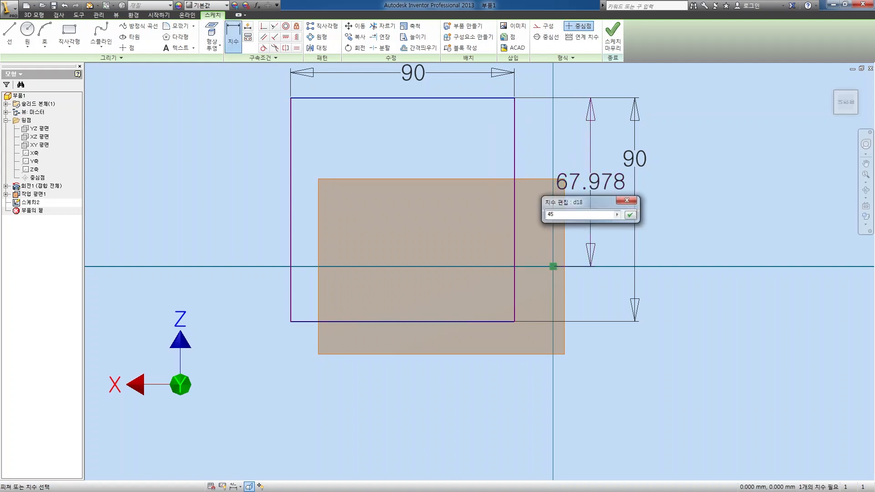
{"action": "key", "text": "Return"}
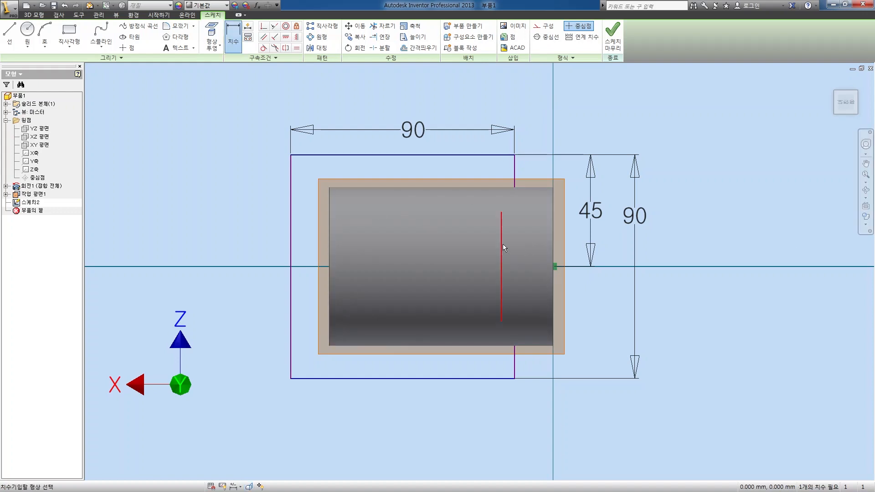
Step: Align the rectangle's left edge with the cylinder's left end using a 0 mm dimension and finish the sketch
{"action": "left_click", "coordinate": [329, 218]}
{"action": "left_click", "coordinate": [291, 219]}
{"action": "left_click", "coordinate": [246, 184]}
{"action": "type", "text": "0"}
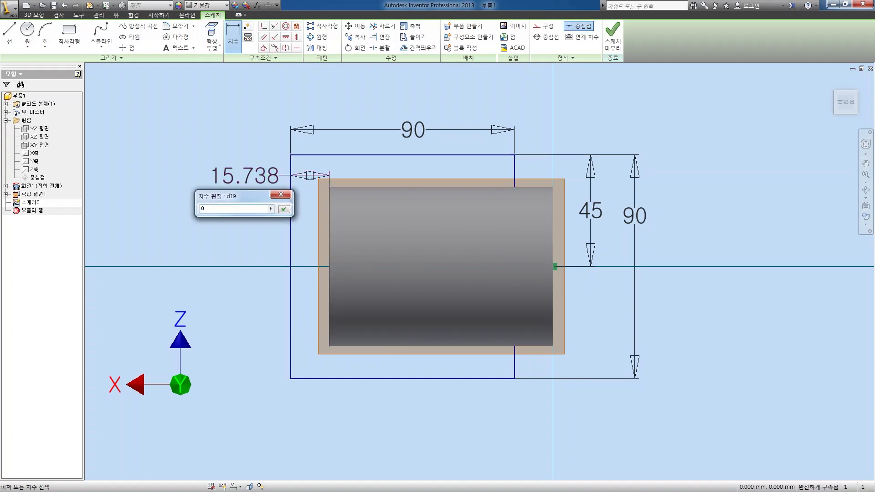
{"action": "key", "text": "Return"}
{"action": "left_click", "coordinate": [613, 34]}
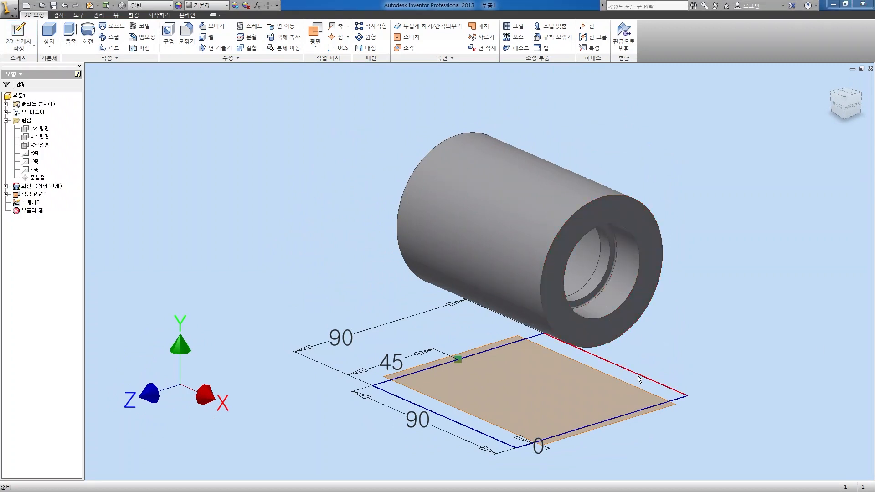
Step: Extrude the 90 mm square upward by 5 mm to form the base plate
{"action": "left_click", "coordinate": [70, 37]}
{"action": "left_click", "coordinate": [382, 204]}
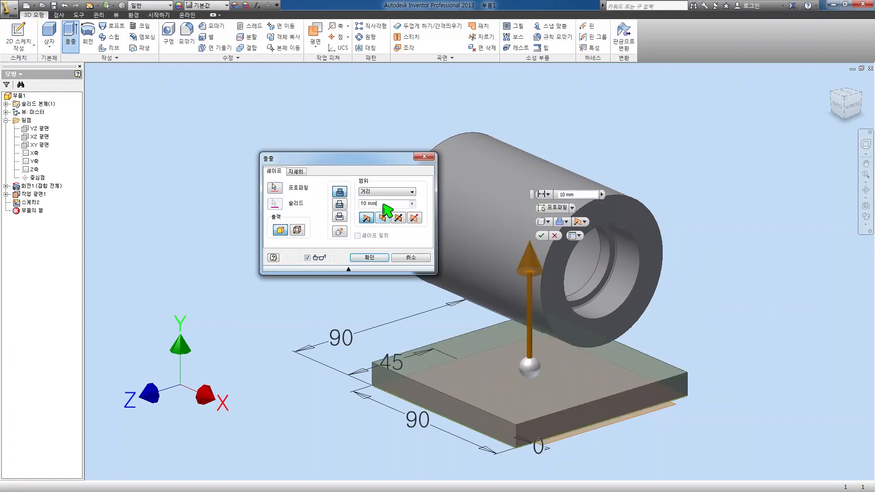
{"action": "type", "text": "5"}
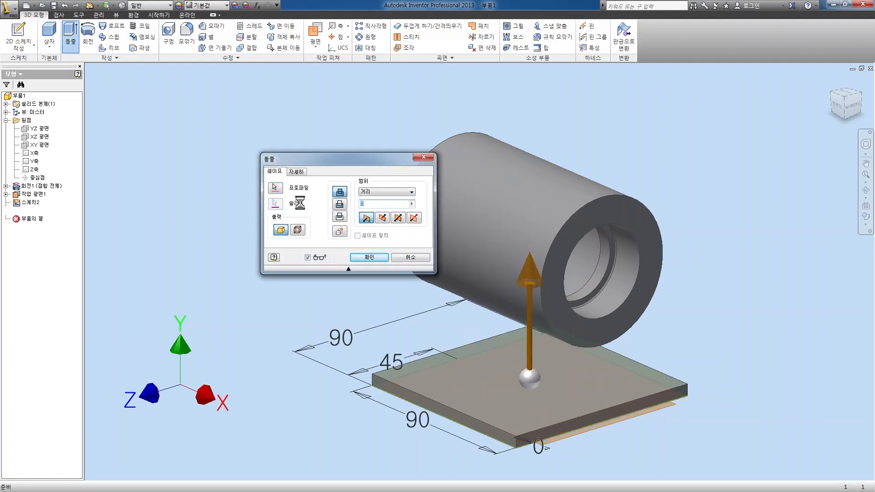
{"action": "key", "text": "Return"}
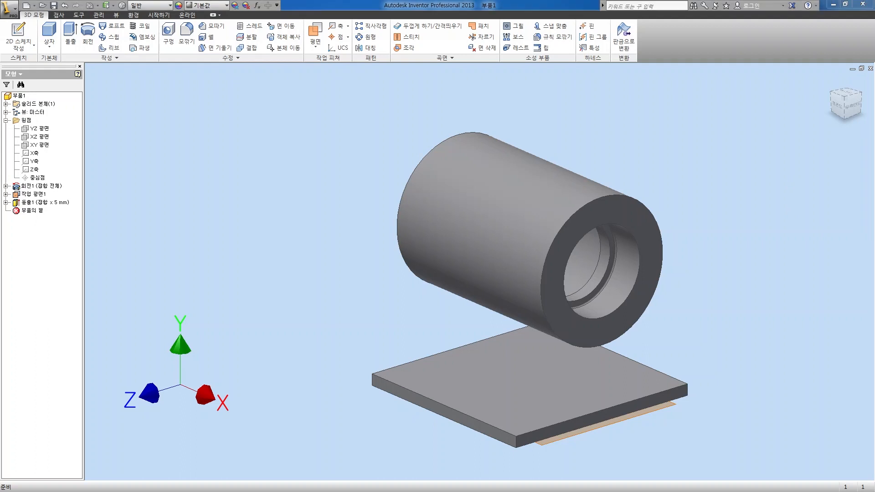
Step: Fillet the four vertical corner edges of the base plate with a 10 mm radius
{"action": "left_click", "coordinate": [187, 36]}
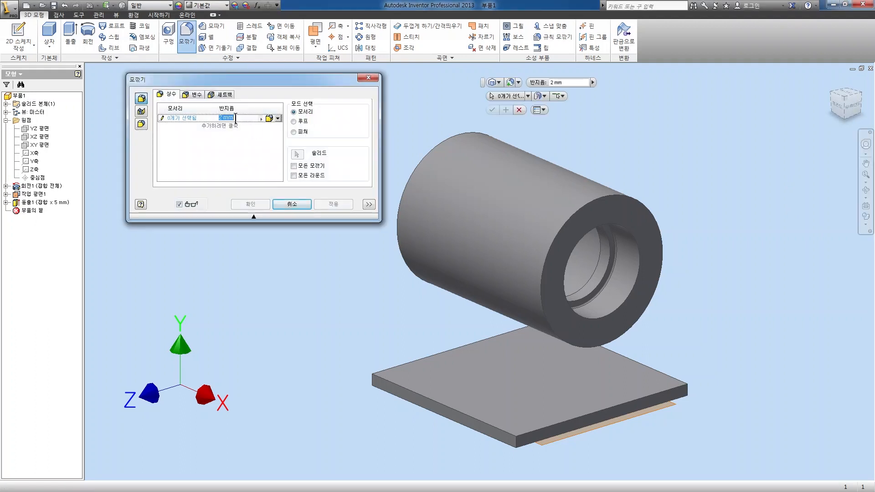
{"action": "type", "text": "10"}
{"action": "left_click", "coordinate": [371, 379]}
{"action": "left_click", "coordinate": [516, 442]}
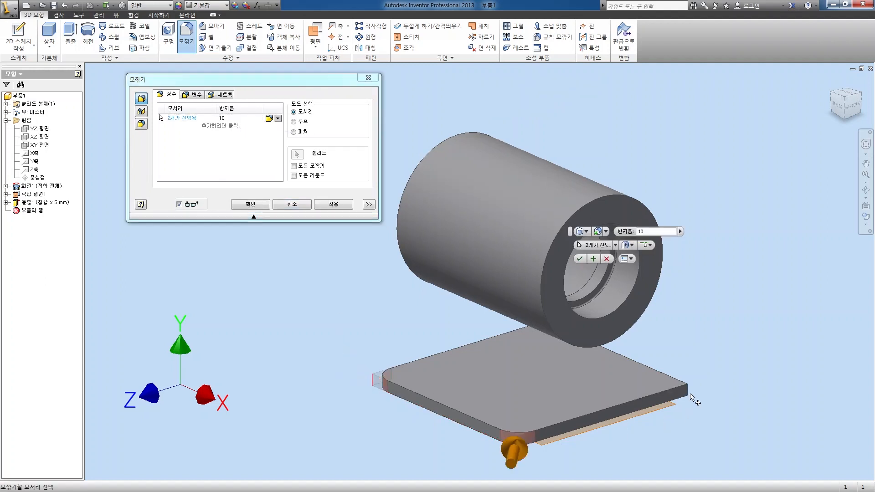
{"action": "left_click", "coordinate": [686, 394]}
{"action": "key", "text": "F4"}
{"action": "left_click_drag", "start_coordinate": [539, 297], "coordinate": [566, 289]}
{"action": "scroll", "coordinate": [517, 231], "scroll_direction": "up", "scroll_amount": 5}
{"action": "scroll", "coordinate": [517, 231], "scroll_direction": "down", "scroll_amount": 3}
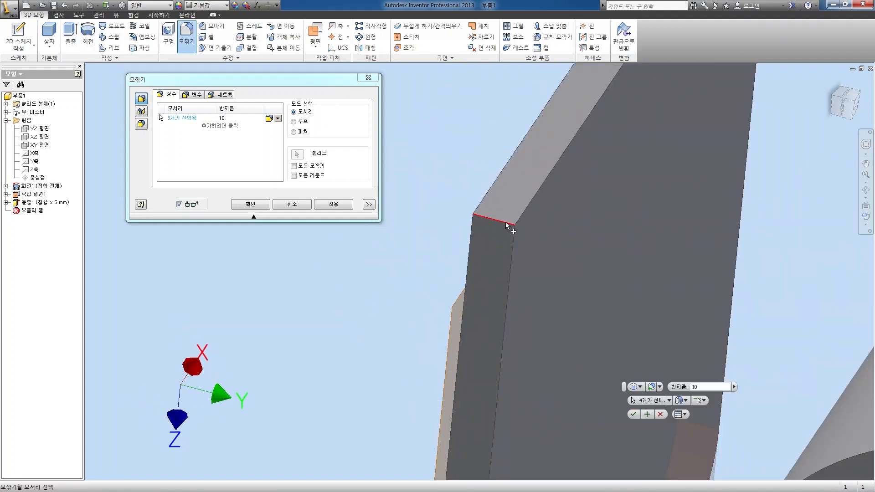
{"action": "left_click", "coordinate": [266, 206]}
Step: Edit the base plate's extrusion and set its distance to 10 mm
{"action": "scroll", "coordinate": [368, 222], "scroll_direction": "down", "scroll_amount": 3}
{"action": "scroll", "coordinate": [369, 222], "scroll_direction": "down", "scroll_amount": 3}
{"action": "left_click_drag", "start_coordinate": [369, 222], "coordinate": [557, 253]}
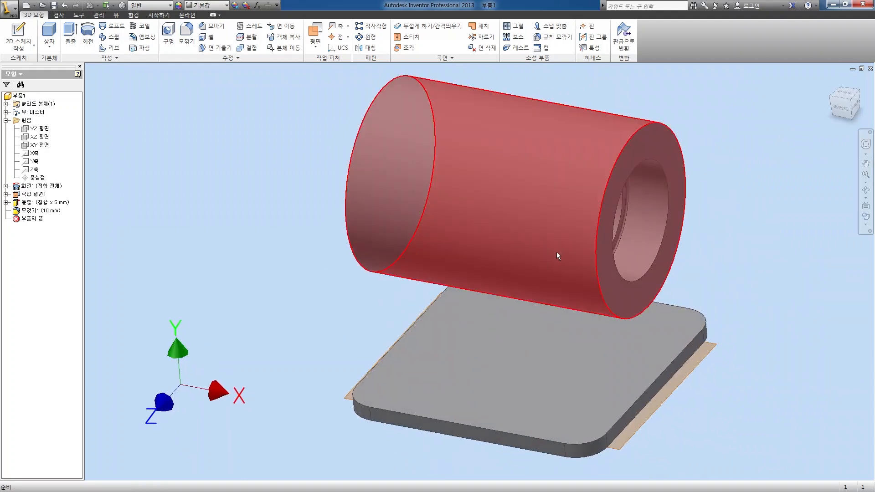
{"action": "left_click", "coordinate": [26, 203]}
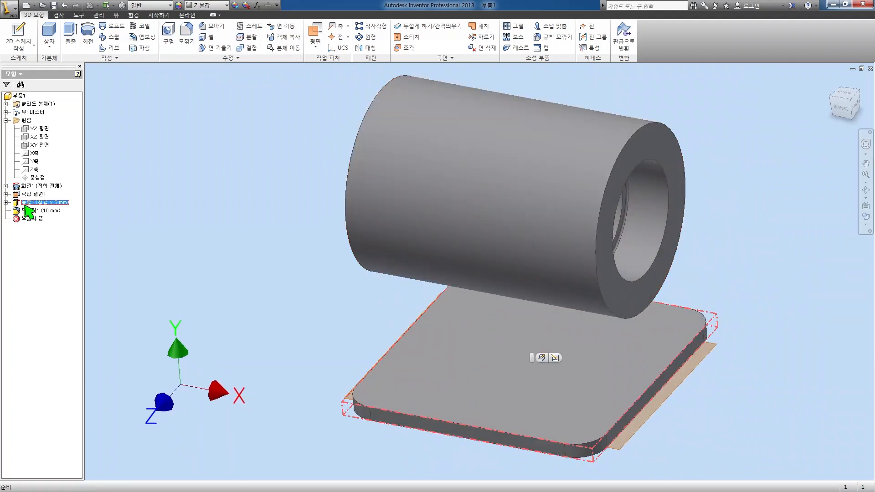
{"action": "right_click", "coordinate": [28, 211]}
{"action": "left_click", "coordinate": [70, 275]}
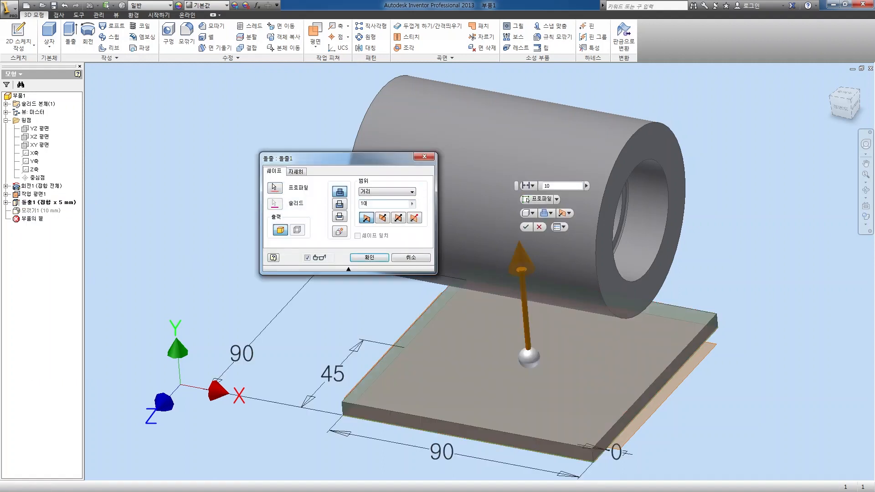
{"action": "key", "text": "Return"}
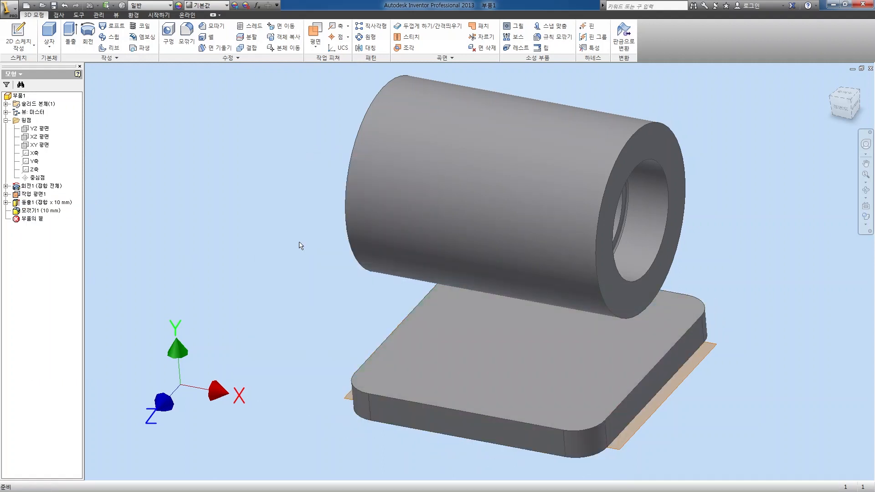
Step: Start a sketch on the base plate's top face and draw two crossing rectangles, the vertical one about 13 mm wide
{"action": "middle_click_drag", "start_coordinate": [301, 245], "coordinate": [287, 207]}
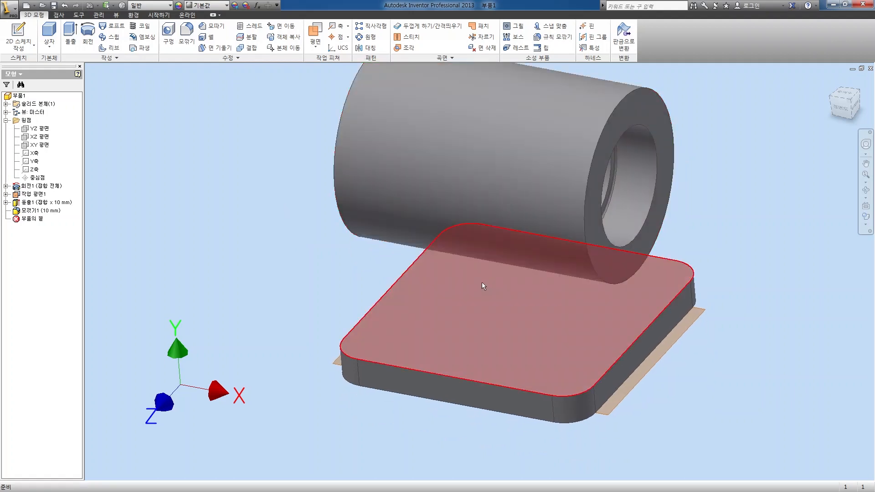
{"action": "left_click", "coordinate": [503, 337]}
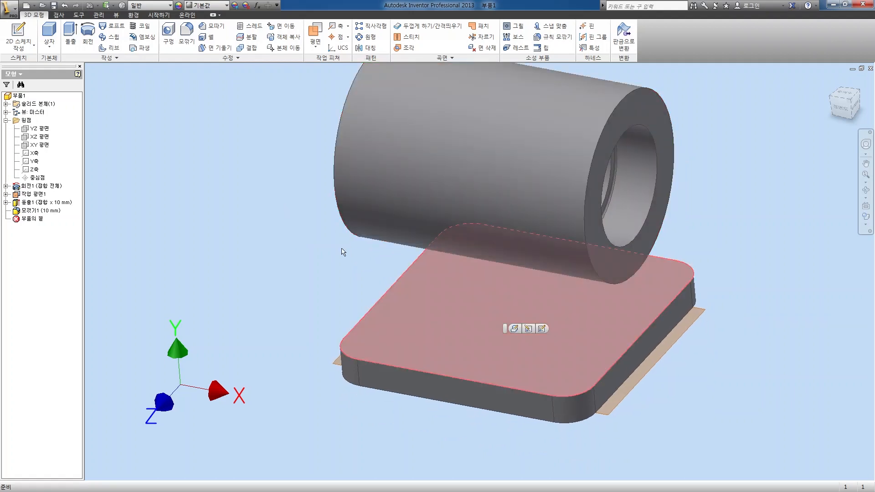
{"action": "left_click", "coordinate": [23, 47]}
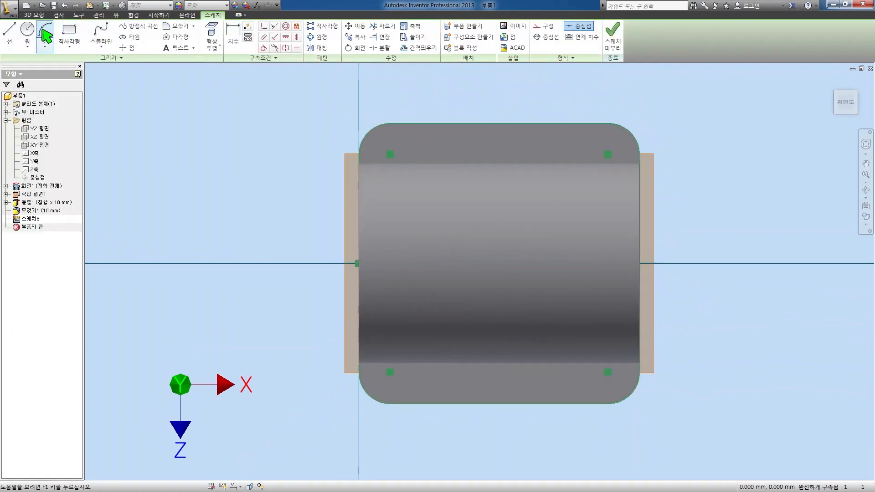
{"action": "left_click", "coordinate": [59, 36]}
{"action": "left_click", "coordinate": [476, 145]}
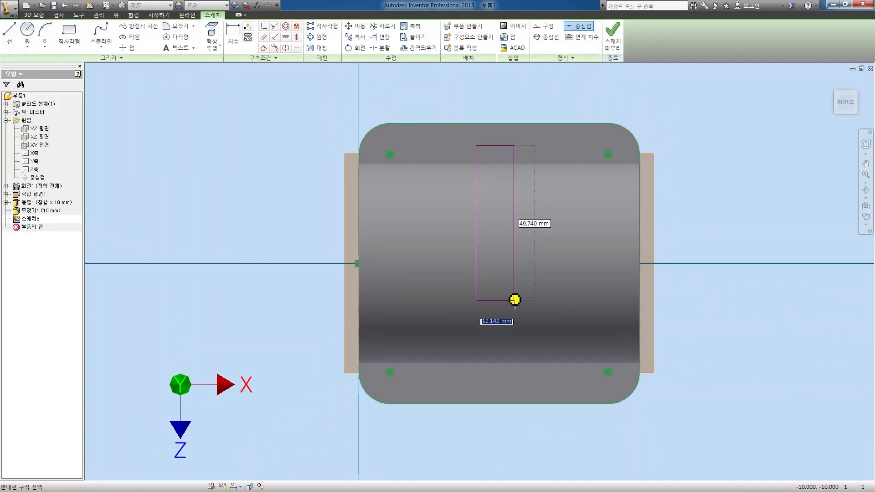
{"action": "left_click", "coordinate": [518, 382]}
{"action": "left_click", "coordinate": [381, 233]}
{"action": "key", "text": "Escape"}
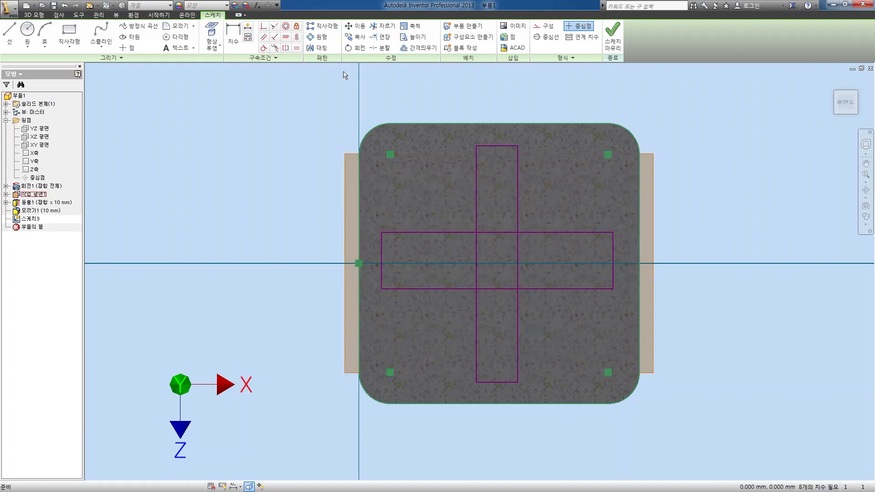
Step: Dimension the widths of both the vertical and the horizontal rectangle to 10 mm
{"action": "left_click", "coordinate": [241, 44]}
{"action": "left_click", "coordinate": [491, 146]}
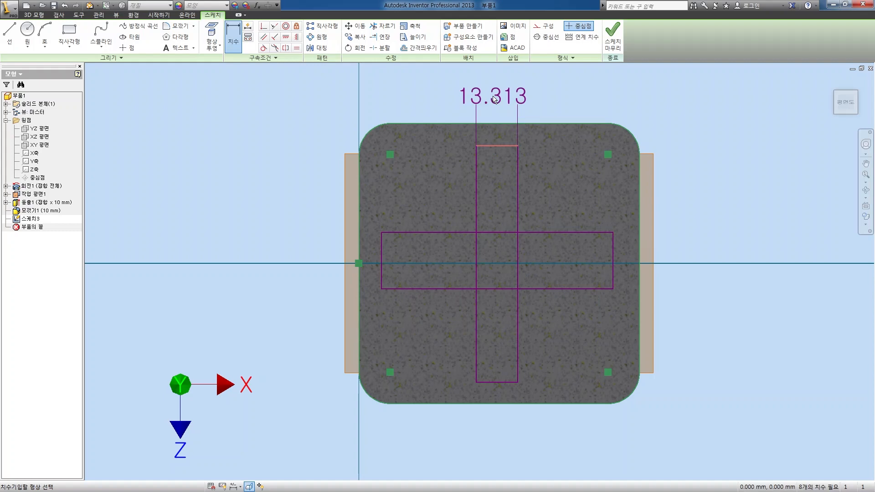
{"action": "left_click", "coordinate": [497, 101]}
{"action": "type", "text": "10"}
{"action": "key", "text": "Return"}
{"action": "left_click", "coordinate": [550, 241]}
{"action": "left_click", "coordinate": [732, 250]}
{"action": "type", "text": "10"}
{"action": "key", "text": "Return"}
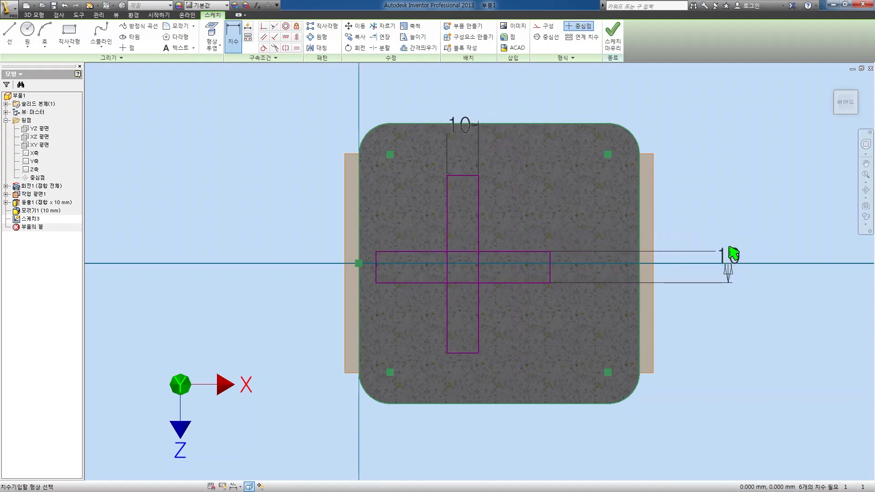
Step: Dimension the horizontal rectangle's upper edge 5 mm from the sketch origin
{"action": "left_click", "coordinate": [426, 252]}
{"action": "left_click", "coordinate": [358, 264]}
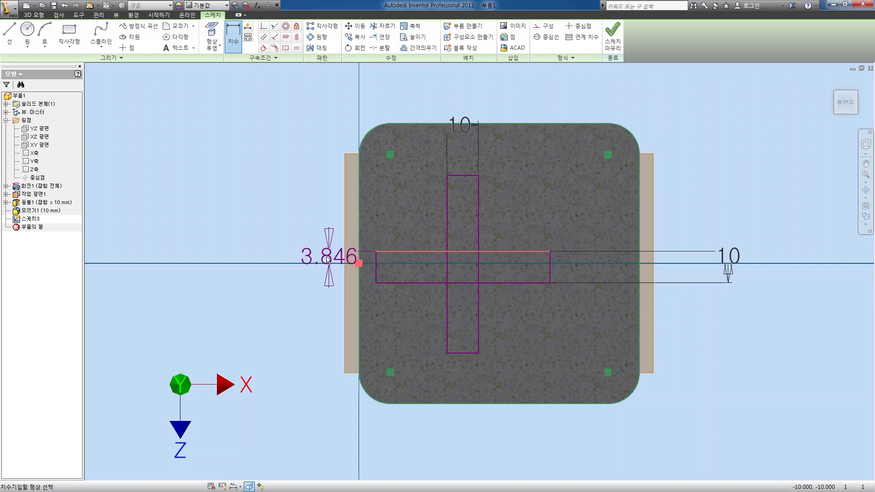
{"action": "left_click", "coordinate": [276, 255]}
{"action": "type", "text": "5"}
{"action": "key", "text": "Return"}
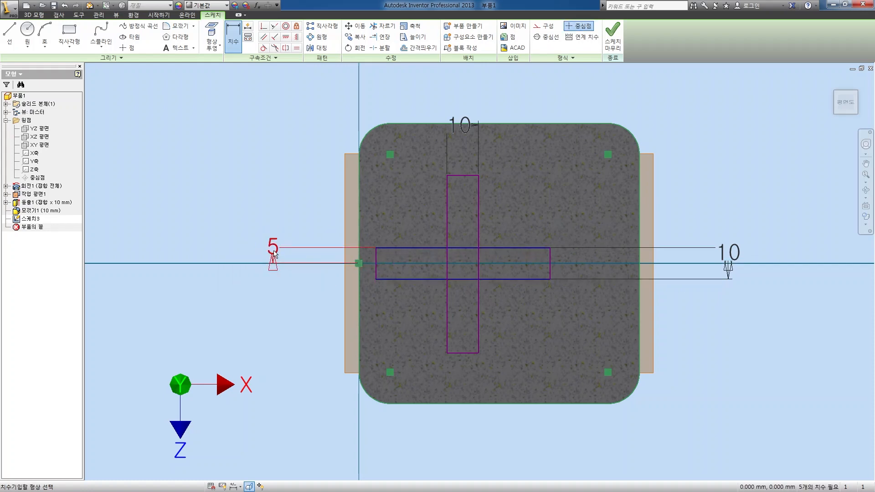
Step: Set the horizontal rectangle's left end 10 mm from the plate's left edge and its length to 70 mm
{"action": "left_click", "coordinate": [358, 252]}
{"action": "left_click", "coordinate": [376, 258]}
{"action": "left_click", "coordinate": [290, 208]}
{"action": "type", "text": "10"}
{"action": "key", "text": "Return"}
{"action": "left_click", "coordinate": [413, 248]}
{"action": "left_click", "coordinate": [417, 211]}
{"action": "type", "text": "70"}
{"action": "key", "text": "Return"}
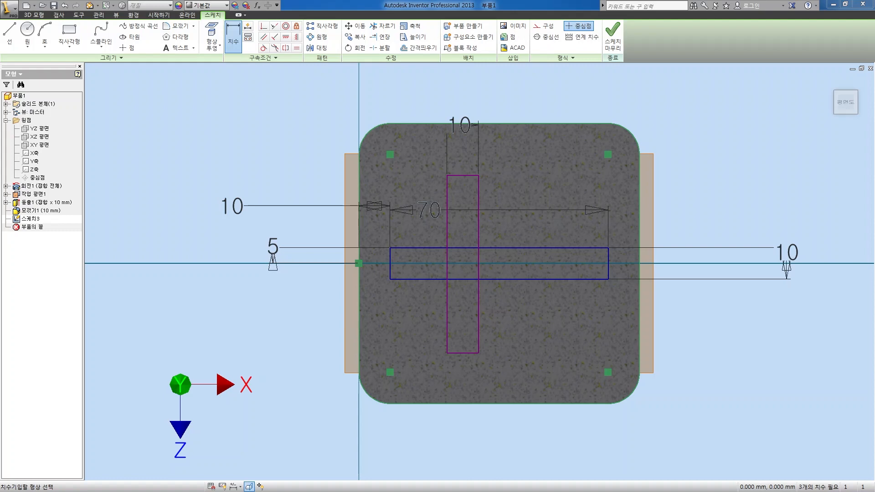
Step: Set the vertical rectangle's upper end 10 mm from the plate's upper edge and its length to 70 mm
{"action": "left_click", "coordinate": [523, 123]}
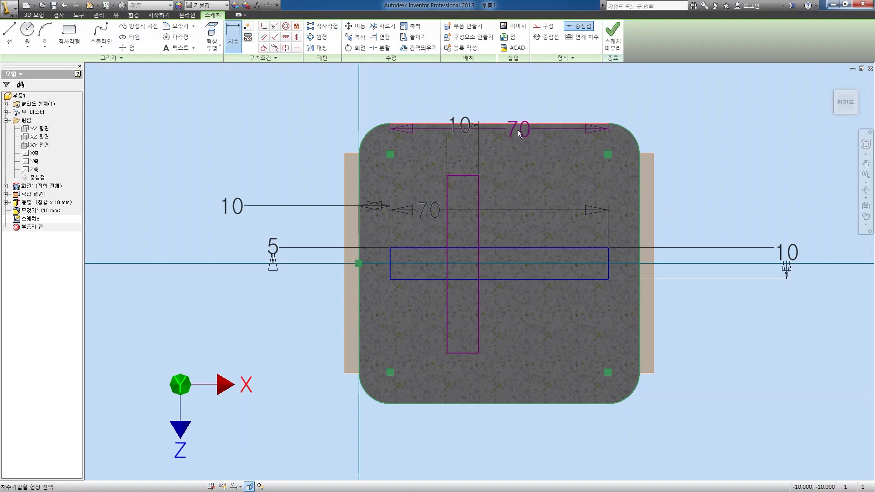
{"action": "left_click", "coordinate": [473, 175]}
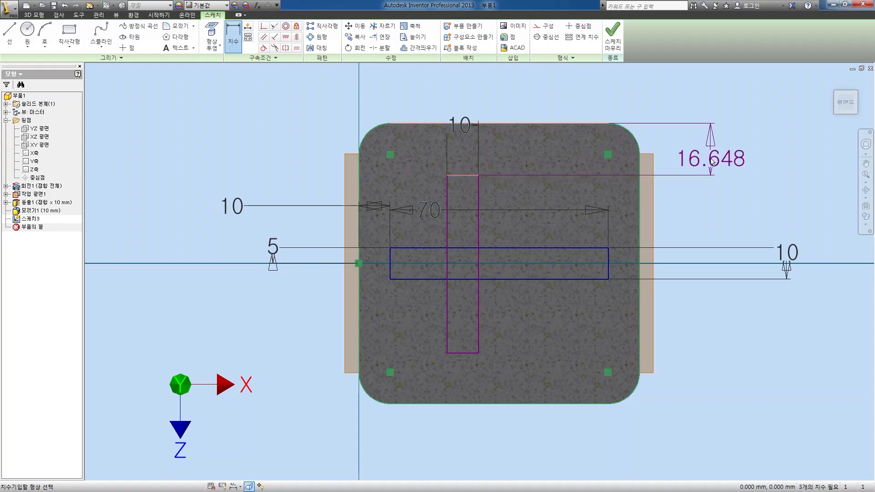
{"action": "left_click", "coordinate": [703, 164]}
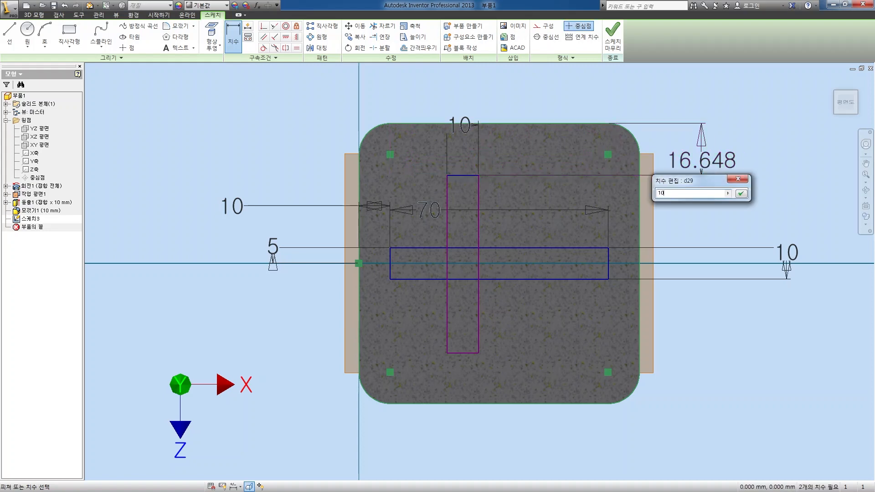
{"action": "key", "text": "Return"}
{"action": "left_click", "coordinate": [478, 223]}
{"action": "left_click", "coordinate": [708, 227]}
{"action": "type", "text": "70"}
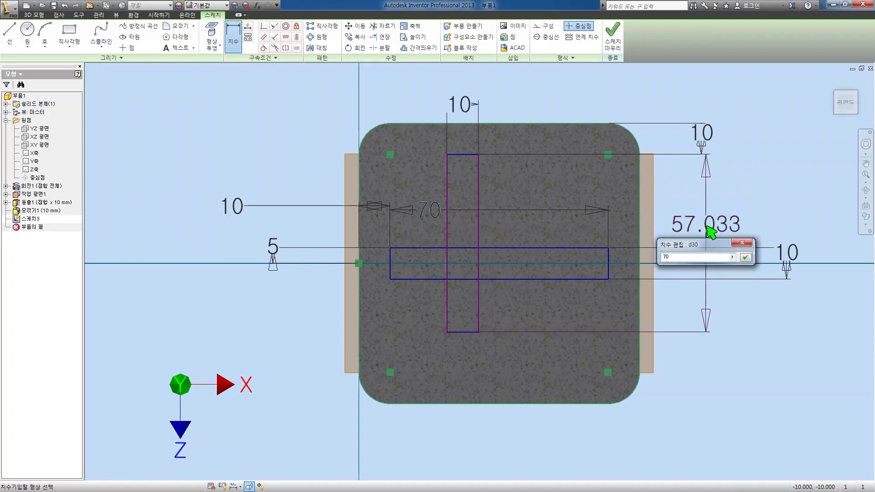
{"action": "key", "text": "Return"}
{"action": "left_click", "coordinate": [360, 183]}
{"action": "left_click", "coordinate": [637, 195]}
{"action": "key", "text": "Escape"}
Step: Position the vertical rectangle's left side 40 mm from the plate's left edge and finish the sketch
{"action": "left_click", "coordinate": [359, 178]}
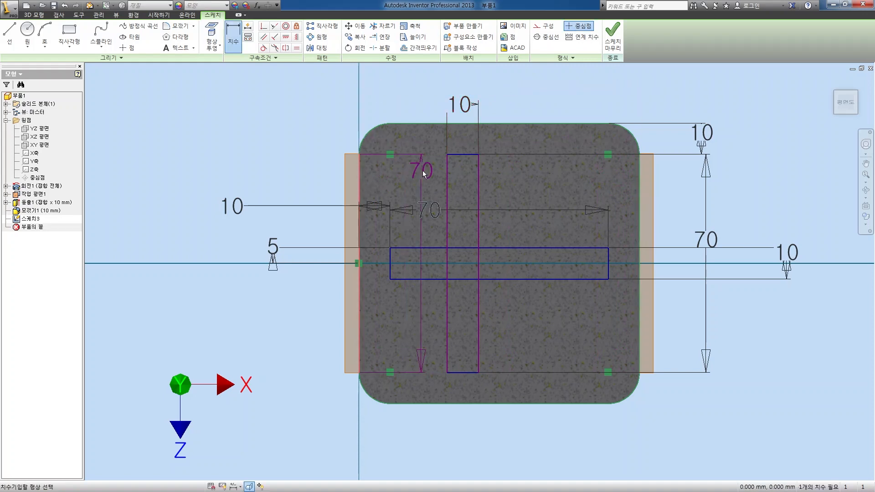
{"action": "left_click", "coordinate": [446, 180]}
{"action": "left_click", "coordinate": [403, 87]}
{"action": "type", "text": "40"}
{"action": "key", "text": "Return"}
{"action": "left_click", "coordinate": [513, 182]}
{"action": "left_click", "coordinate": [638, 191]}
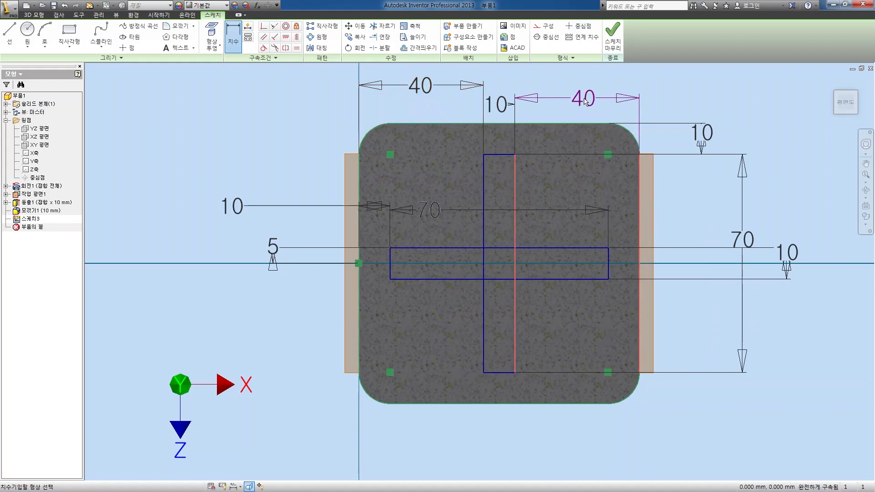
{"action": "left_click", "coordinate": [612, 33]}
Step: Try to extrude the cross-shaped profiles upward from the base plate with the To Next extent
{"action": "key", "text": "e"}
{"action": "left_click", "coordinate": [524, 300]}
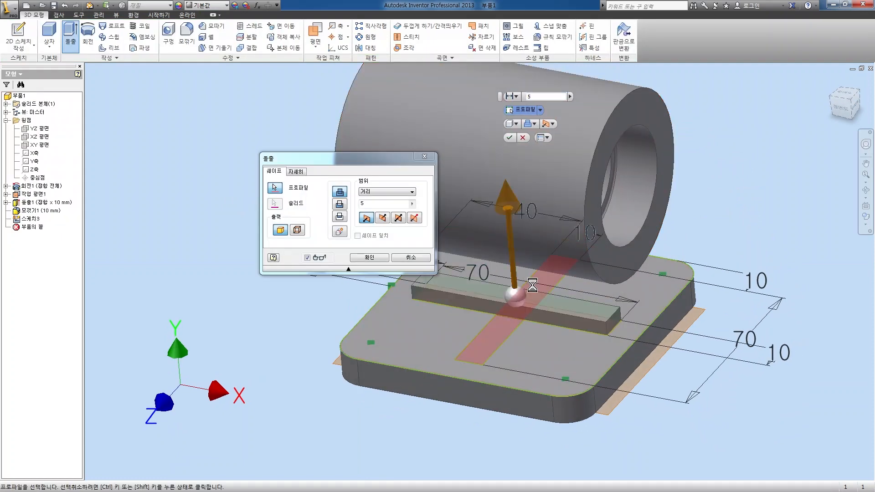
{"action": "left_click", "coordinate": [536, 290]}
{"action": "left_click", "coordinate": [392, 192]}
{"action": "left_click", "coordinate": [376, 203]}
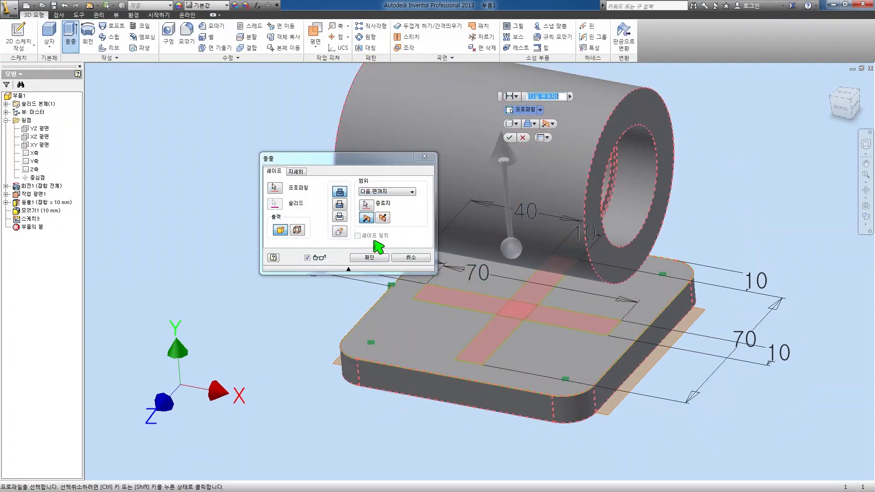
{"action": "left_click", "coordinate": [369, 258]}
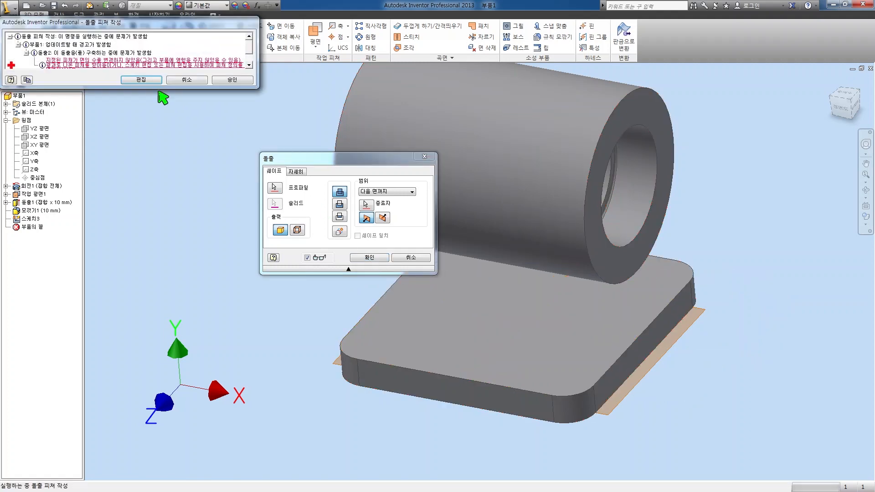
{"action": "left_click", "coordinate": [152, 82]}
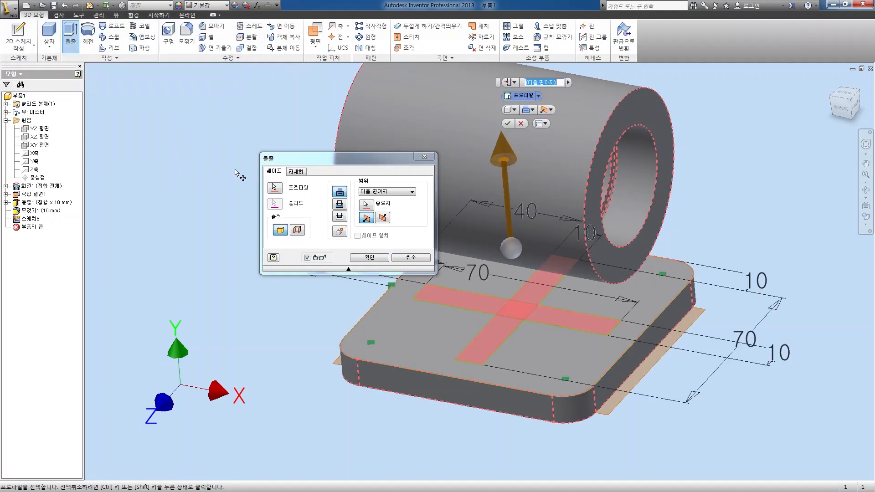
{"action": "key", "text": "Escape"}
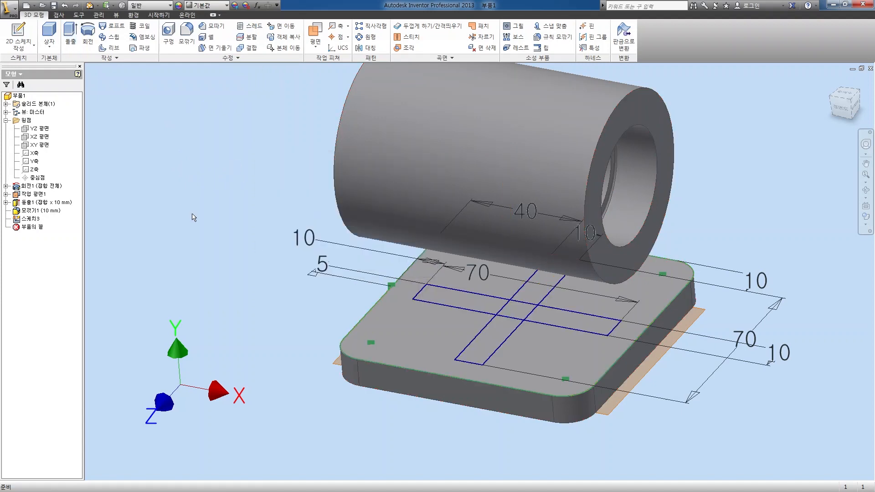
Step: Reopen the cross sketch and set the vertical rectangle's length to 64 mm
{"action": "right_click", "coordinate": [37, 219]}
{"action": "left_click", "coordinate": [64, 252]}
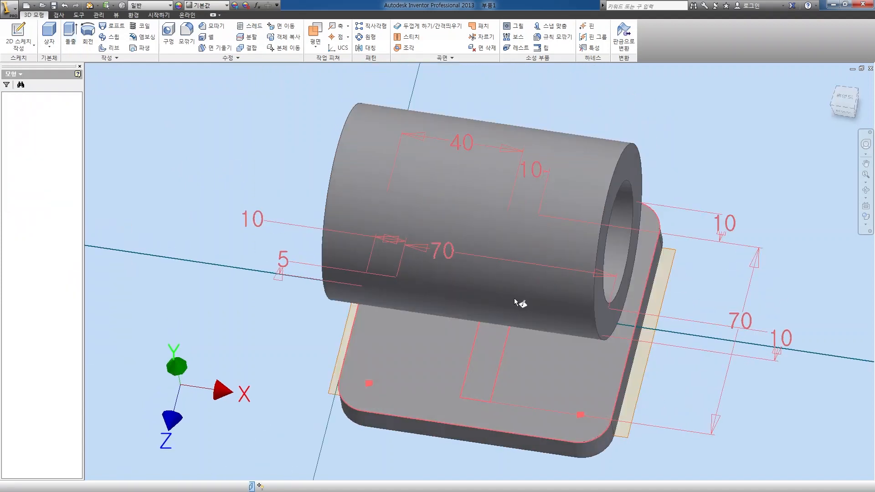
{"action": "key", "text": "F7"}
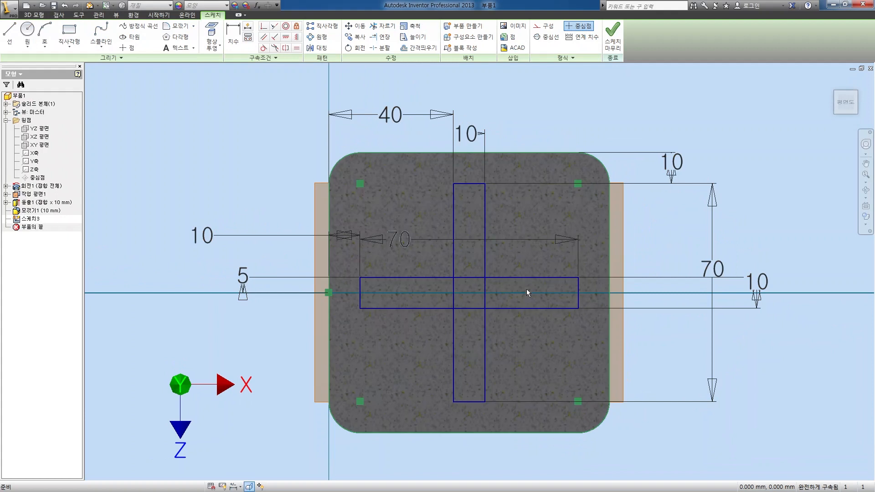
{"action": "double_click", "coordinate": [718, 272]}
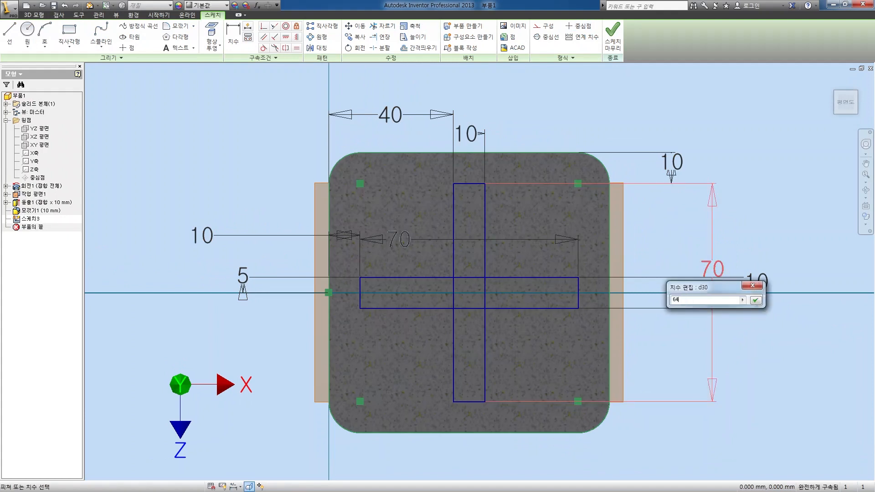
{"action": "key", "text": "Return"}
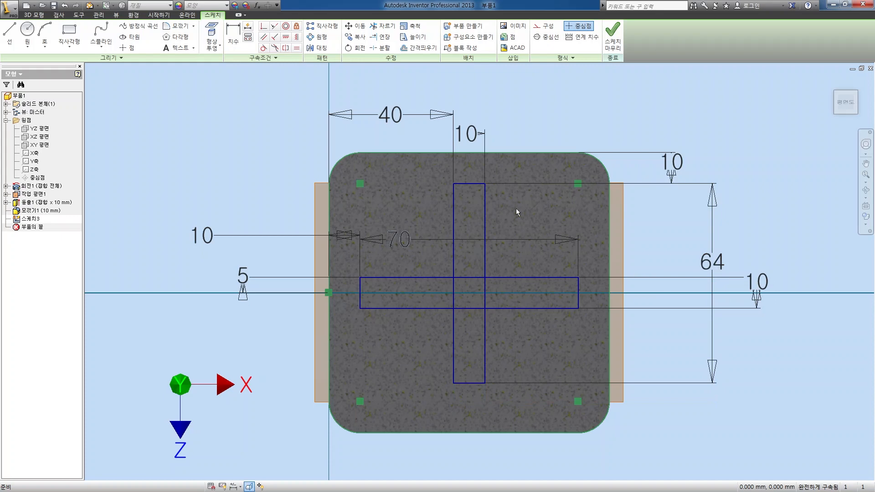
Step: Try to dimension the vertical rectangle's upper edge from the sketch origin
{"action": "key", "text": "d"}
{"action": "left_click", "coordinate": [474, 185]}
{"action": "left_click", "coordinate": [329, 292]}
{"action": "left_click", "coordinate": [165, 231]}
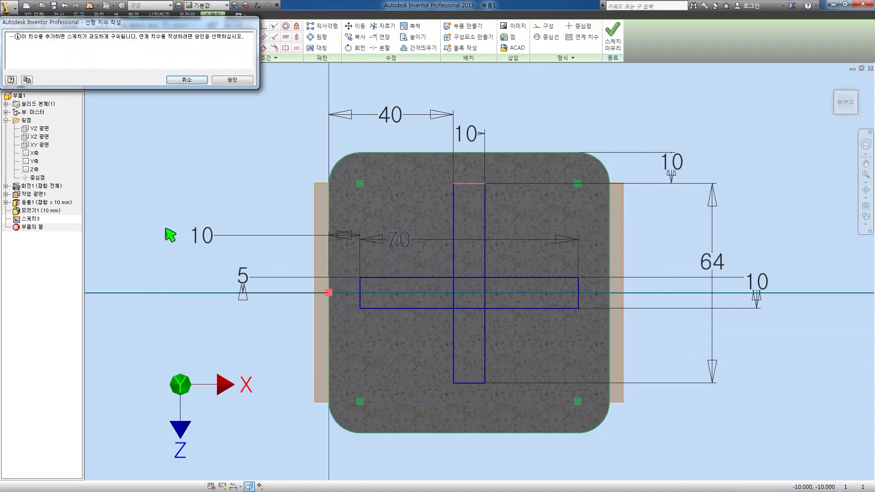
{"action": "key", "text": "Escape"}
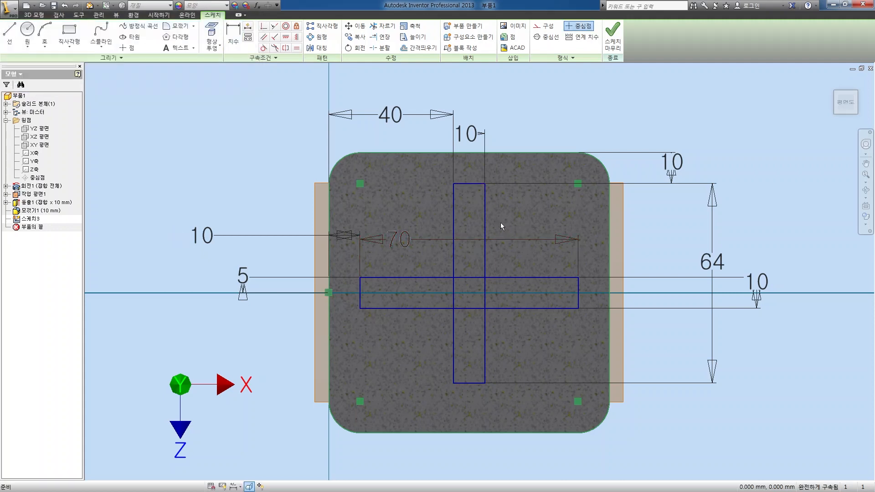
{"action": "key", "text": "d"}
{"action": "left_click", "coordinate": [471, 185]}
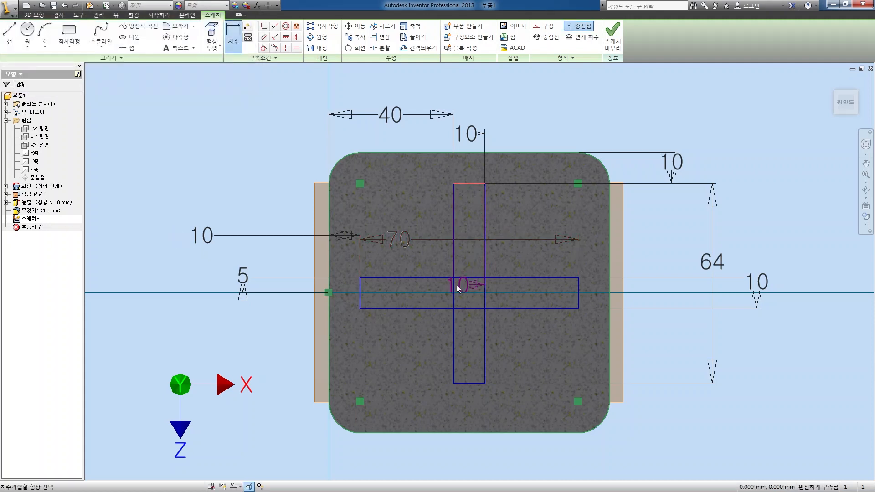
{"action": "left_click", "coordinate": [328, 292]}
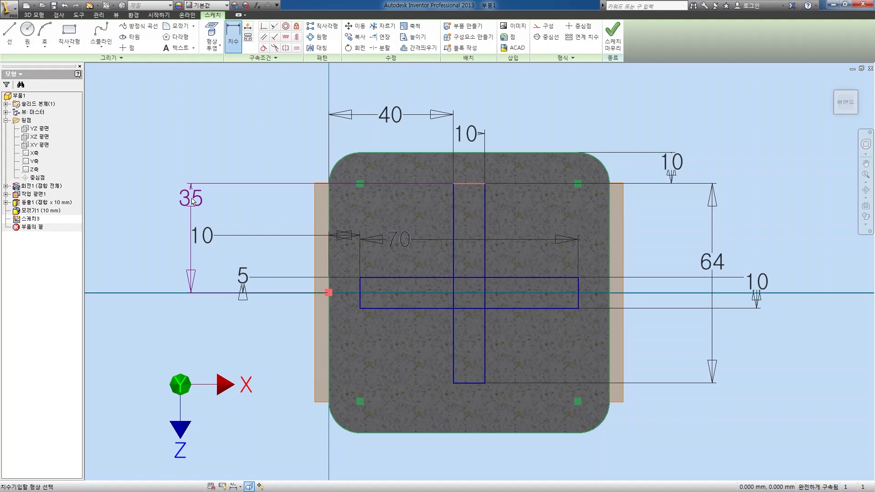
{"action": "key", "text": "Escape"}
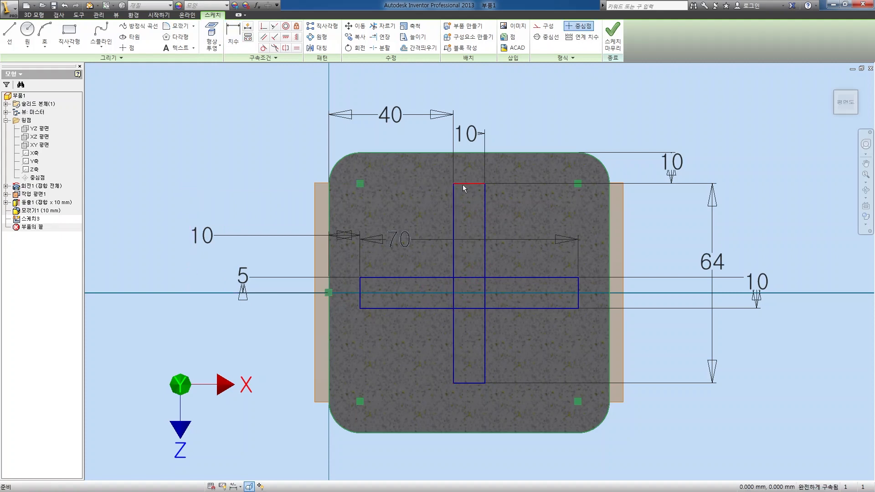
Step: Remove the vertical rectangle's 64 mm length dimension and try again to dimension its upper edge from the origin
{"action": "key", "text": "ctrl+z"}
{"action": "key", "text": "d"}
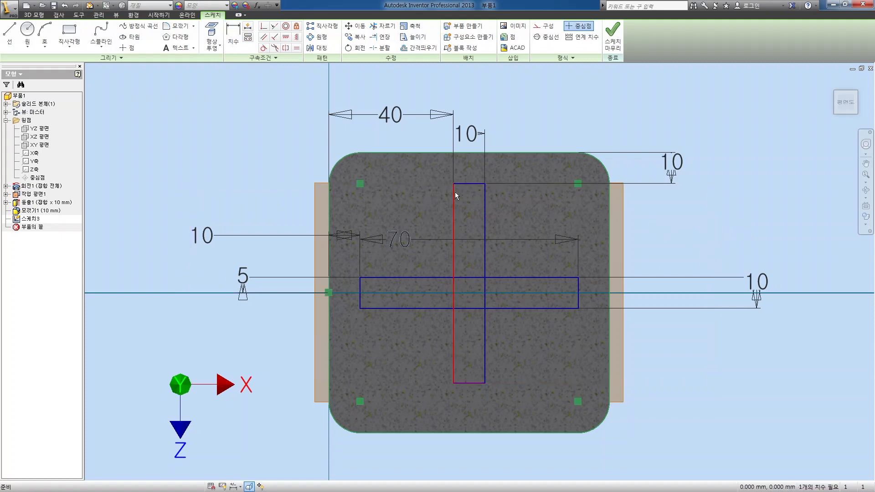
{"action": "left_click", "coordinate": [466, 187]}
{"action": "left_click", "coordinate": [328, 292]}
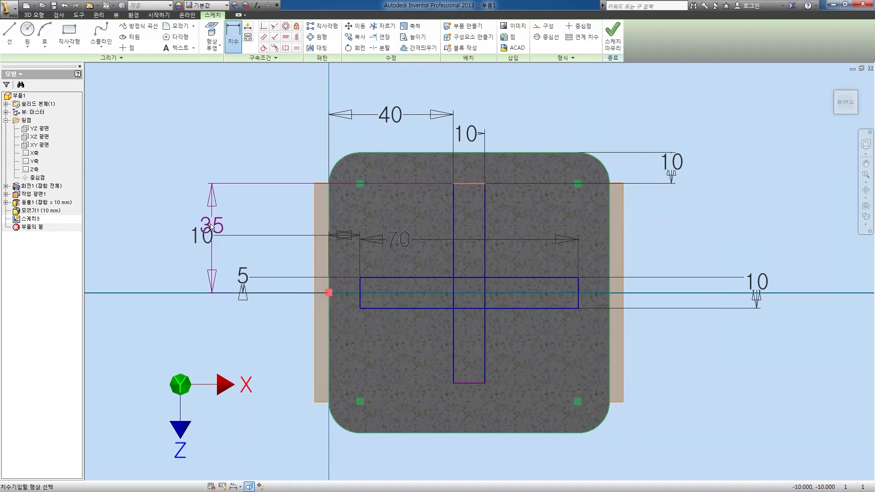
{"action": "left_click", "coordinate": [187, 218]}
{"action": "key", "text": "Escape"}
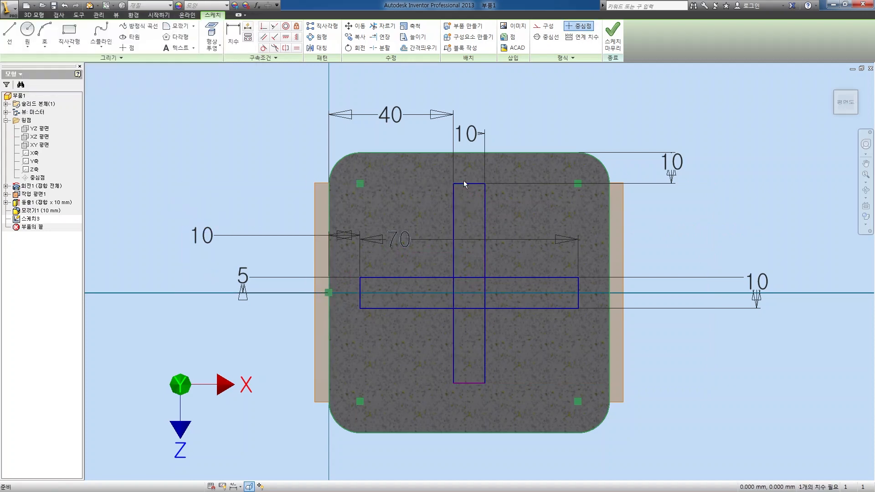
Step: Replace the vertical rectangle's upper short edge with a horizontal line about 25 mm above the origin and trim its overhanging ends
{"action": "left_click", "coordinate": [465, 184]}
{"action": "key", "text": "Delete"}
{"action": "key", "text": "l"}
{"action": "left_click", "coordinate": [444, 213]}
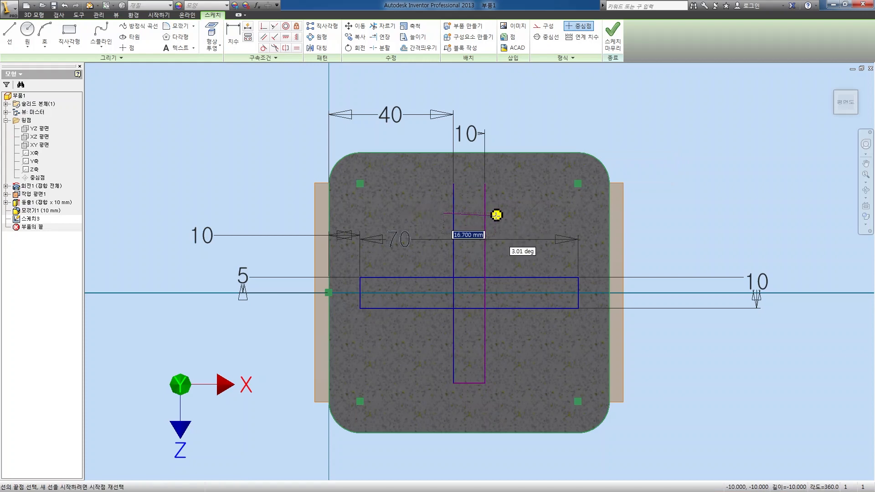
{"action": "left_click", "coordinate": [497, 212]}
{"action": "key", "text": "Escape"}
{"action": "key", "text": "x"}
{"action": "mouse_move", "coordinate": [492, 215]}
{"action": "left_mouse_down"}
{"action": "mouse_move", "coordinate": [468, 204]}
{"action": "mouse_move", "coordinate": [446, 215]}
{"action": "left_mouse_up"}
{"action": "key", "text": "Escape"}
Step: Dimension the vertical rectangle's upper edge 64/2 mm from the sketch origin
{"action": "left_click", "coordinate": [469, 213]}
{"action": "left_click", "coordinate": [328, 292]}
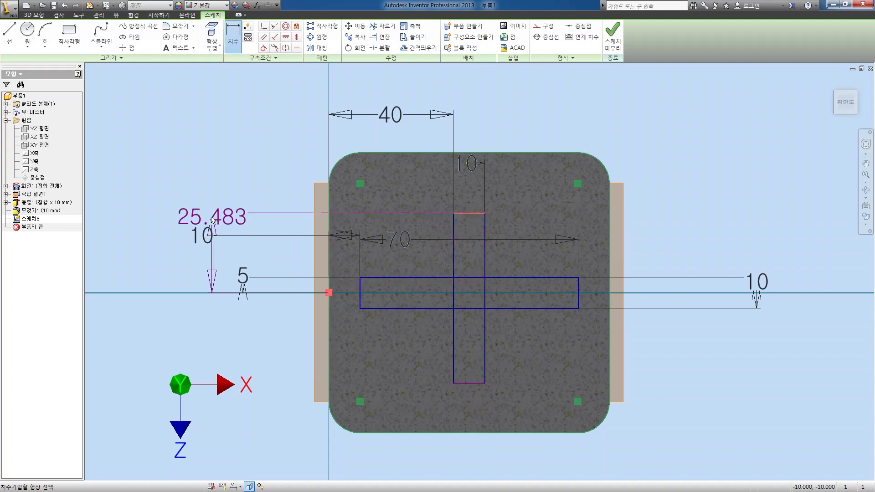
{"action": "left_click", "coordinate": [182, 215]}
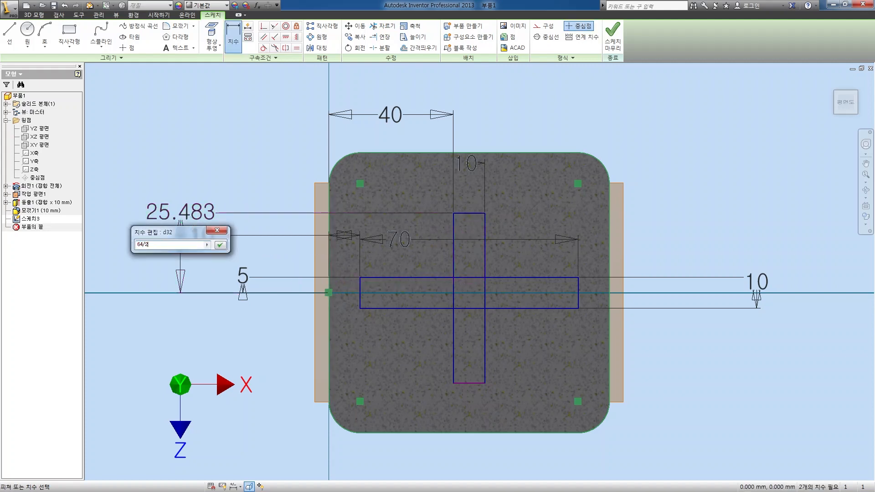
{"action": "key", "text": "Return"}
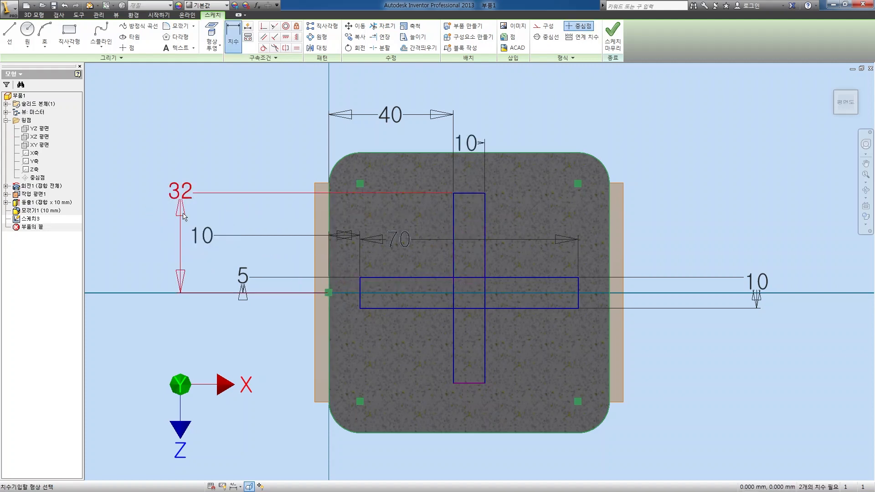
Step: Dimension the vertical rectangle's lower edge to an overall length of 64 mm and finish the sketch
{"action": "left_click", "coordinate": [464, 384]}
{"action": "left_click", "coordinate": [669, 346]}
{"action": "type", "text": "64"}
{"action": "key", "text": "Return"}
{"action": "left_click", "coordinate": [613, 39]}
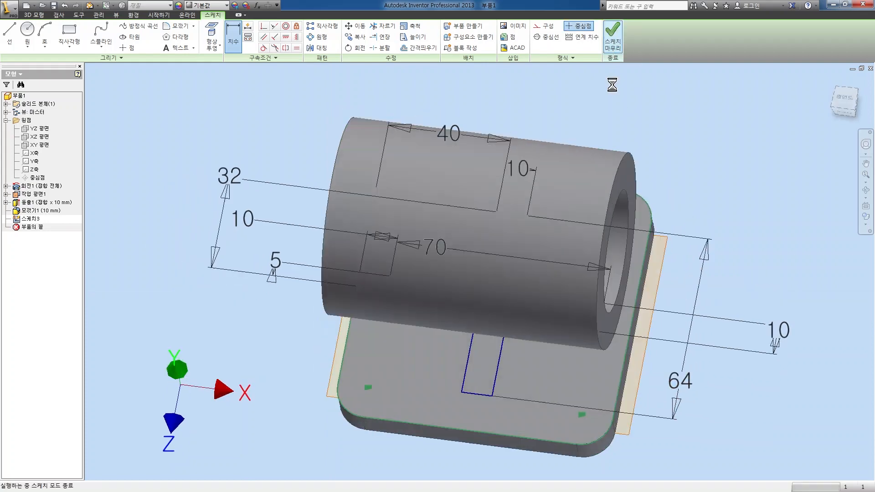
Step: Extrude the cross profiles from the base plate up to the next face, and hide the base plate's work plane
{"action": "key", "text": "e"}
{"action": "left_click", "coordinate": [526, 297]}
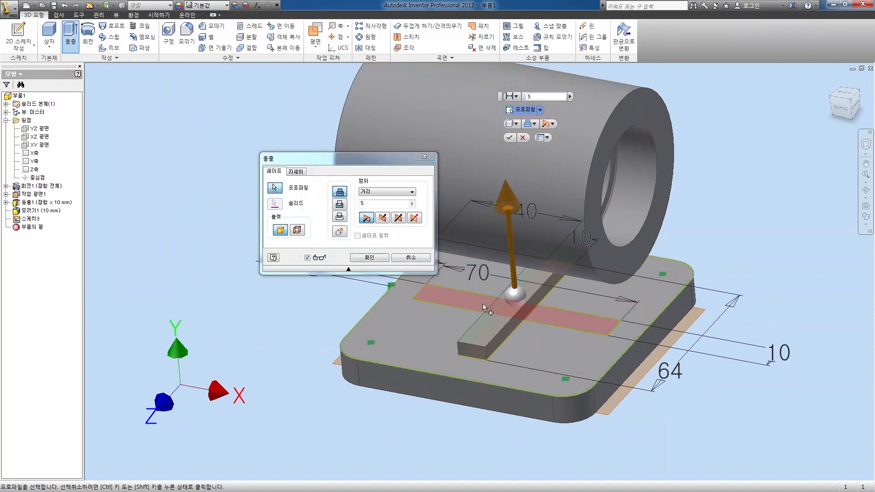
{"action": "left_click", "coordinate": [387, 191]}
{"action": "left_click", "coordinate": [390, 207]}
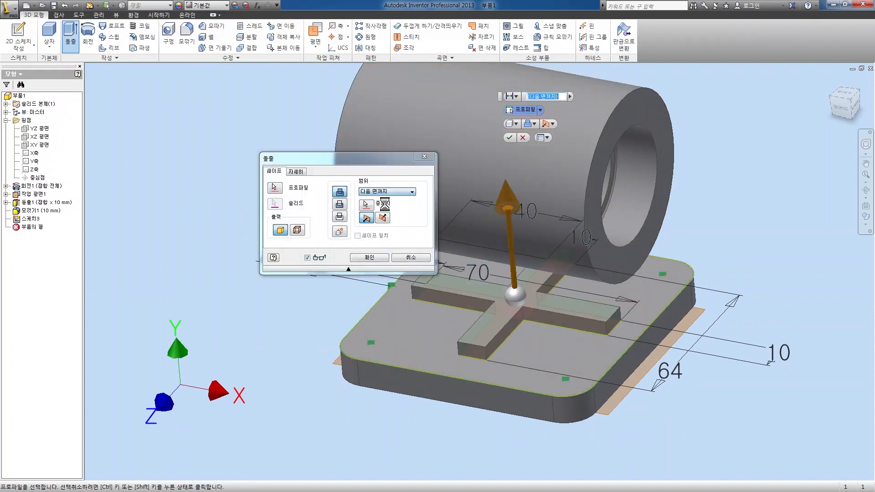
{"action": "left_click", "coordinate": [369, 258]}
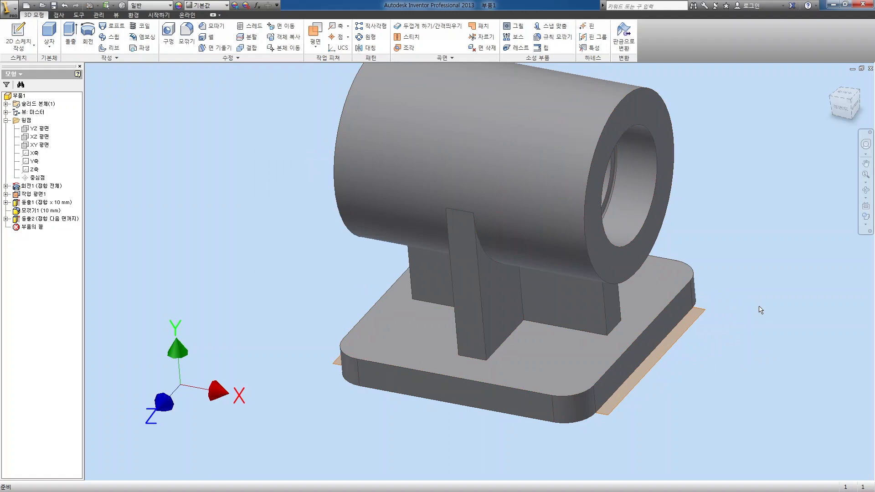
{"action": "right_click", "coordinate": [34, 194]}
{"action": "left_click", "coordinate": [54, 255]}
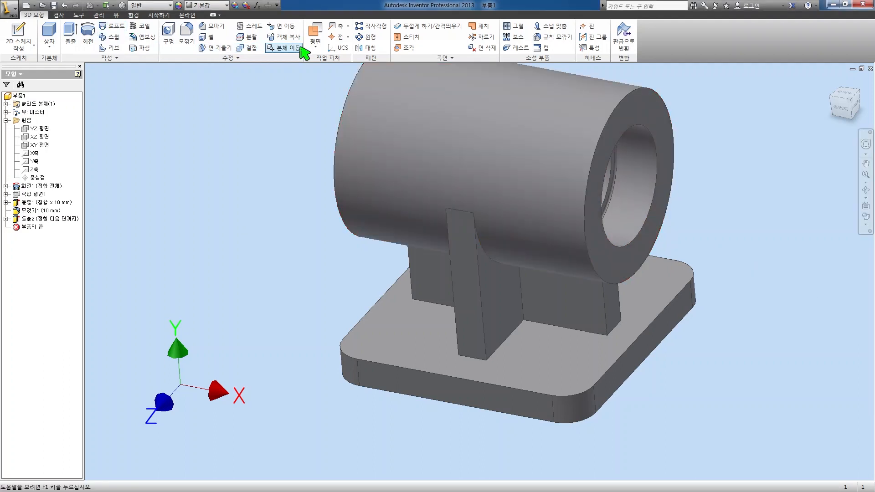
Step: Create an offset work plane at -100 mm from the base plate's underside
{"action": "left_click", "coordinate": [315, 45]}
{"action": "left_click", "coordinate": [332, 86]}
{"action": "key", "text": "F4"}
{"action": "mouse_move", "coordinate": [504, 254]}
{"action": "left_mouse_down"}
{"action": "mouse_move", "coordinate": [499, 216]}
{"action": "mouse_move", "coordinate": [511, 239]}
{"action": "left_mouse_up"}
{"action": "left_click", "coordinate": [512, 239]}
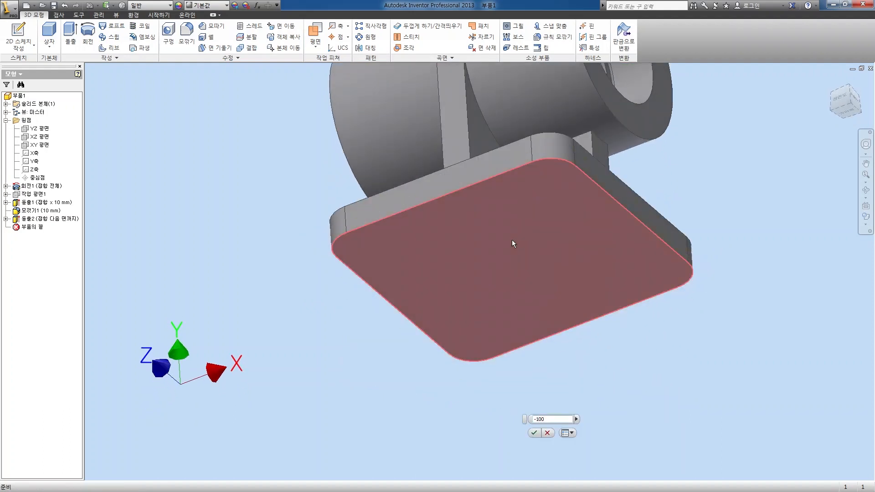
{"action": "key", "text": "Return"}
Step: Start a sketch on the offset plane above the cylinder and draw a 10 mm circle on the horizontal axis near mid-length
{"action": "scroll", "coordinate": [572, 260], "scroll_direction": "up", "scroll_amount": 3}
{"action": "key", "text": "F4"}
{"action": "left_click_drag", "start_coordinate": [556, 218], "coordinate": [557, 253]}
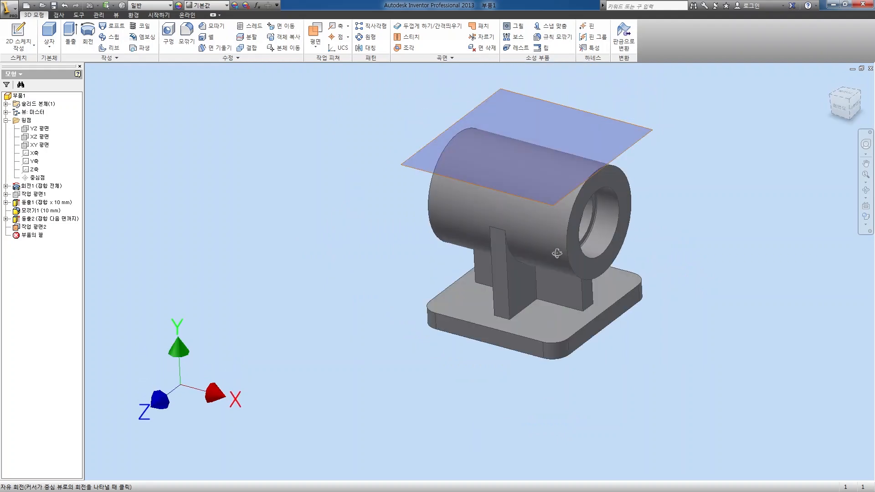
{"action": "key", "text": "s"}
{"action": "left_click", "coordinate": [586, 120]}
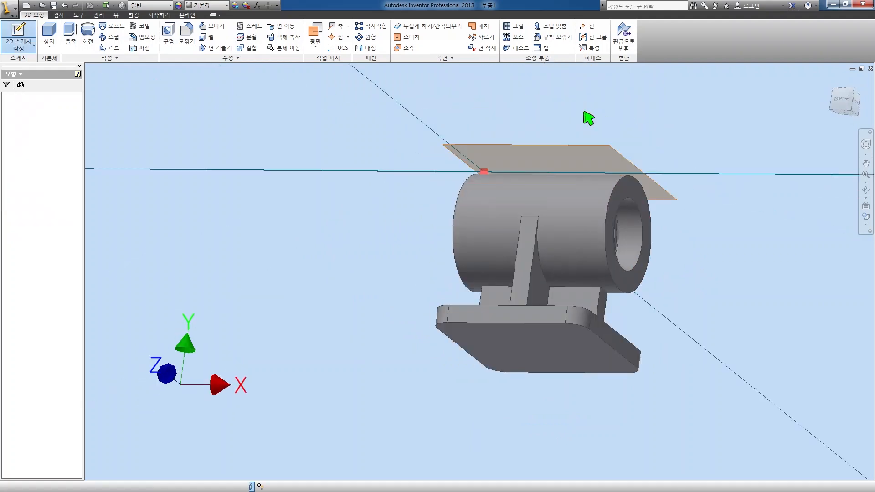
{"action": "scroll", "coordinate": [566, 272], "scroll_direction": "down", "scroll_amount": 3}
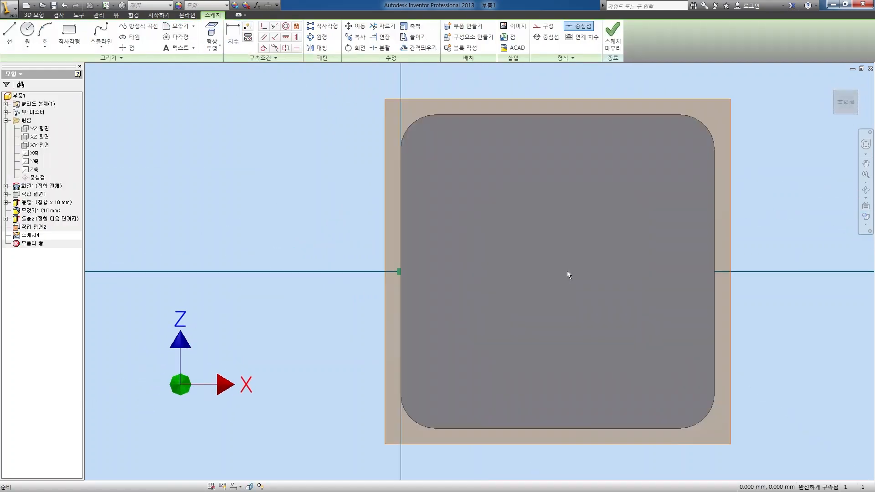
{"action": "left_click", "coordinate": [848, 119]}
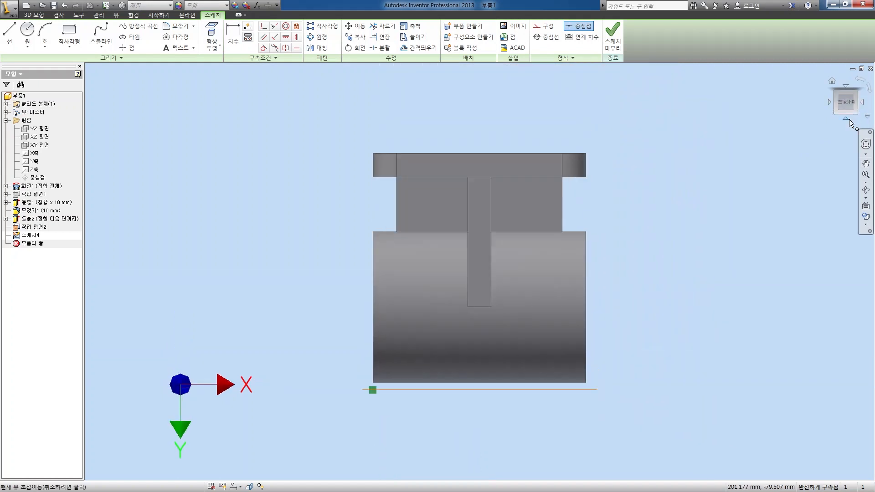
{"action": "key", "text": "c"}
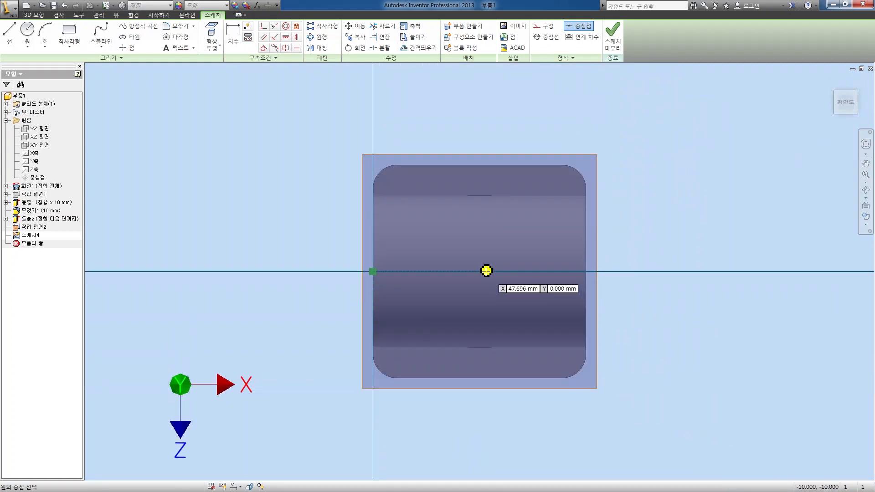
{"action": "left_click", "coordinate": [481, 272]}
{"action": "type", "text": "10"}
{"action": "key", "text": "Return"}
{"action": "key", "text": "Escape"}
Step: Dimension the circle's centre 45 mm from the cylinder's end edge and finish the sketch
{"action": "key", "text": "d"}
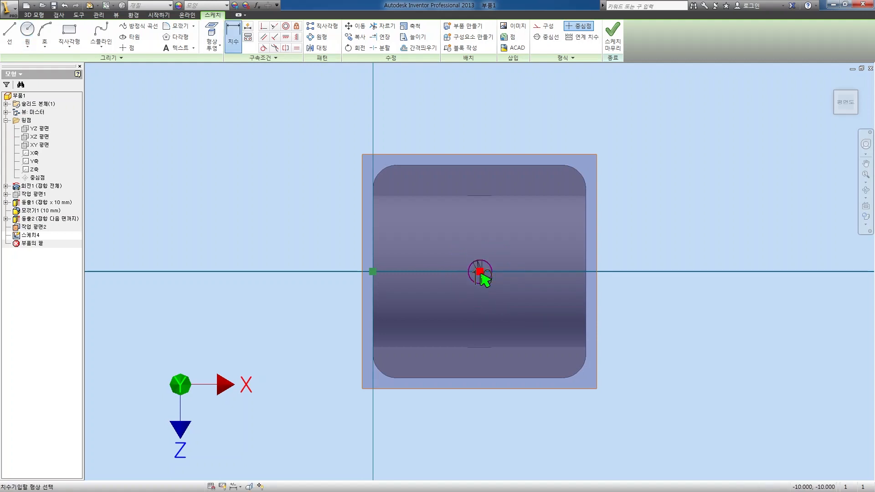
{"action": "left_click", "coordinate": [374, 256]}
{"action": "left_click", "coordinate": [479, 272]}
{"action": "left_click", "coordinate": [423, 115]}
{"action": "type", "text": "45.193"}
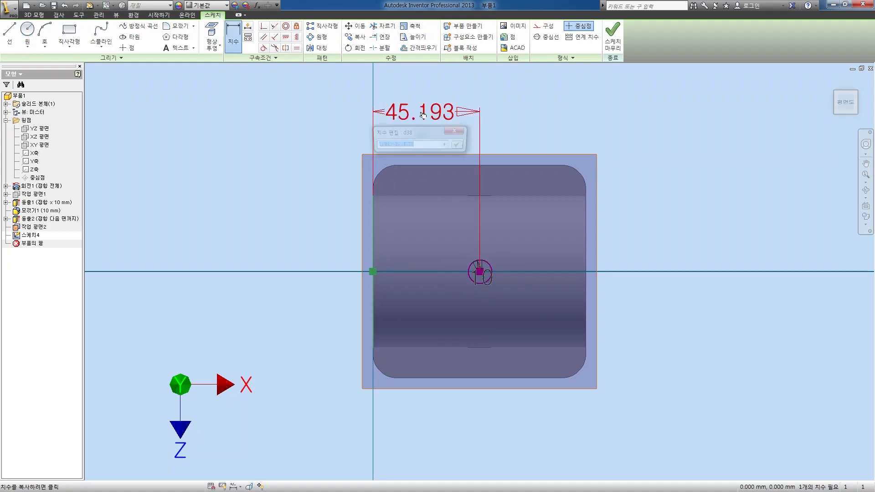
{"action": "type", "text": "5"}
{"action": "key", "text": "Return"}
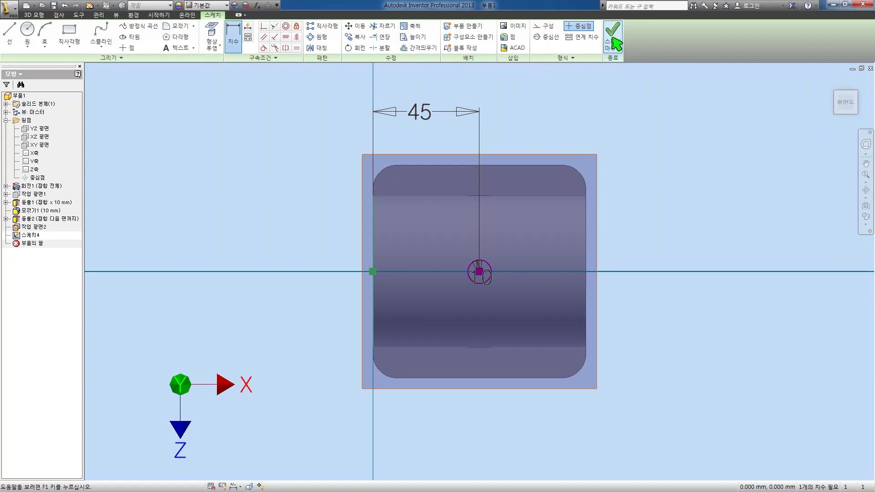
{"action": "left_click", "coordinate": [610, 37]}
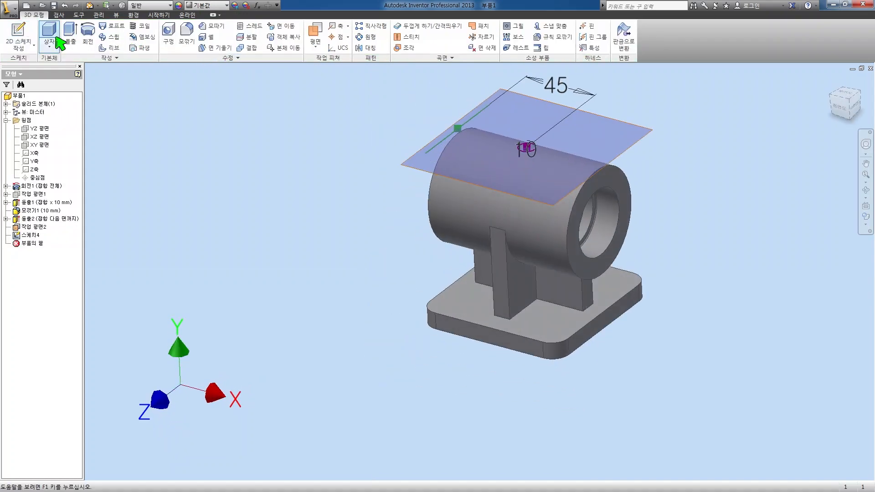
Step: Extrude the 10 mm circle down to the next face to form a small boss on the cylinder
{"action": "left_click", "coordinate": [70, 43]}
{"action": "scroll", "coordinate": [541, 128], "scroll_direction": "up", "scroll_amount": 3}
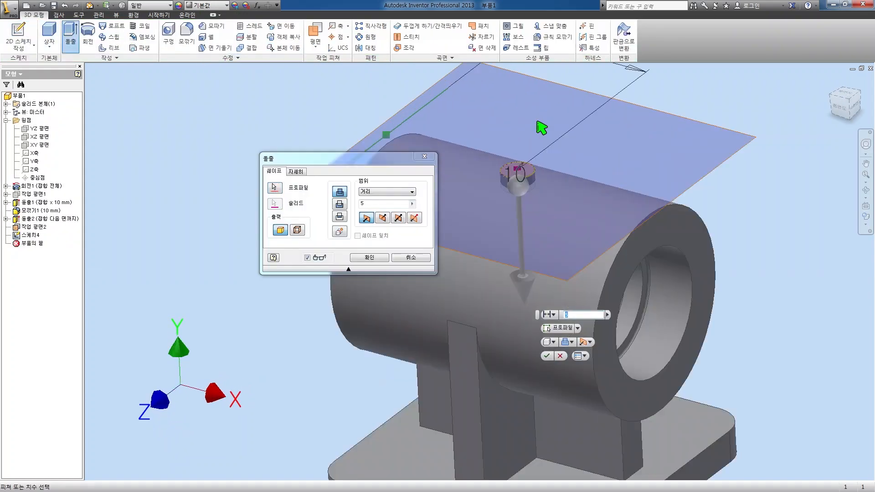
{"action": "left_click", "coordinate": [390, 192]}
{"action": "left_click", "coordinate": [385, 203]}
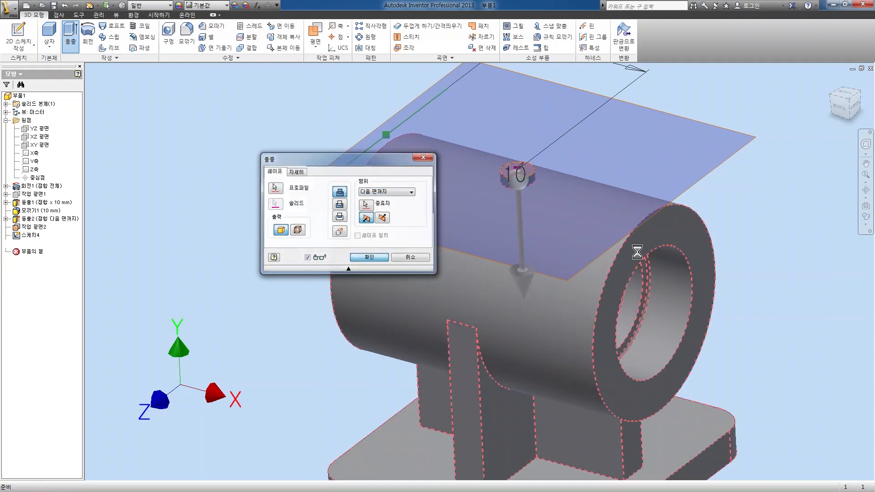
{"action": "key", "text": "Return"}
Step: Hide the offset work plane and create a sketch on the boss's top face containing its projected centre point
{"action": "left_click", "coordinate": [34, 225]}
{"action": "right_click", "coordinate": [34, 225]}
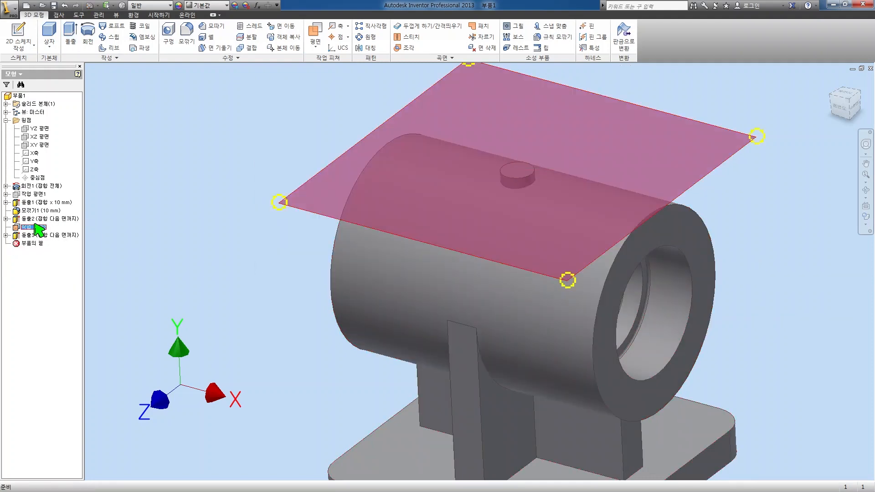
{"action": "key", "text": "v"}
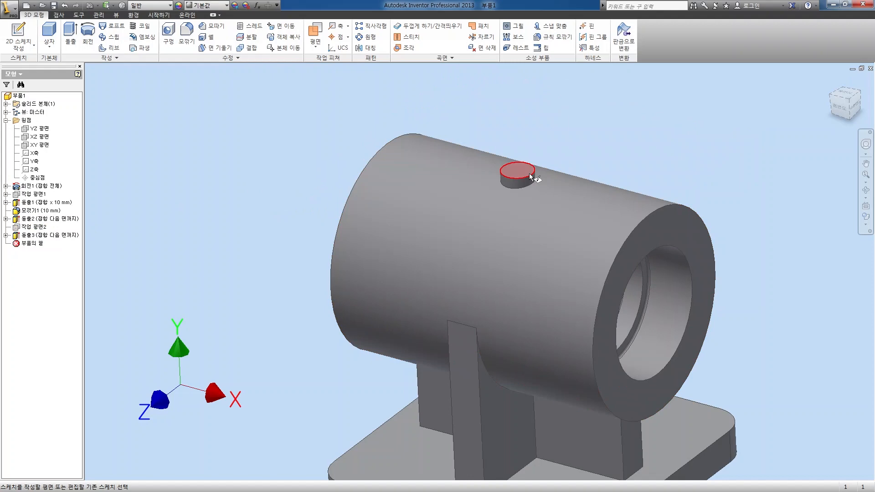
{"action": "left_click", "coordinate": [527, 173]}
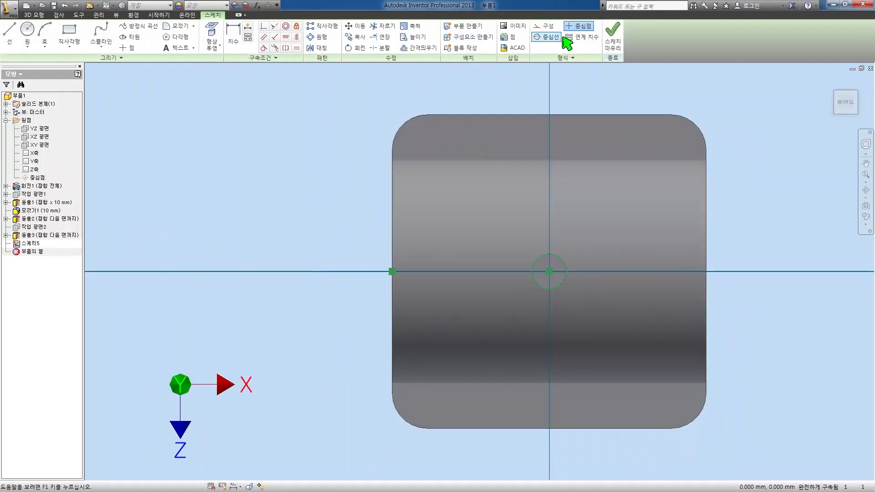
{"action": "left_click", "coordinate": [613, 33]}
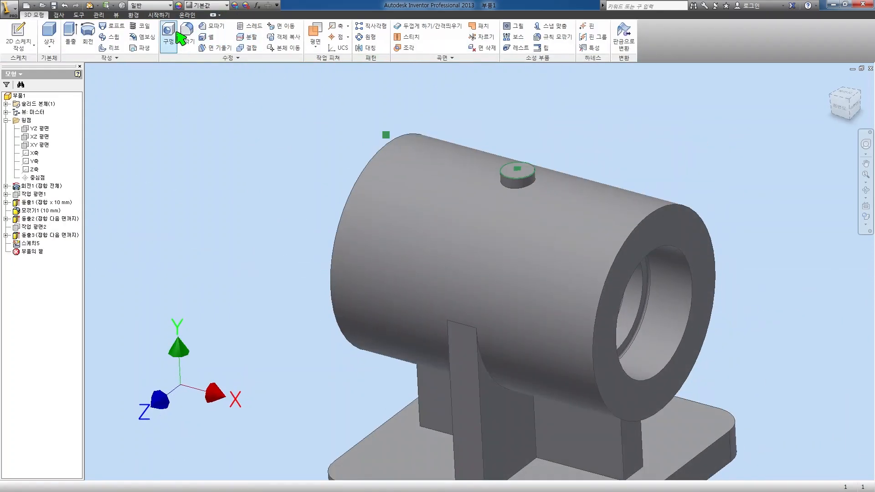
Step: Set up a tapped hole with distance termination, ISO Metric profile thread type, size 6 and designation M6x1
{"action": "left_click", "coordinate": [168, 35]}
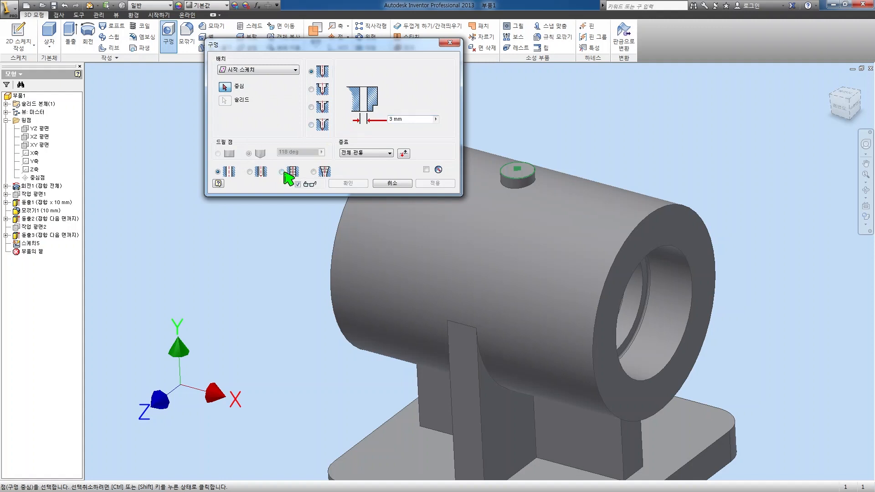
{"action": "left_click", "coordinate": [302, 168]}
{"action": "left_click", "coordinate": [371, 154]}
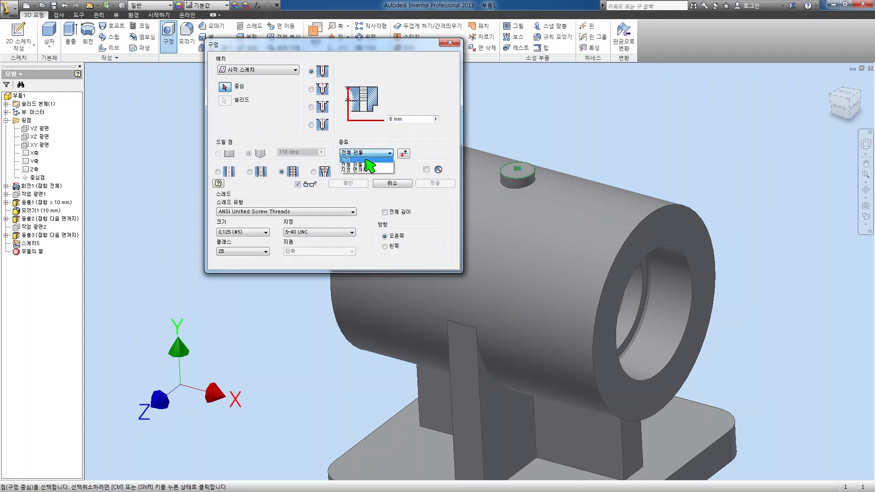
{"action": "left_click", "coordinate": [365, 165]}
{"action": "left_click", "coordinate": [267, 212]}
{"action": "left_click", "coordinate": [267, 234]}
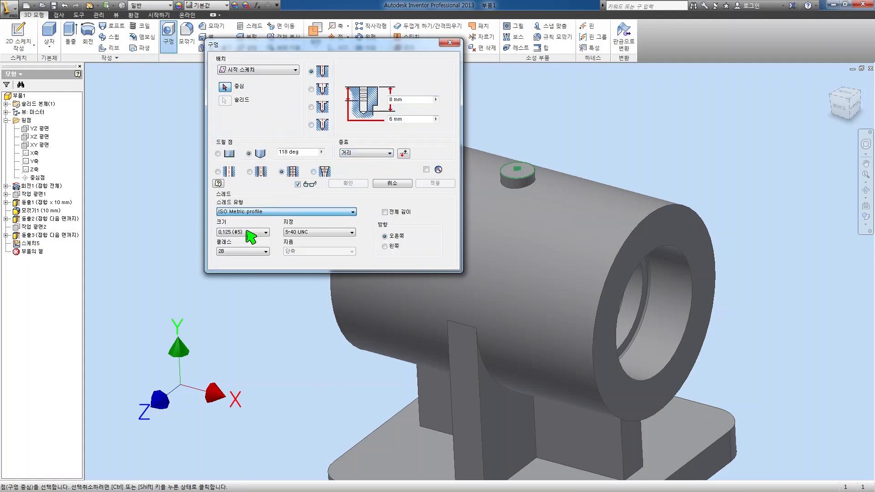
{"action": "left_click", "coordinate": [248, 235]}
{"action": "left_click", "coordinate": [237, 269]}
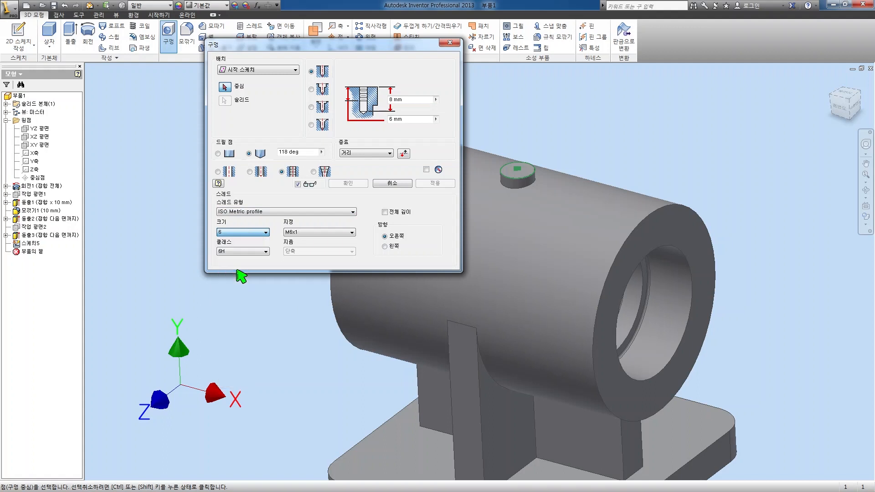
Step: Place the tapped hole at the boss's centre with 20 mm thread depth and 30 mm drill depth, and create it
{"action": "left_click", "coordinate": [518, 172]}
{"action": "left_click", "coordinate": [410, 118]}
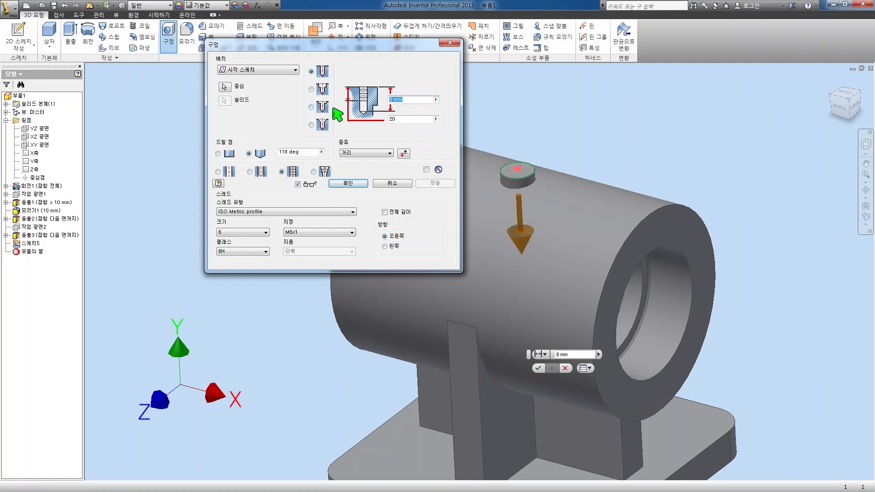
{"action": "middle_click_drag", "start_coordinate": [606, 147], "coordinate": [691, 246], "text": "shift"}
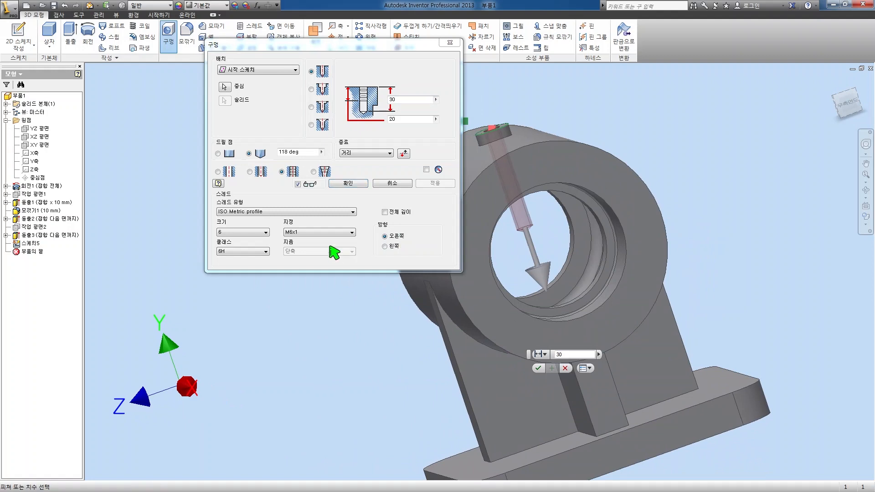
{"action": "left_click", "coordinate": [348, 184]}
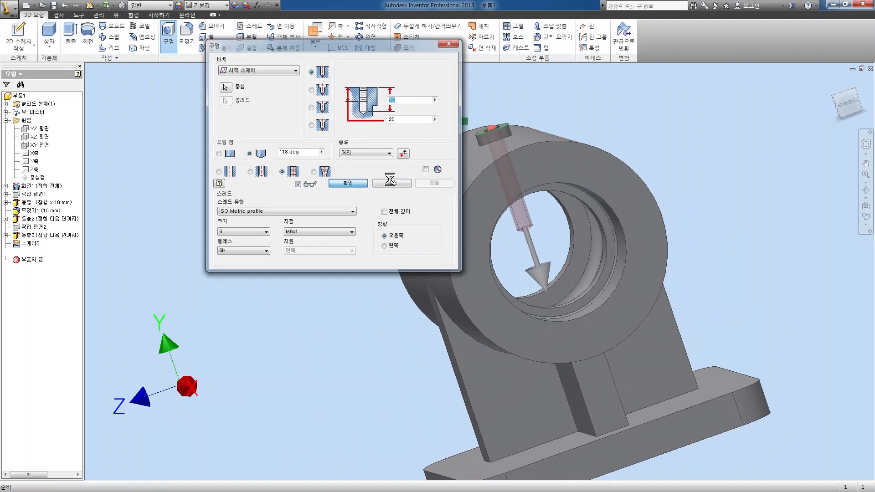
Step: Start a sketch on the base plate's underside and draw a 10 mm circle centred on its upper-left corner fillet
{"action": "middle_click_drag", "start_coordinate": [545, 228], "coordinate": [635, 184], "text": "shift"}
{"action": "middle_click_drag", "start_coordinate": [663, 254], "coordinate": [535, 223], "text": "shift"}
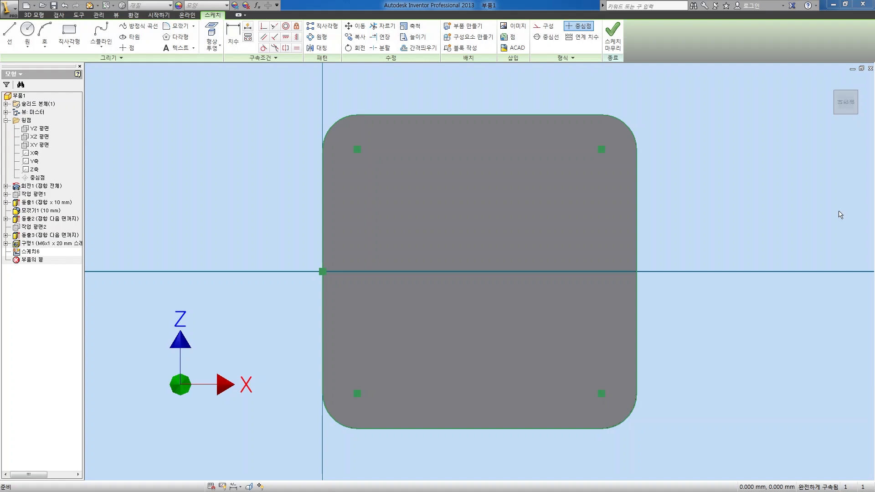
{"action": "left_click", "coordinate": [69, 31]}
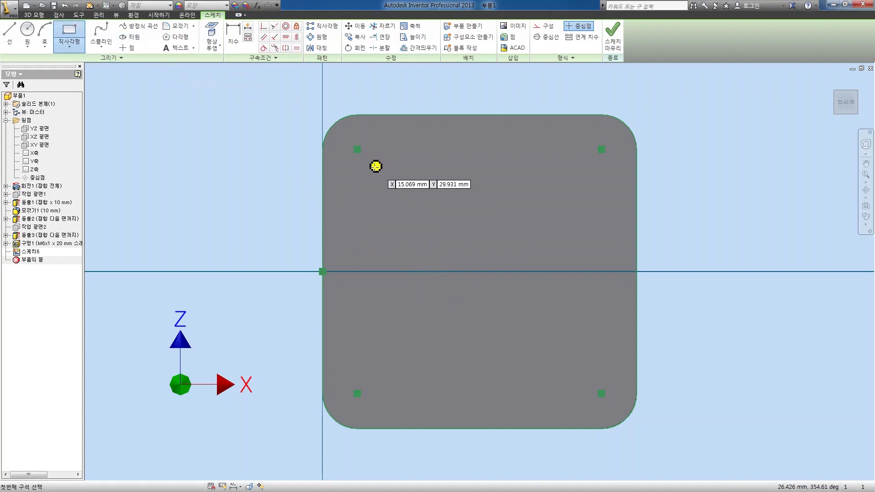
{"action": "key", "text": "Escape"}
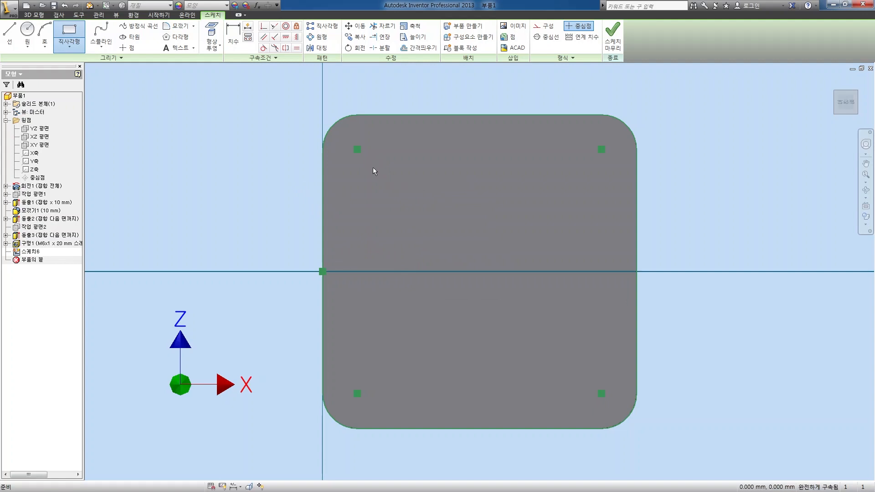
{"action": "key", "text": "c"}
{"action": "left_click", "coordinate": [357, 149]}
{"action": "key", "text": "Return"}
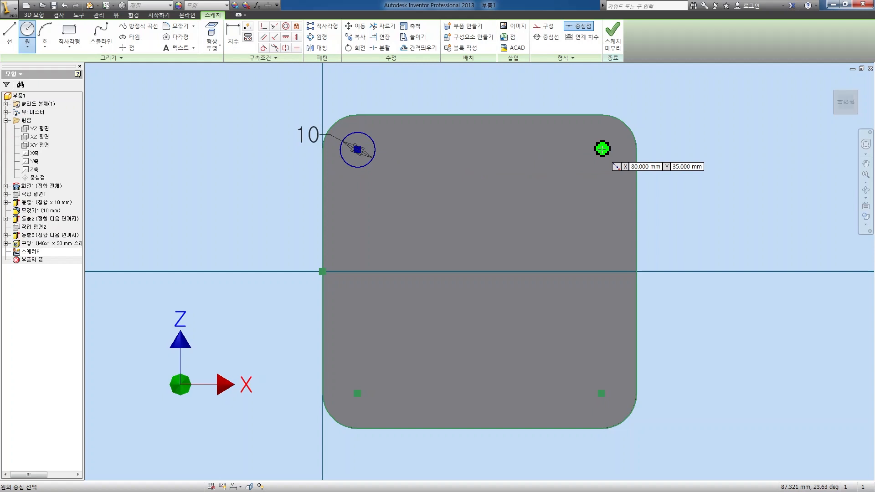
Step: Draw a 20 mm circle centred on the base plate's upper-right corner fillet and set the upper-left circle's diameter to 20 mm
{"action": "left_click", "coordinate": [602, 149]}
{"action": "type", "text": "20"}
{"action": "key", "text": "Return"}
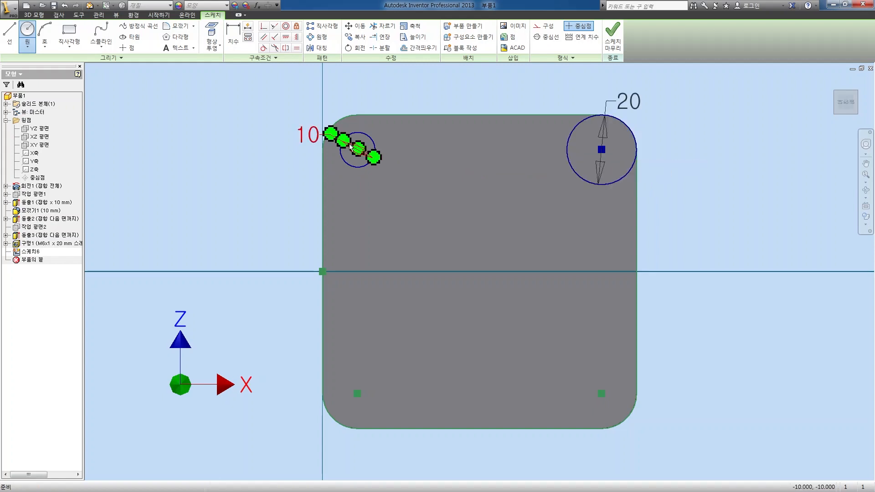
{"action": "key", "text": "Escape"}
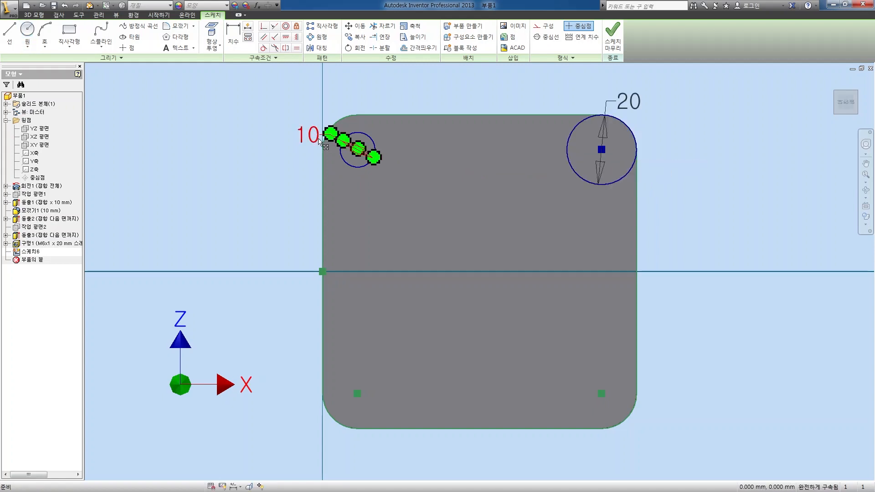
{"action": "double_click", "coordinate": [313, 144]}
{"action": "type", "text": "20"}
{"action": "key", "text": "Return"}
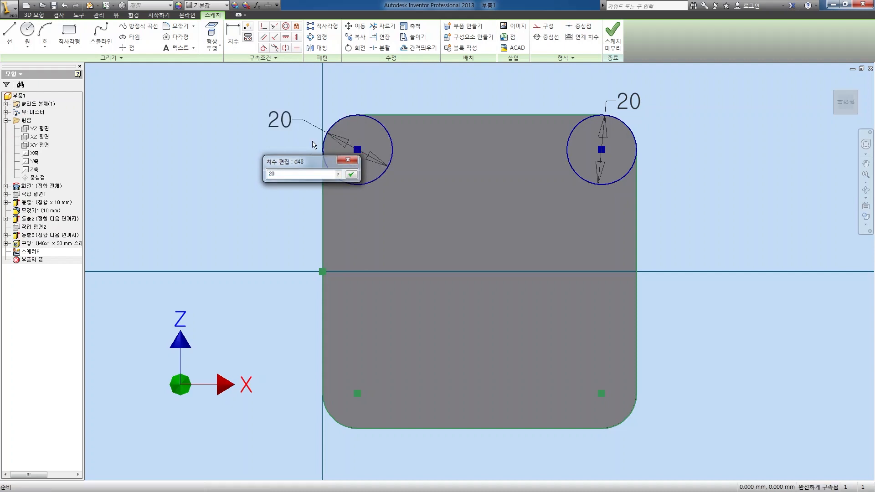
Step: Draw 20 mm circles centred on the base plate's lower-left and lower-right corner fillets
{"action": "key", "text": "c"}
{"action": "left_click", "coordinate": [357, 393]}
{"action": "type", "text": "20"}
{"action": "key", "text": "Return"}
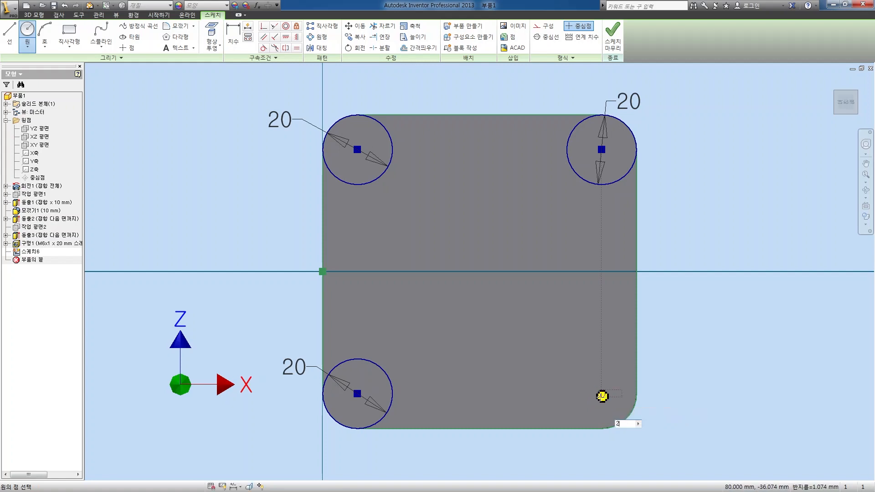
{"action": "left_click", "coordinate": [601, 393]}
{"action": "type", "text": "20"}
{"action": "key", "text": "Return"}
Step: Draw a rectangle from the upper-left circle's centre to the lower-right circle's centre
{"action": "left_click", "coordinate": [70, 31]}
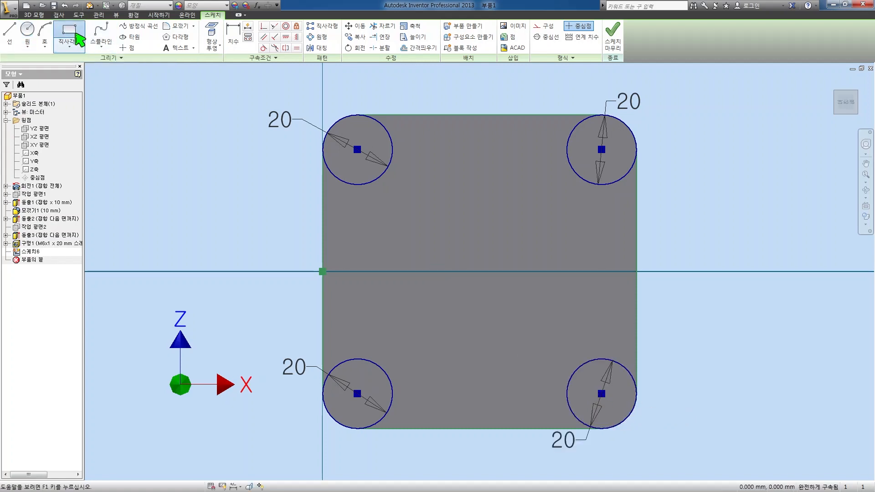
{"action": "left_click", "coordinate": [358, 148]}
{"action": "left_click", "coordinate": [602, 393]}
{"action": "key", "text": "Escape"}
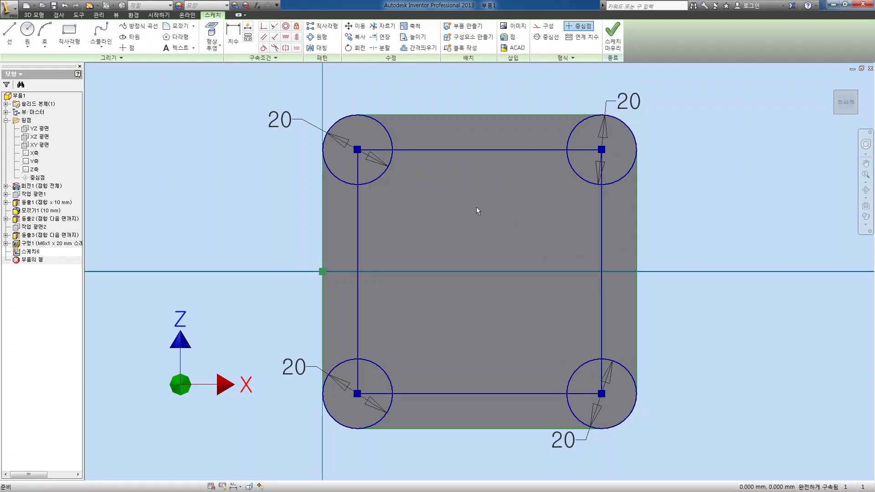
Step: Trim away the rectangle's line segments inside the upper-left circle
{"action": "key", "text": "x"}
{"action": "left_click", "coordinate": [359, 172]}
{"action": "left_click", "coordinate": [378, 150]}
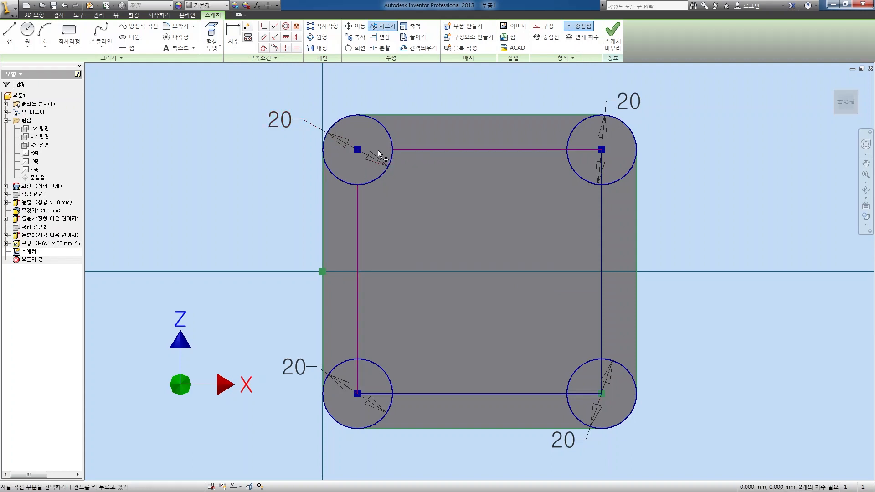
{"action": "left_click", "coordinate": [390, 147]}
{"action": "key", "text": "Escape"}
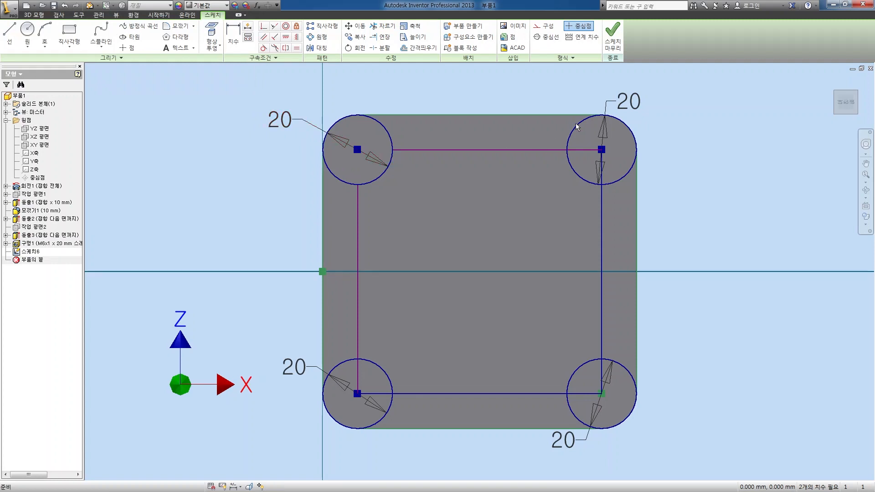
Step: Trim the other three corners so only inward-curving arcs join the rectangle's sides
{"action": "key", "text": "x"}
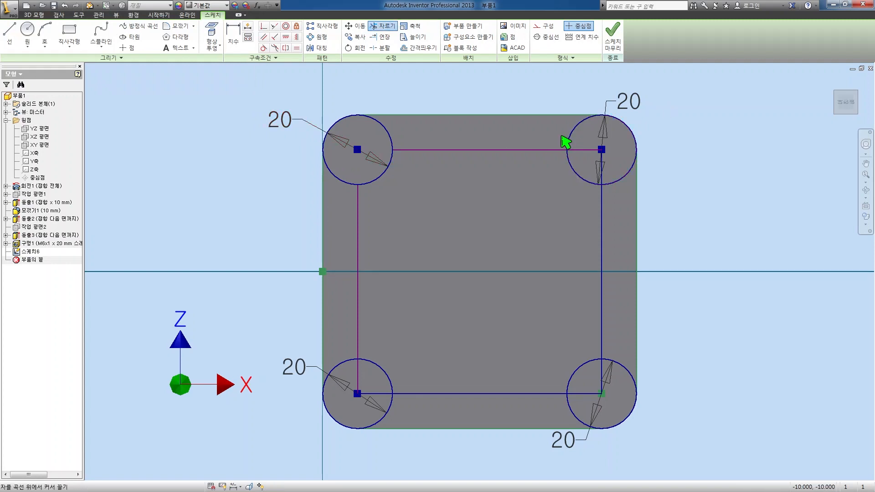
{"action": "left_click", "coordinate": [599, 172]}
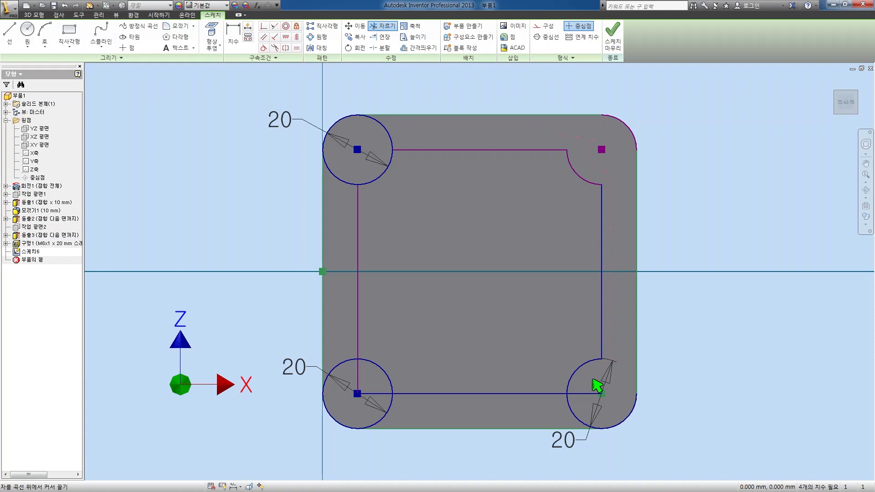
{"action": "left_click", "coordinate": [597, 385]}
{"action": "left_click", "coordinate": [349, 370]}
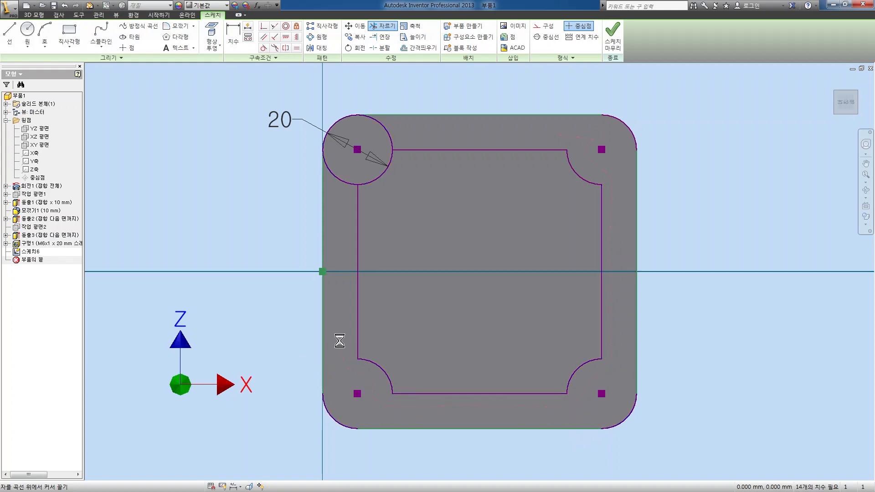
{"action": "left_click", "coordinate": [334, 176]}
{"action": "key", "text": "Escape"}
Step: Delete the upper-left circle's diameter dimension and trim that circle to an inward-curving corner arc like the others
{"action": "left_click", "coordinate": [308, 123]}
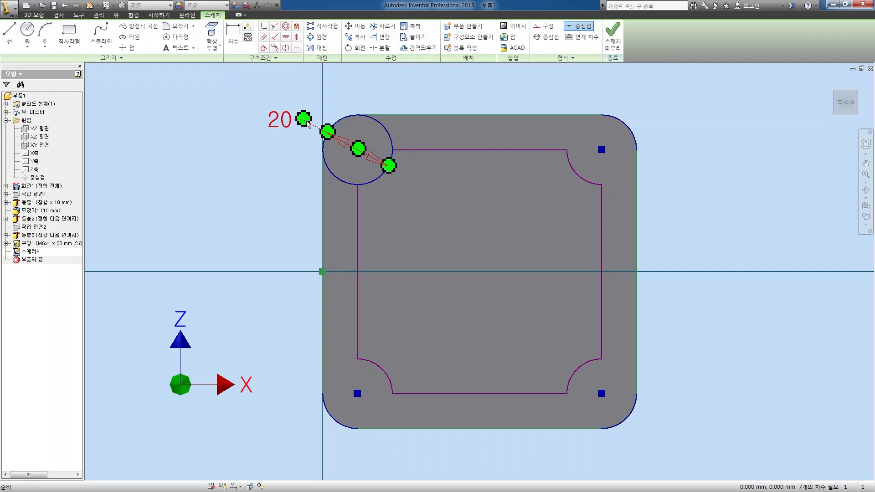
{"action": "key", "text": "Delete"}
{"action": "key", "text": "x"}
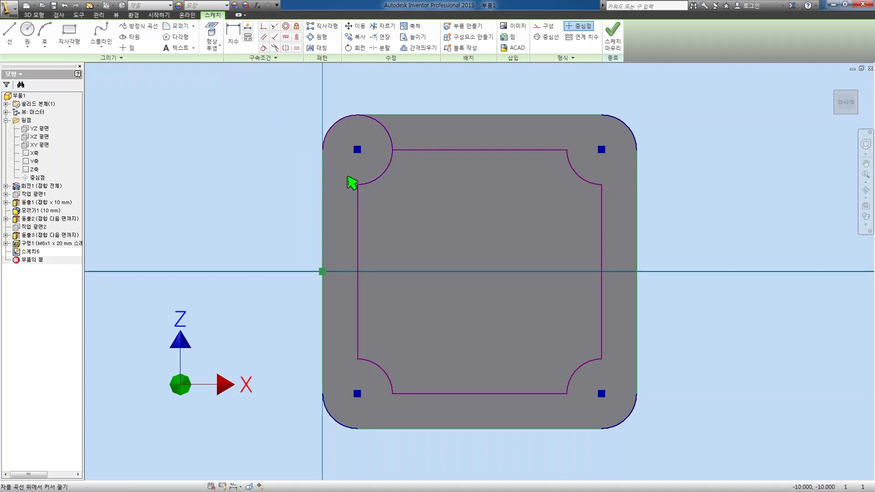
{"action": "left_click", "coordinate": [389, 143]}
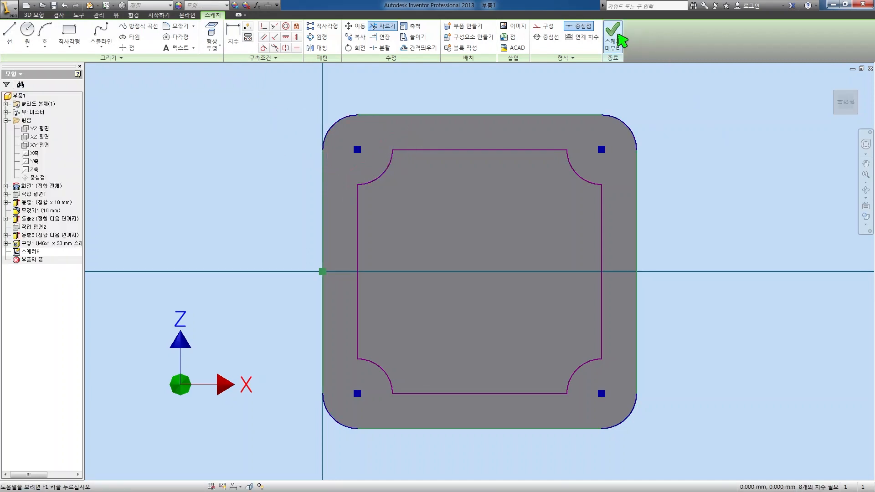
Step: Finish the sketch and extrude the notched profile as a 5 mm deep cut into the base plate's underside
{"action": "left_click", "coordinate": [615, 33]}
{"action": "key", "text": "e"}
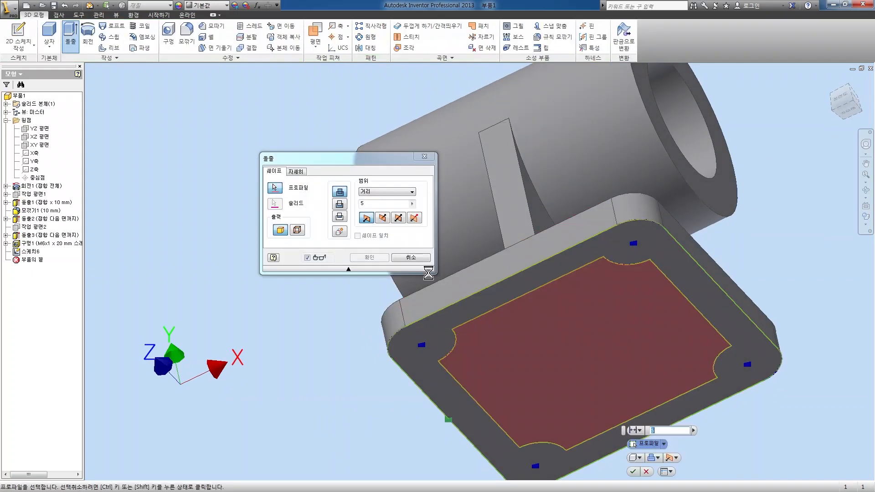
{"action": "left_click", "coordinate": [381, 217]}
{"action": "left_click", "coordinate": [374, 259]}
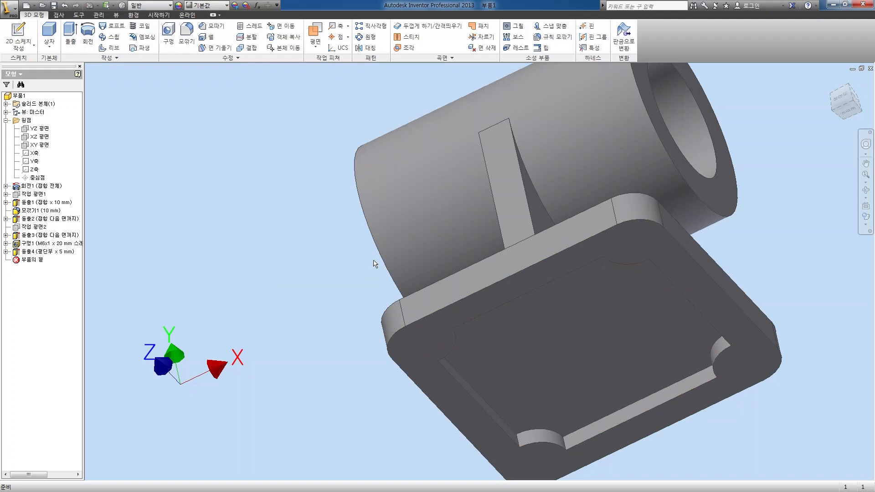
Step: Set up a 3 mm fillet and select the two short depth edges at the first notched corner of the underside pocket
{"action": "left_click", "coordinate": [187, 37]}
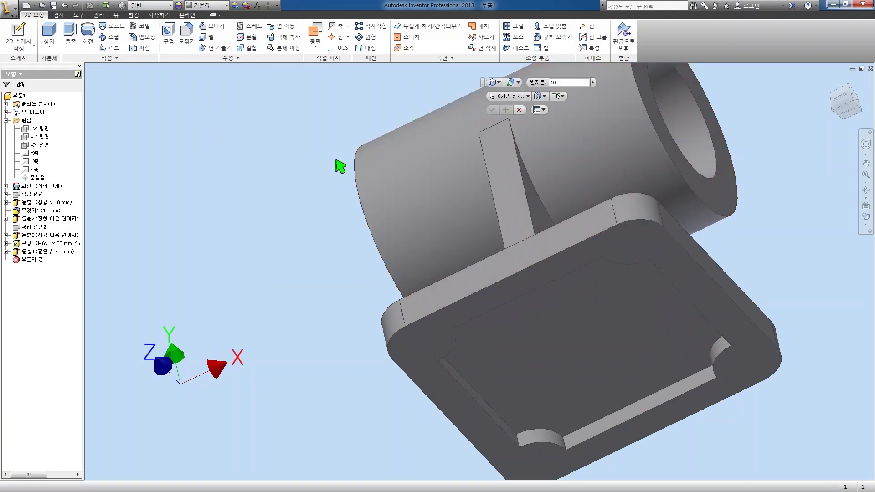
{"action": "type", "text": "3"}
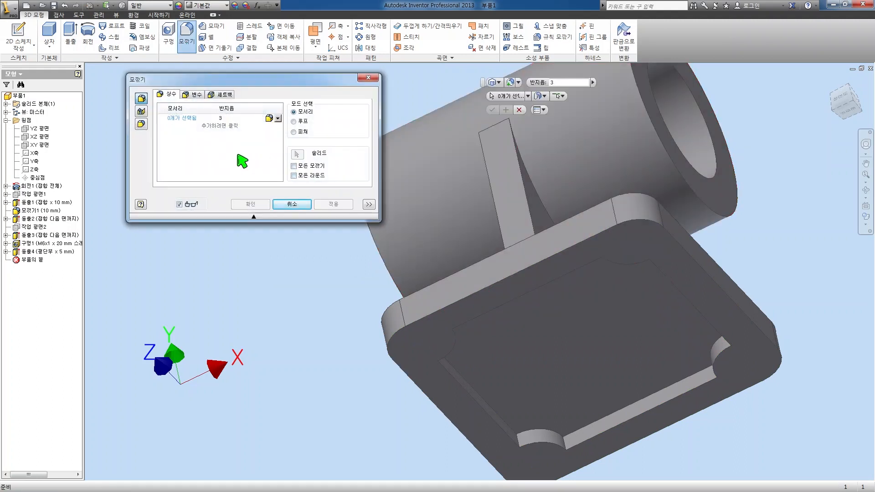
{"action": "key", "text": "F4"}
{"action": "left_click_drag", "start_coordinate": [488, 307], "coordinate": [460, 292]}
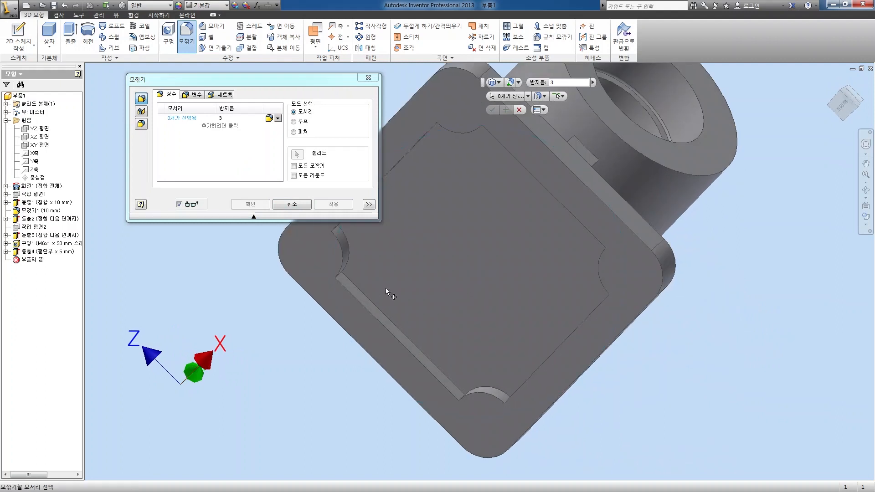
{"action": "left_click", "coordinate": [341, 276]}
{"action": "middle_click_drag", "start_coordinate": [426, 308], "coordinate": [498, 357]}
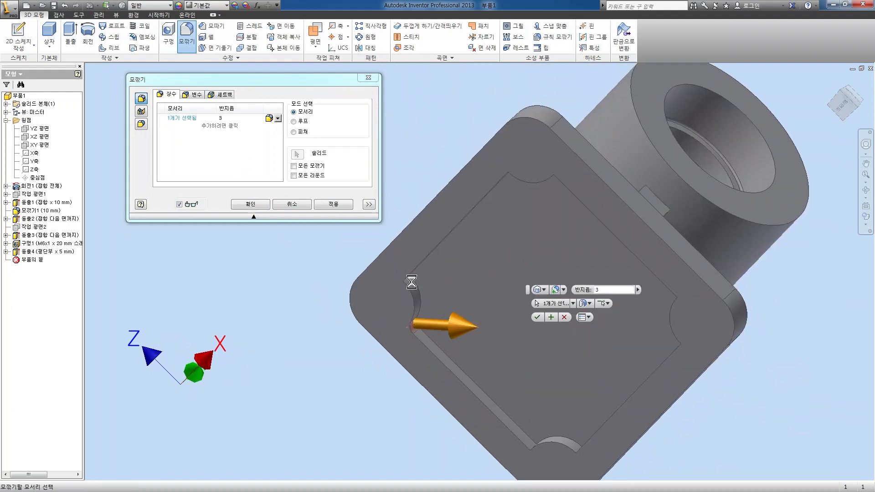
{"action": "scroll", "coordinate": [411, 282], "scroll_direction": "down", "scroll_amount": 3}
{"action": "middle_click_drag", "start_coordinate": [425, 277], "coordinate": [404, 283], "text": "shift"}
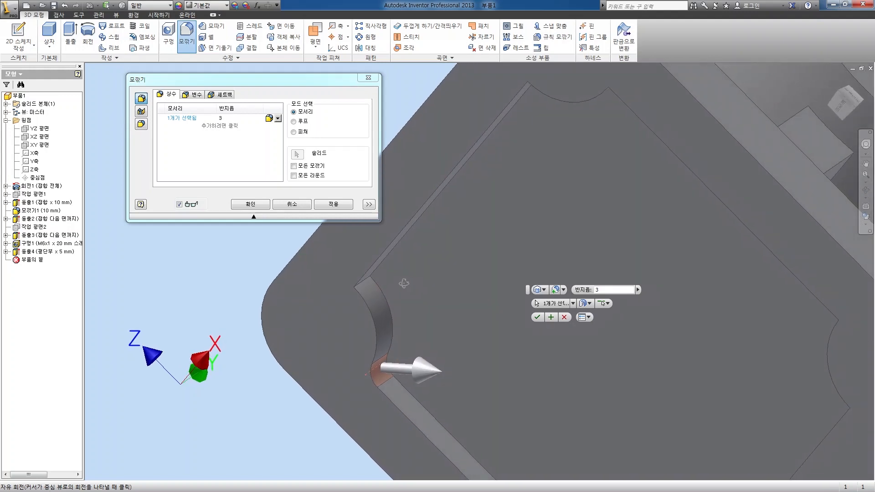
{"action": "left_click", "coordinate": [367, 279]}
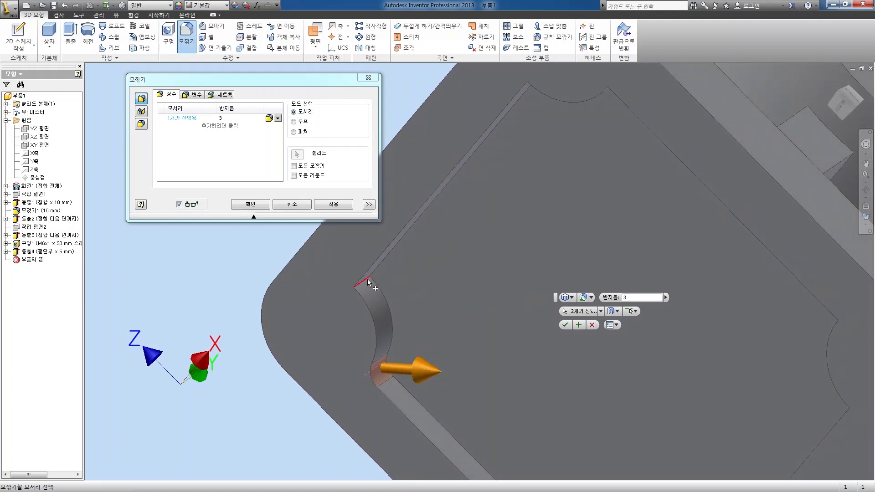
Step: Add the two depth edges at the pocket's second notched corner to the 3 mm fillet
{"action": "scroll", "coordinate": [367, 279], "scroll_direction": "up", "scroll_amount": 3}
{"action": "middle_click_drag", "start_coordinate": [445, 255], "coordinate": [537, 220], "text": "shift"}
{"action": "scroll", "coordinate": [515, 168], "scroll_direction": "down", "scroll_amount": 3}
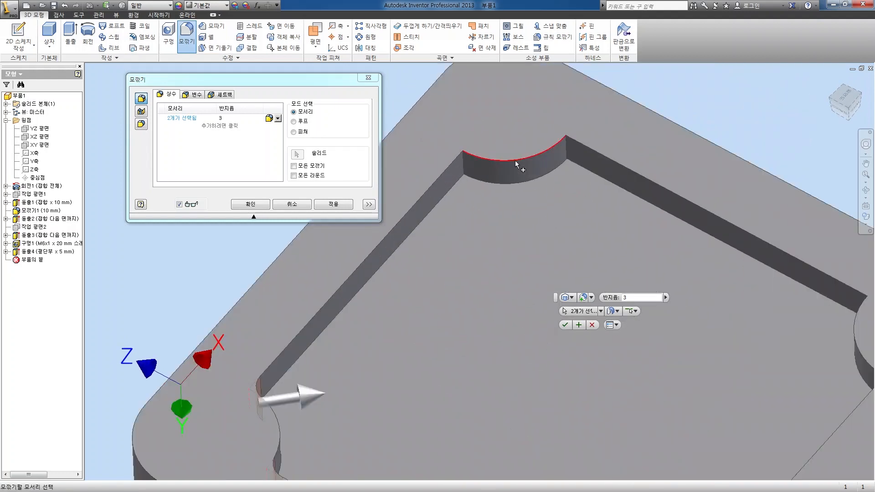
{"action": "scroll", "coordinate": [515, 162], "scroll_direction": "down", "scroll_amount": 2}
{"action": "left_click", "coordinate": [417, 168]}
{"action": "left_click", "coordinate": [611, 137]}
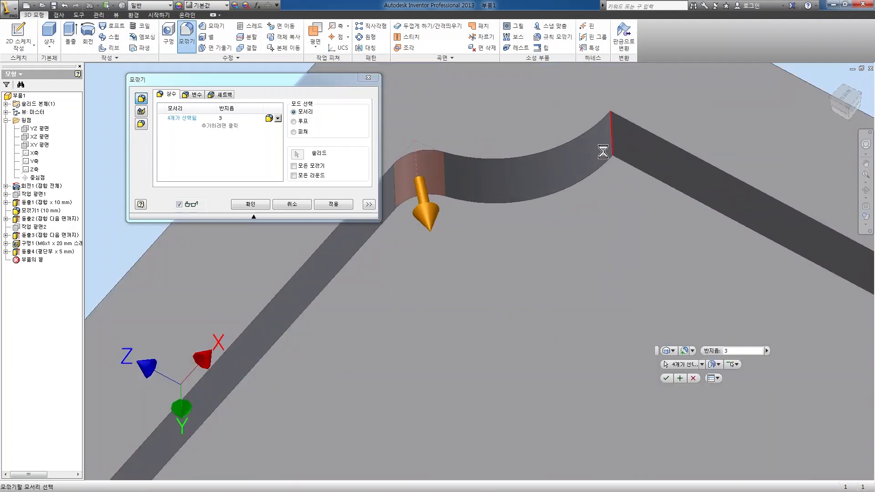
Step: Add the two depth edges at the pocket's third notched corner to the 3 mm fillet
{"action": "scroll", "coordinate": [610, 137], "scroll_direction": "up", "scroll_amount": 4}
{"action": "middle_click_drag", "start_coordinate": [610, 146], "coordinate": [640, 247], "text": "shift"}
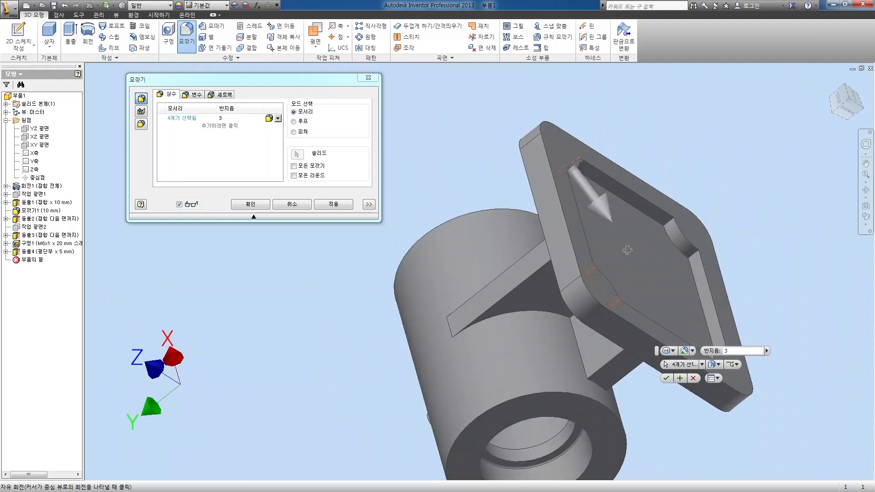
{"action": "scroll", "coordinate": [682, 231], "scroll_direction": "down", "scroll_amount": 4}
{"action": "left_click", "coordinate": [633, 197]}
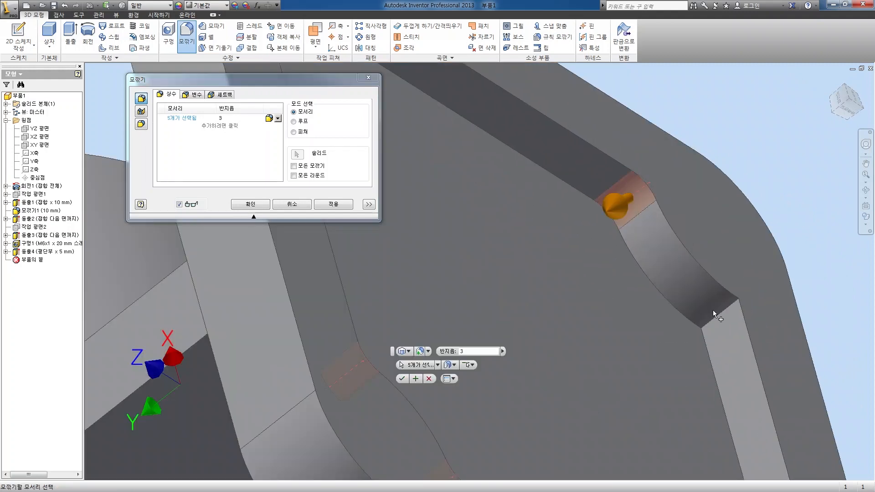
{"action": "left_click", "coordinate": [719, 316]}
Step: Add the last notched corner's two depth edges and create the 3 mm fillet
{"action": "scroll", "coordinate": [665, 261], "scroll_direction": "up", "scroll_amount": 4}
{"action": "middle_click_drag", "start_coordinate": [608, 287], "coordinate": [619, 324], "text": "shift"}
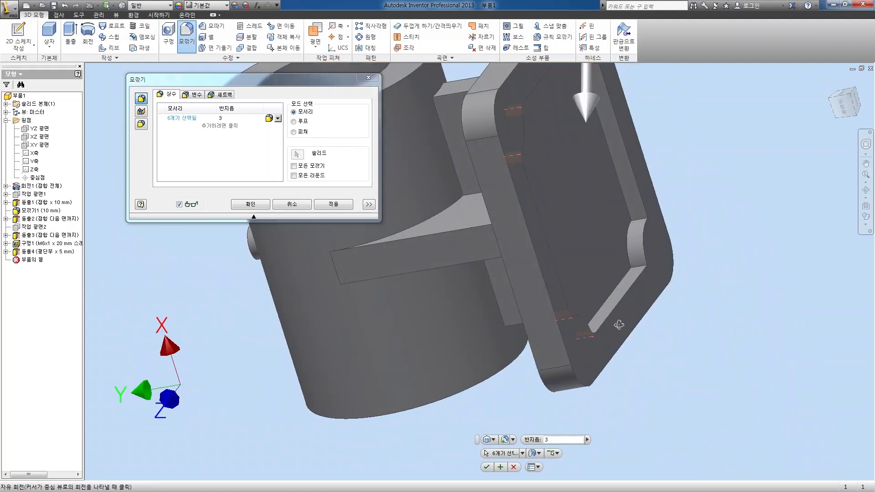
{"action": "scroll", "coordinate": [693, 226], "scroll_direction": "down", "scroll_amount": 5}
{"action": "left_click", "coordinate": [515, 212]}
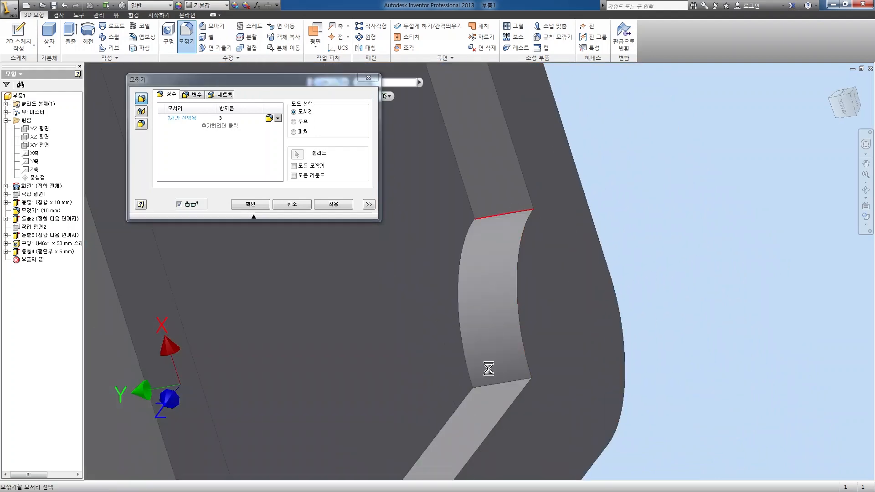
{"action": "left_click", "coordinate": [494, 384]}
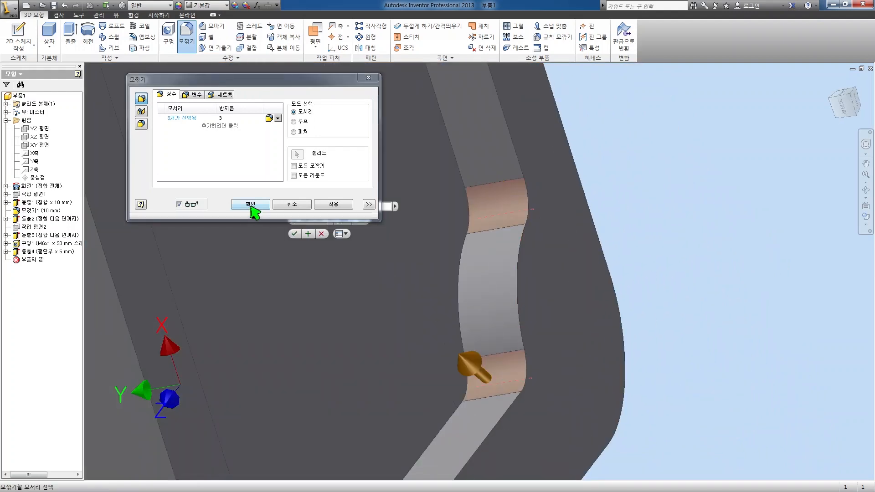
{"action": "left_click", "coordinate": [250, 204]}
Step: Start a sketch on the hollow cylinder's ring-shaped end face
{"action": "scroll", "coordinate": [646, 240], "scroll_direction": "up", "scroll_amount": 2}
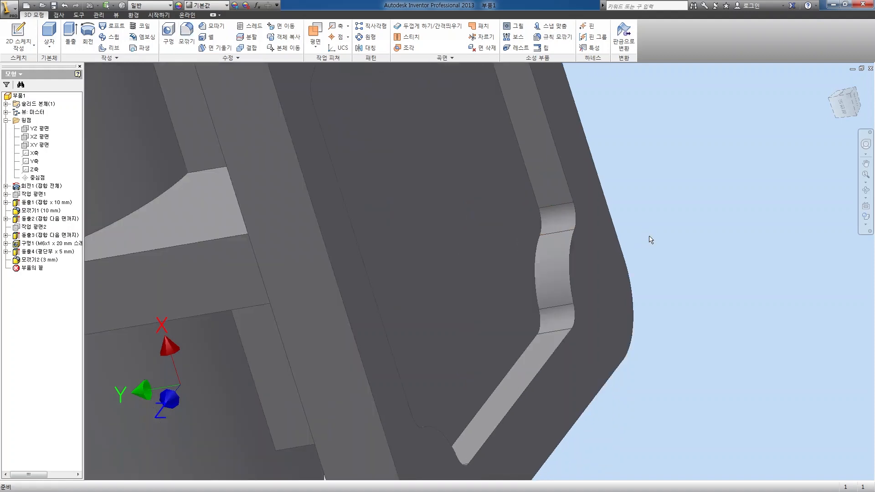
{"action": "scroll", "coordinate": [650, 240], "scroll_direction": "up", "scroll_amount": 2}
{"action": "middle_click_drag", "start_coordinate": [563, 247], "coordinate": [540, 307], "text": "shift"}
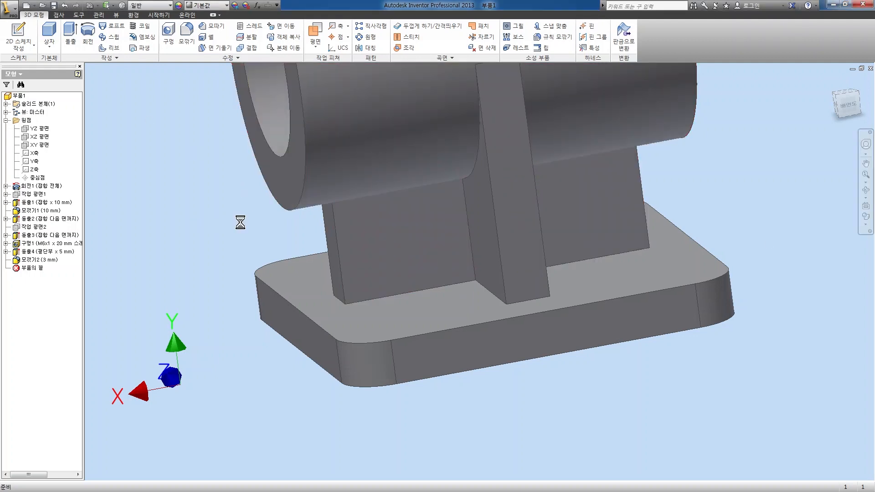
{"action": "scroll", "coordinate": [241, 221], "scroll_direction": "up", "scroll_amount": 3}
{"action": "middle_click_drag", "start_coordinate": [243, 220], "coordinate": [406, 334]}
{"action": "left_click", "coordinate": [19, 38]}
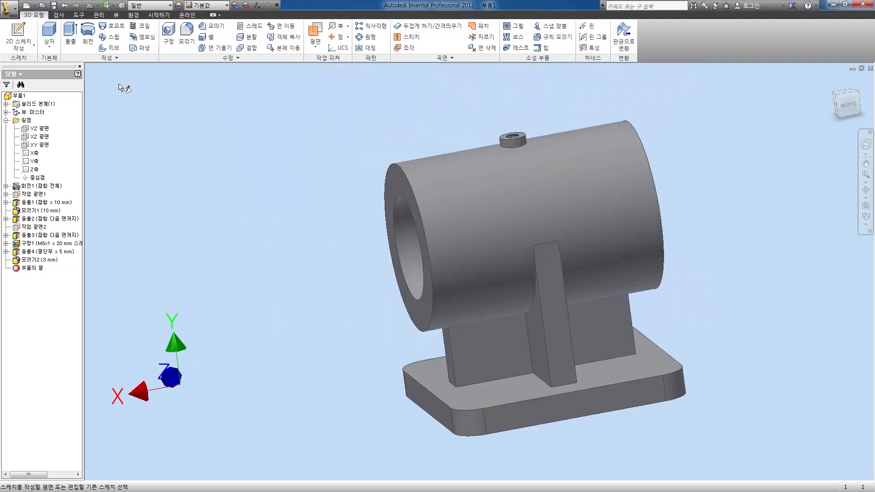
{"action": "left_click", "coordinate": [396, 190]}
Step: Draw a 50 mm circle concentric with the bore, place a point at its top quadrant, and finish the sketch
{"action": "key", "text": "c"}
{"action": "left_click", "coordinate": [479, 272]}
{"action": "key", "text": "Return"}
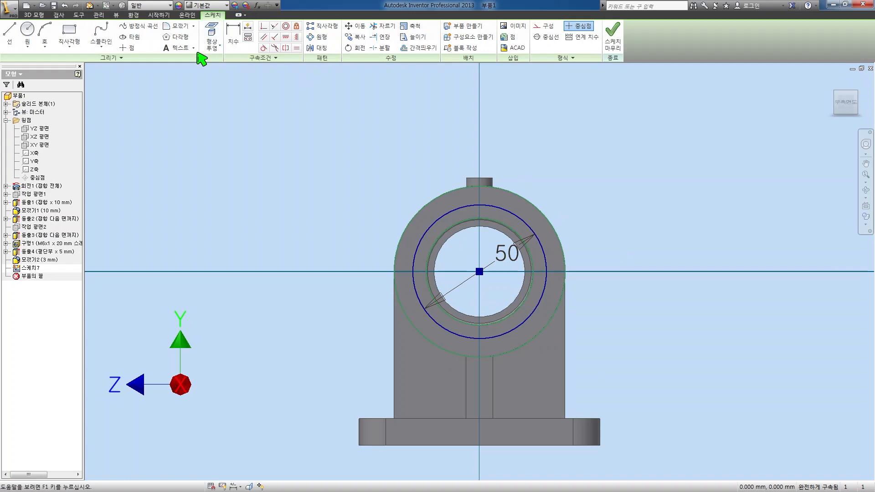
{"action": "left_click", "coordinate": [131, 48]}
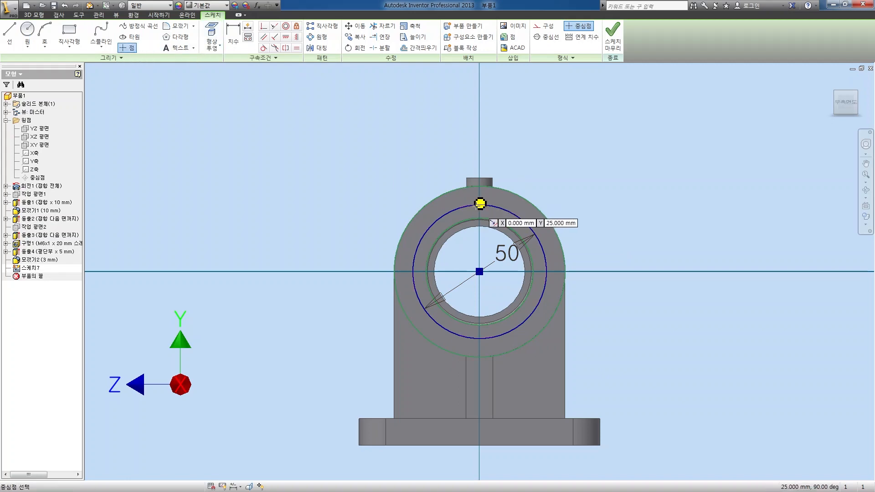
{"action": "left_click", "coordinate": [612, 34]}
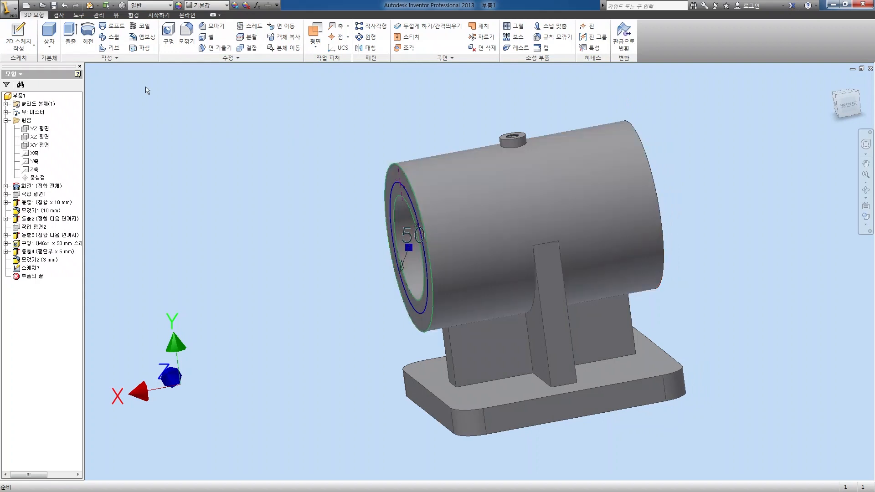
Step: Cut an M4x0.7 tapped hole at the sketched point on the cylinder's end face, with 9 mm drill depth and 7 mm thread depth
{"action": "left_click", "coordinate": [166, 41]}
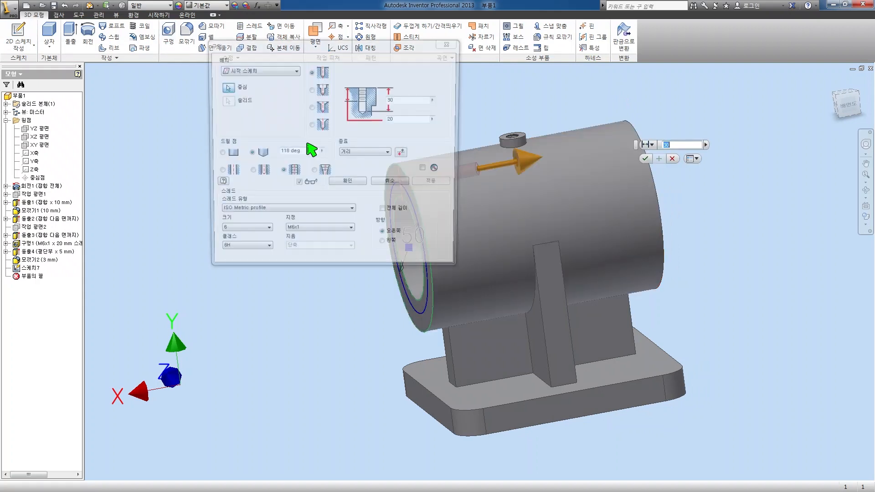
{"action": "left_click", "coordinate": [407, 118]}
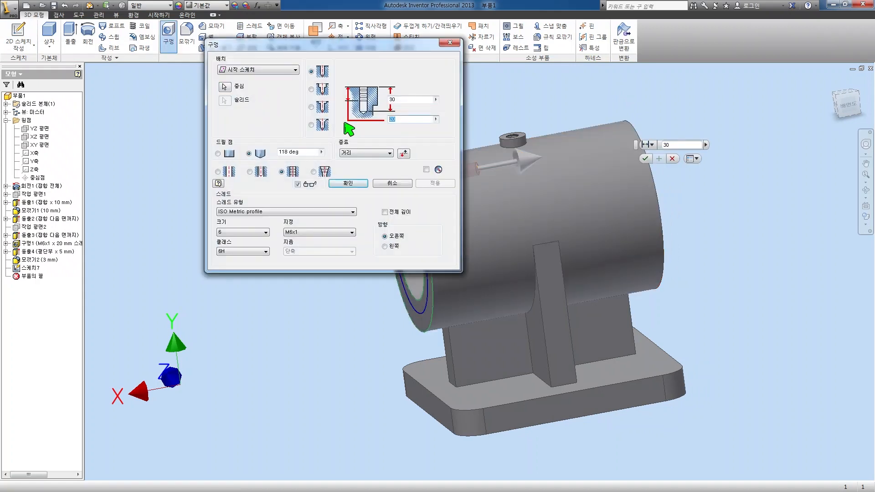
{"action": "type", "text": "7"}
{"action": "key", "text": "Tab"}
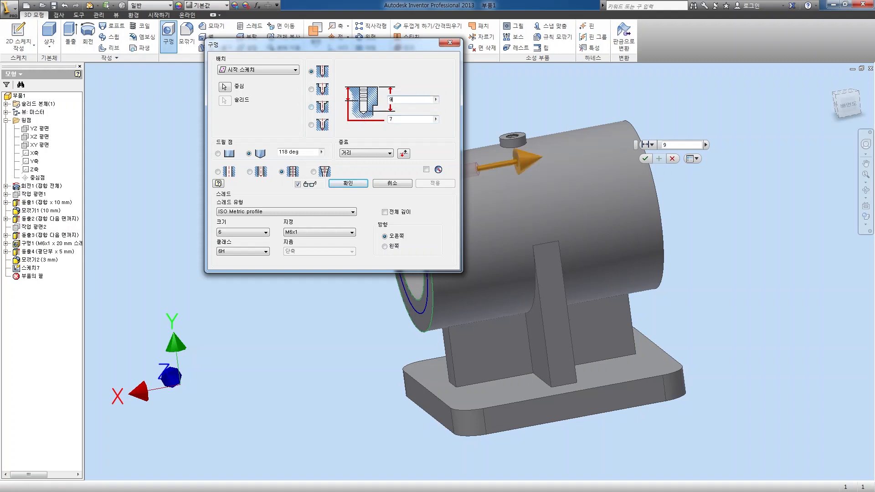
{"action": "left_click", "coordinate": [265, 233]}
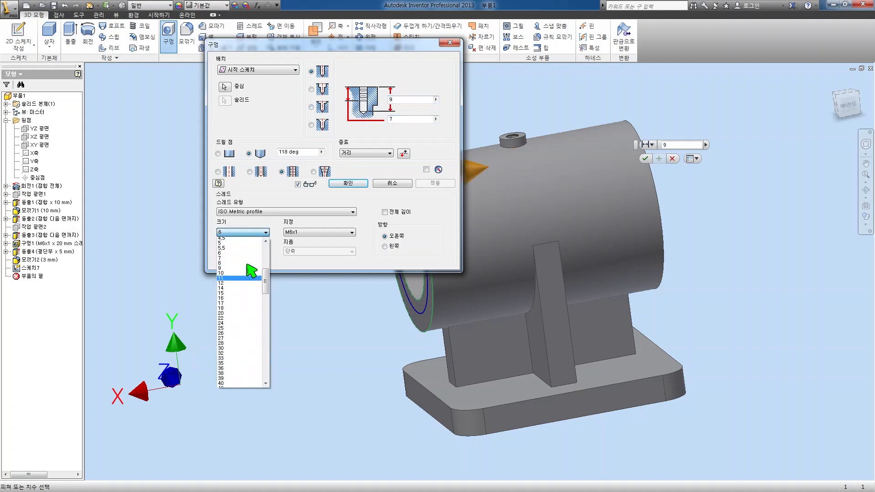
{"action": "scroll", "coordinate": [237, 254], "scroll_direction": "up", "scroll_amount": 1}
{"action": "left_click", "coordinate": [231, 248]}
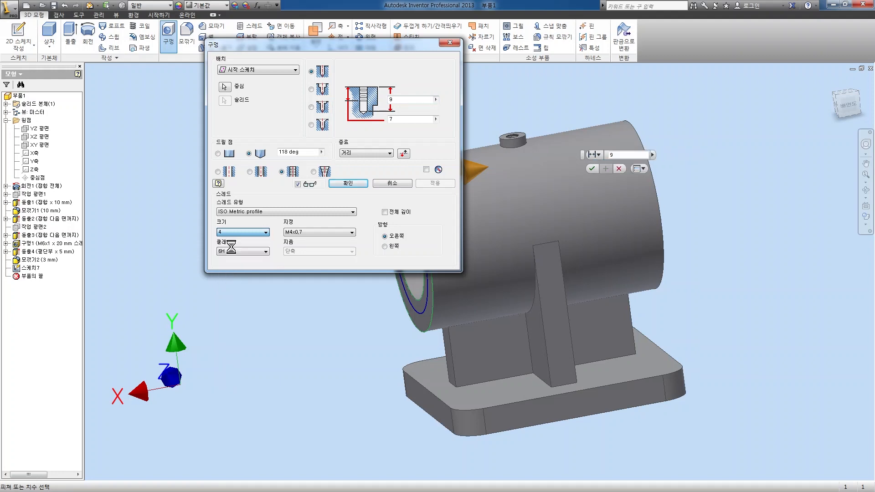
{"action": "left_click", "coordinate": [349, 184]}
Step: Pattern the M4 hole circularly around the bore axis with 4 occurrences over 360 degrees
{"action": "middle_click_drag", "start_coordinate": [370, 145], "coordinate": [410, 149], "text": "shift"}
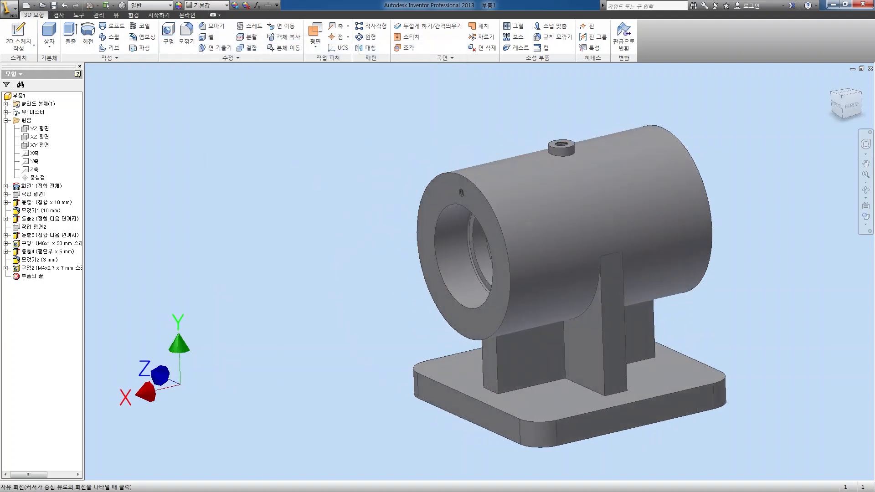
{"action": "left_click", "coordinate": [370, 37]}
{"action": "scroll", "coordinate": [474, 180], "scroll_direction": "up", "scroll_amount": 3}
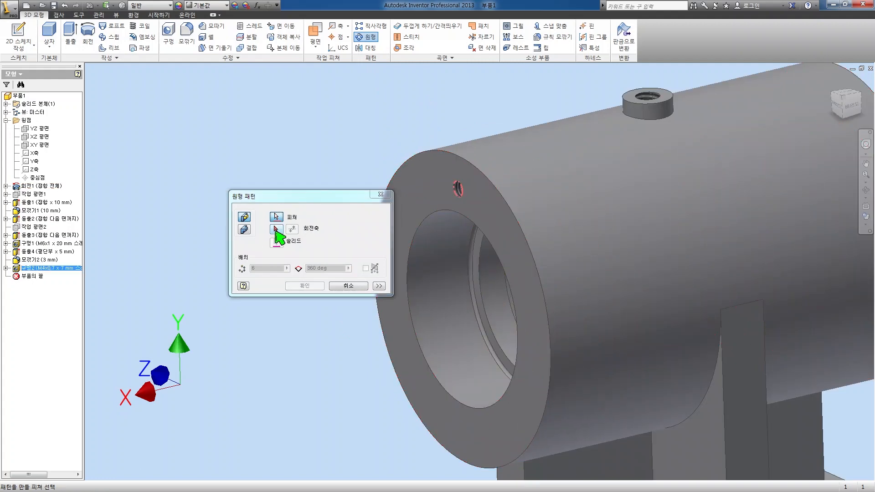
{"action": "left_click", "coordinate": [276, 229]}
{"action": "left_click", "coordinate": [456, 306]}
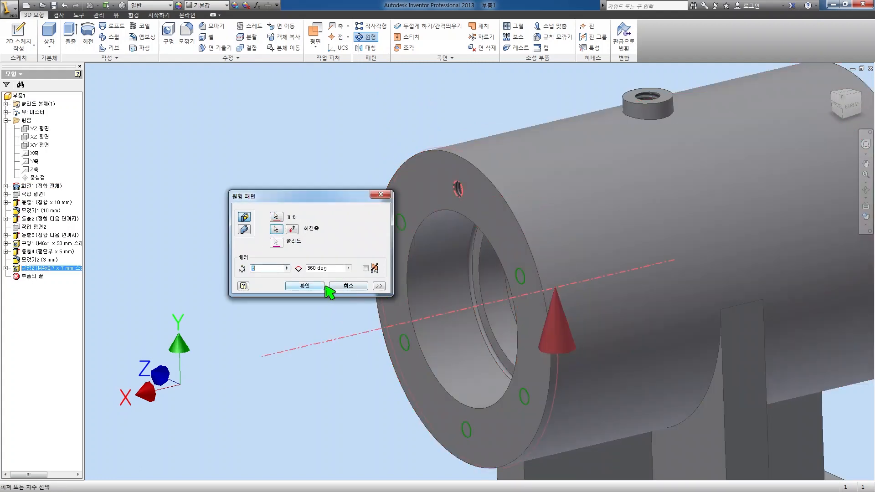
{"action": "left_click", "coordinate": [320, 285]}
{"action": "left_click", "coordinate": [376, 47]}
{"action": "left_click", "coordinate": [393, 277]}
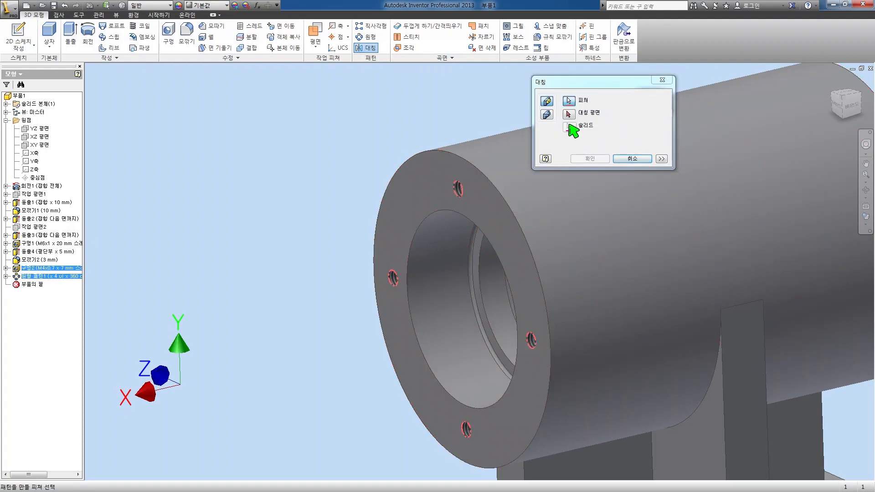
{"action": "left_click", "coordinate": [570, 115]}
{"action": "scroll", "coordinate": [480, 176], "scroll_direction": "down", "scroll_amount": 3}
{"action": "middle_click_drag", "start_coordinate": [453, 201], "coordinate": [310, 246]}
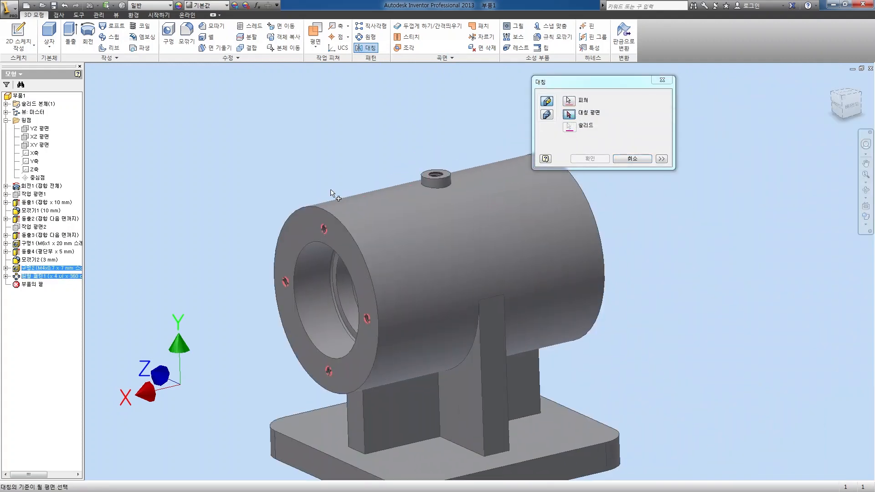
{"action": "key", "text": "Escape"}
Step: Create a work plane midway between the cylinder's two end faces
{"action": "left_click", "coordinate": [315, 43]}
{"action": "left_click", "coordinate": [340, 121]}
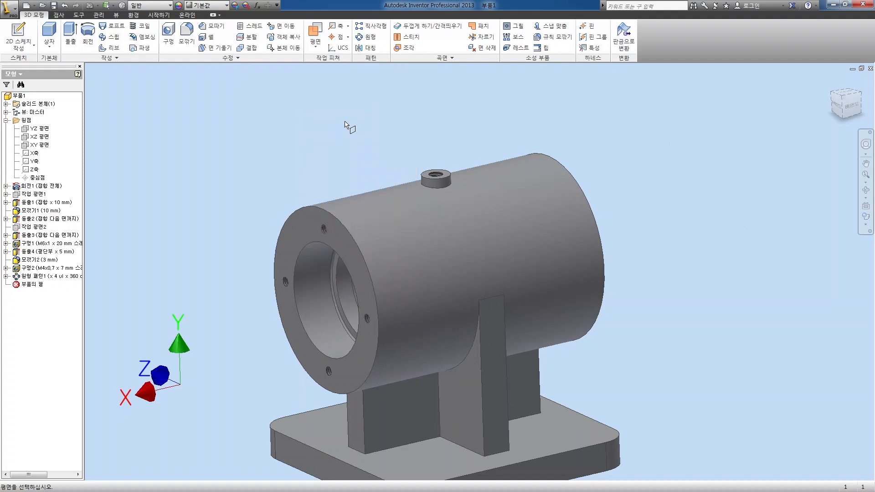
{"action": "left_click_drag", "start_coordinate": [576, 262], "coordinate": [501, 214]}
{"action": "key", "text": "Escape"}
{"action": "left_click", "coordinate": [490, 189]}
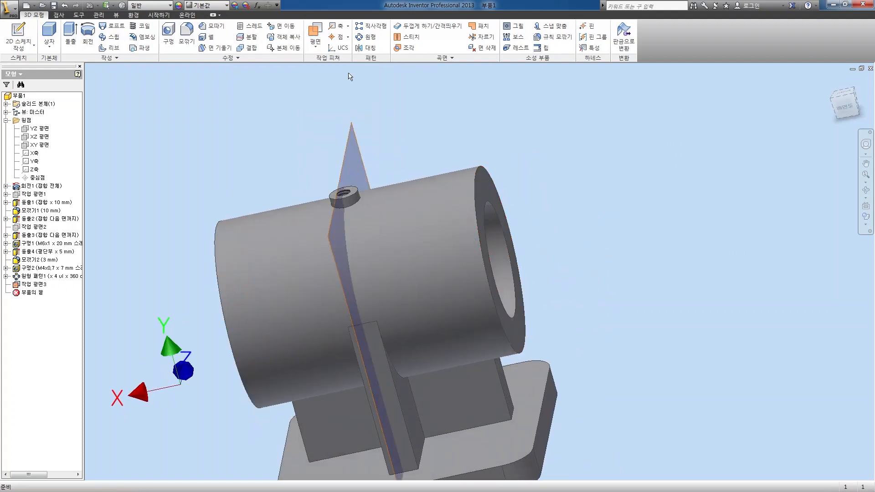
Step: Mirror the M4 hole and its circular pattern across the mid-plane to the opposite end face, and hide the work plane
{"action": "left_click", "coordinate": [368, 39]}
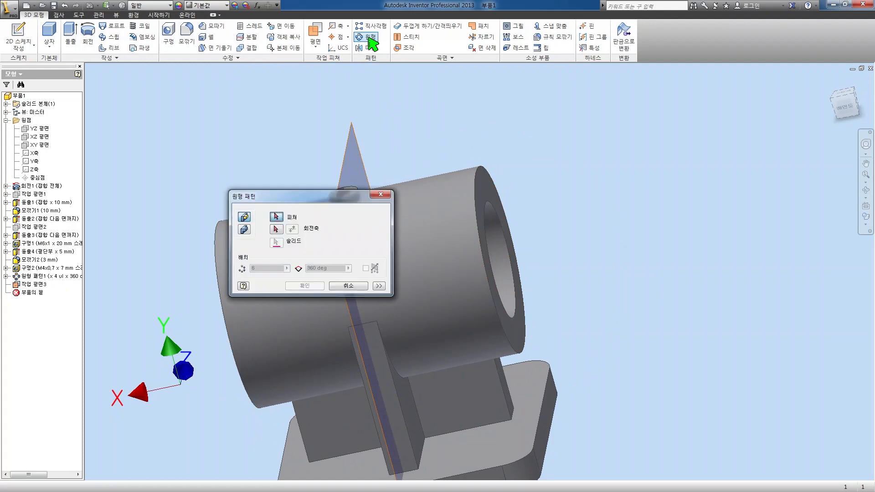
{"action": "left_click", "coordinate": [369, 47]}
{"action": "left_click", "coordinate": [45, 276]}
{"action": "left_click", "coordinate": [46, 268]}
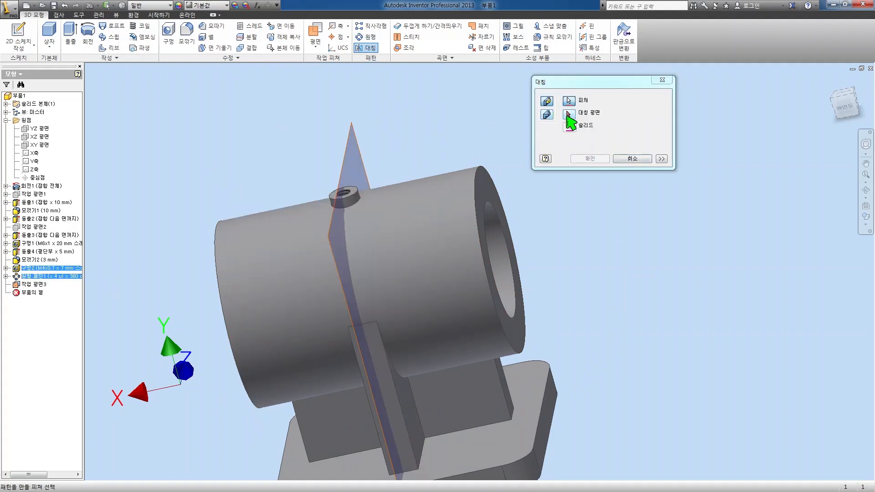
{"action": "left_click", "coordinate": [356, 147]}
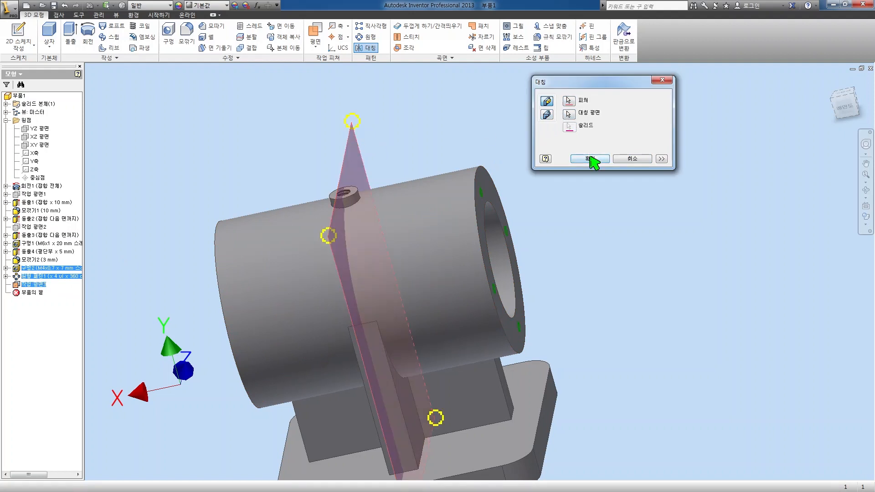
{"action": "left_click", "coordinate": [590, 159]}
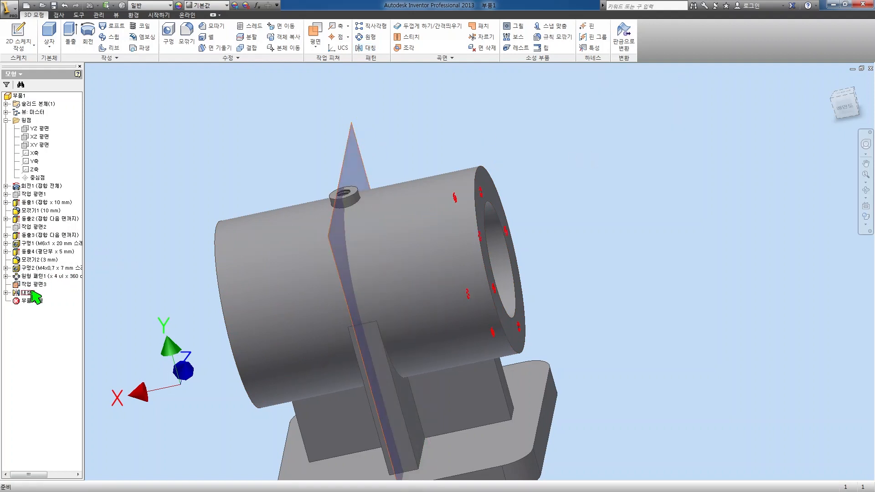
{"action": "right_click", "coordinate": [36, 285]}
{"action": "key", "text": "v"}
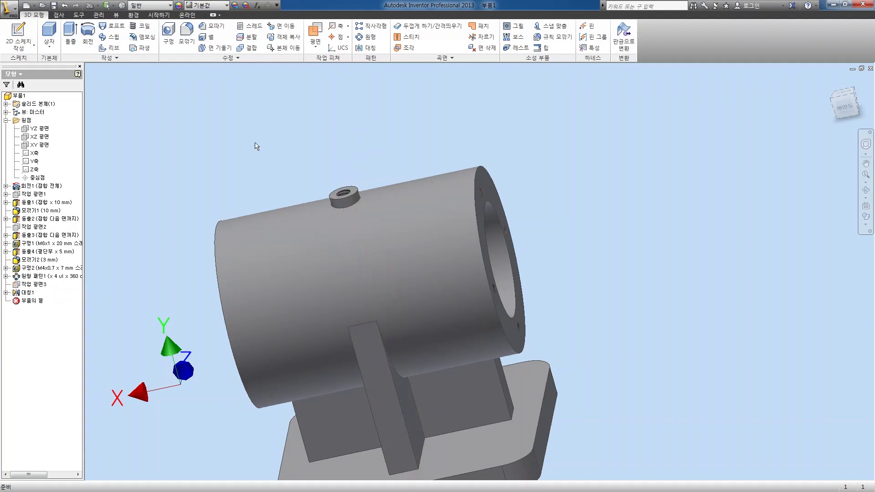
Step: Start a 3 mm fillet on the two outer upright edges of one side rib and of one end rib
{"action": "scroll", "coordinate": [634, 214], "scroll_direction": "down", "scroll_amount": 3}
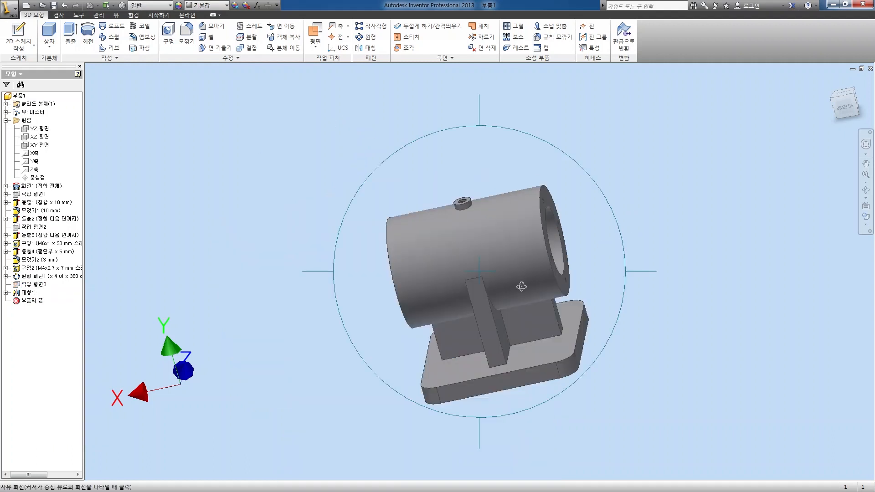
{"action": "middle_click_drag", "start_coordinate": [520, 285], "coordinate": [549, 279], "text": "shift"}
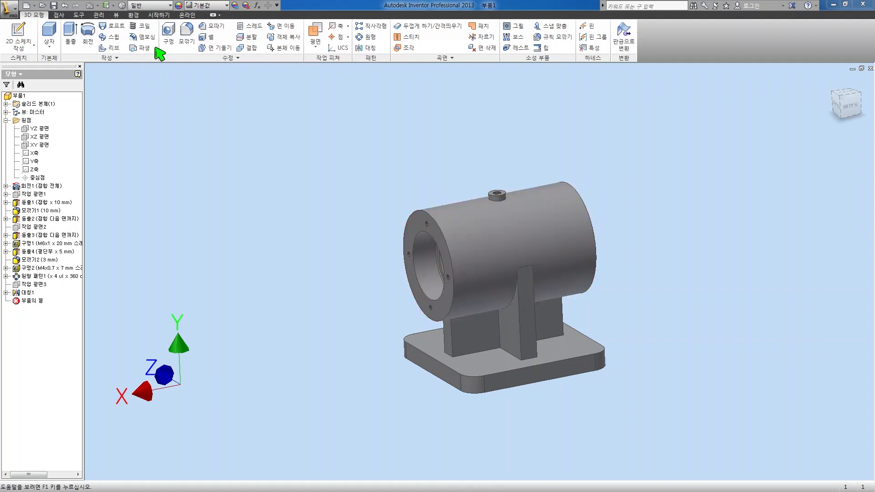
{"action": "left_click", "coordinate": [186, 36]}
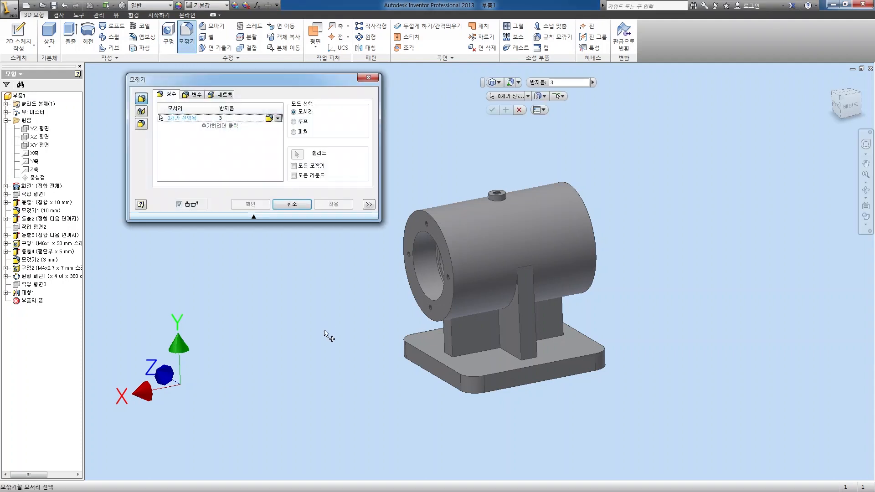
{"action": "scroll", "coordinate": [521, 358], "scroll_direction": "up", "scroll_amount": 2}
{"action": "left_click", "coordinate": [520, 341]}
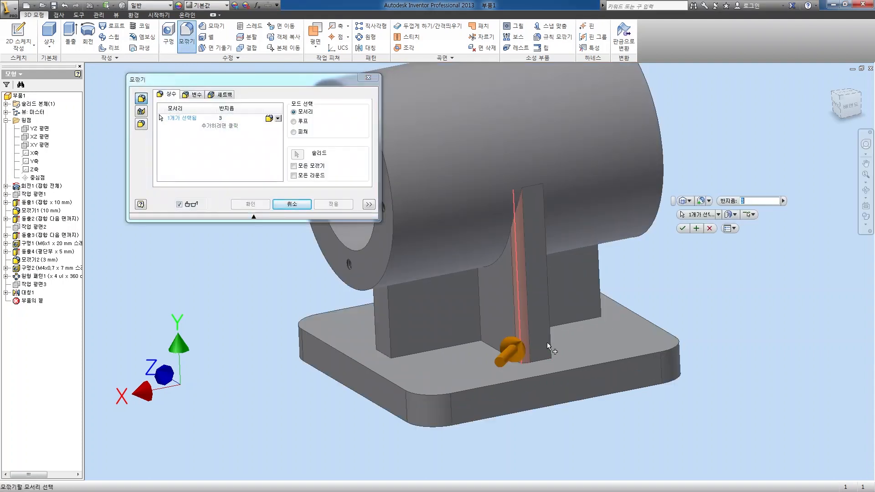
{"action": "left_click", "coordinate": [550, 343]}
{"action": "left_click", "coordinate": [390, 327]}
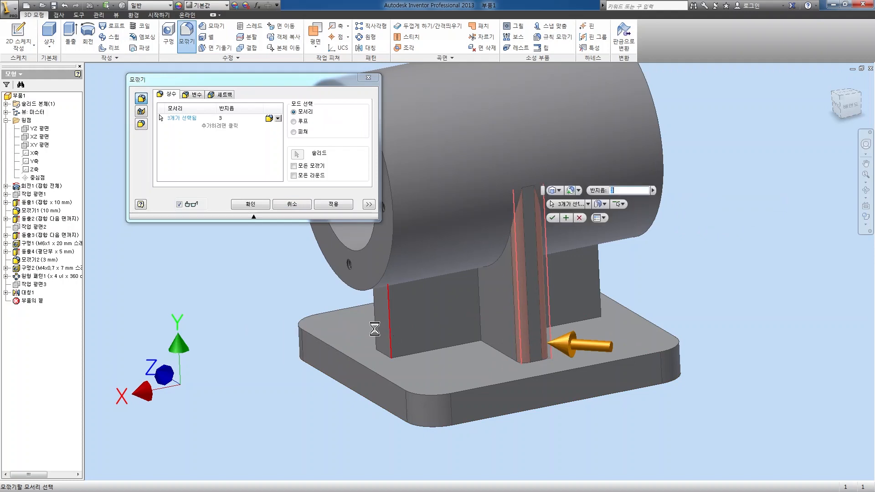
{"action": "left_click", "coordinate": [375, 323]}
Step: Add the outer edge pairs of the two remaining ribs to the 3 mm fillet
{"action": "middle_click_drag", "start_coordinate": [453, 293], "coordinate": [383, 323], "text": "shift"}
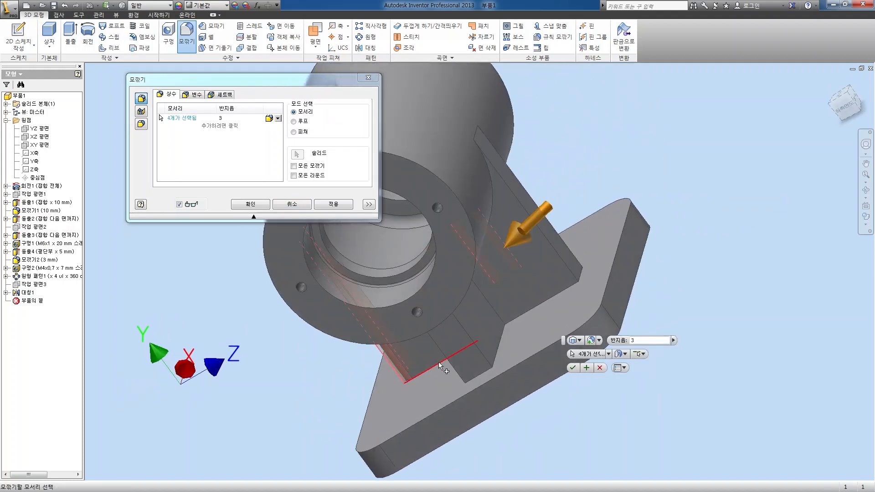
{"action": "left_click", "coordinate": [472, 341]}
{"action": "left_click", "coordinate": [474, 343]}
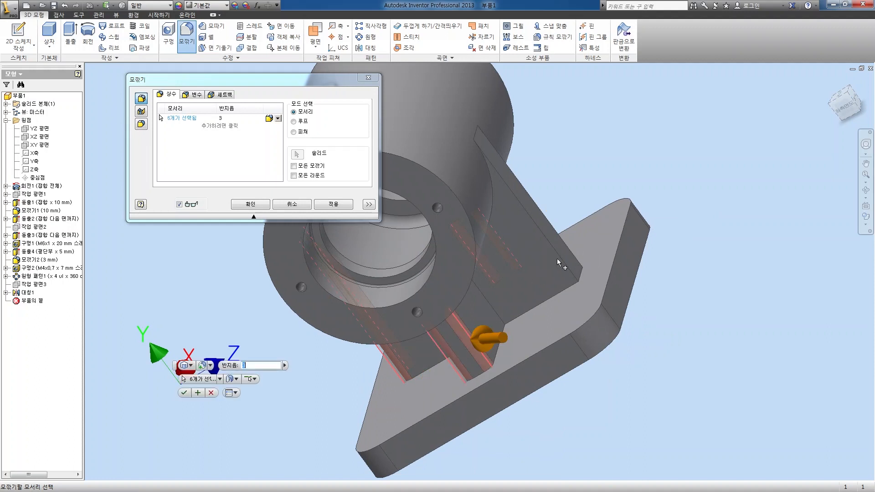
{"action": "left_click", "coordinate": [562, 238]}
{"action": "left_click", "coordinate": [522, 269]}
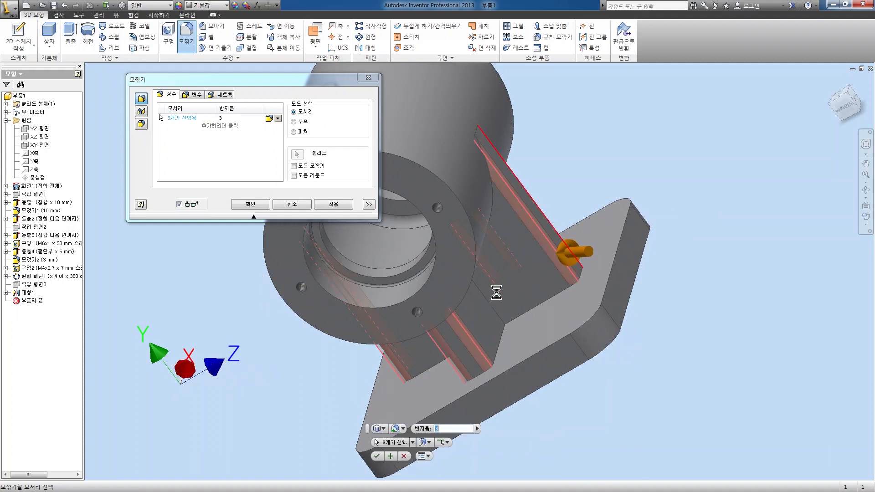
Step: Add the four inner corner edges where the ribs meet and create the 3 mm fillet
{"action": "left_click", "coordinate": [493, 308]}
{"action": "left_click_drag", "start_coordinate": [469, 308], "coordinate": [488, 311]}
{"action": "left_click", "coordinate": [473, 328]}
{"action": "left_click", "coordinate": [495, 314]}
{"action": "left_click", "coordinate": [486, 310]}
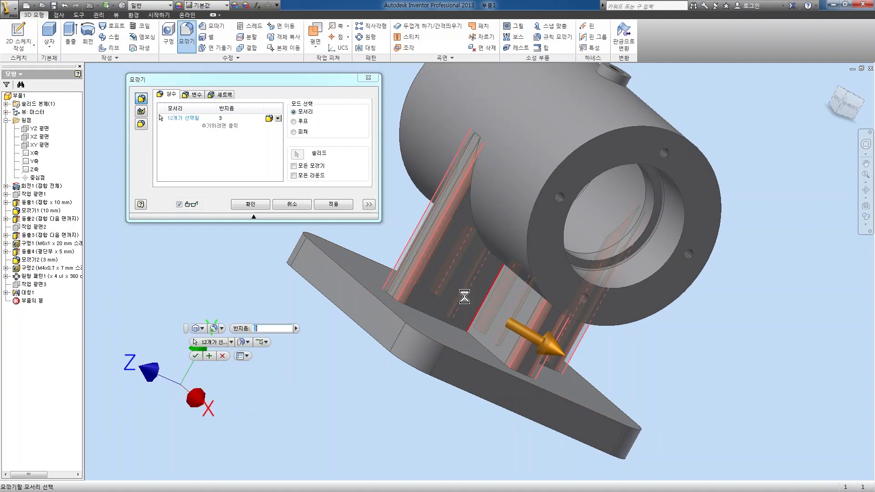
{"action": "left_click", "coordinate": [252, 204]}
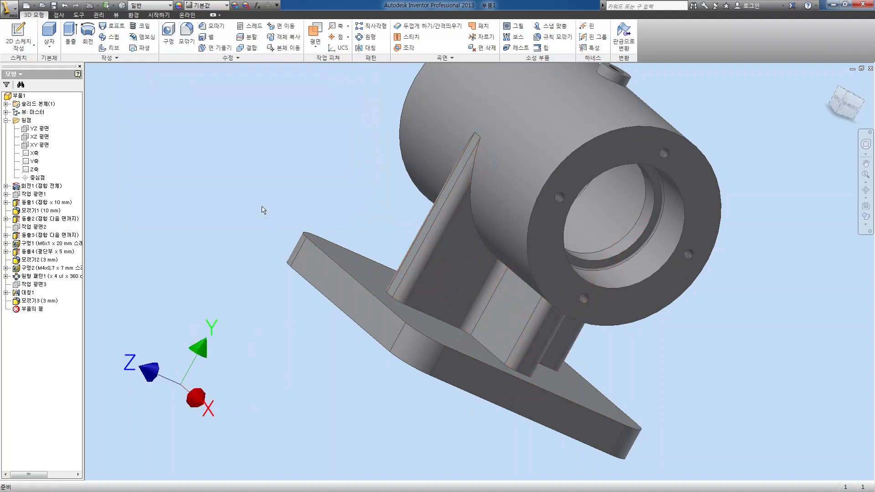
Step: Fillet the edge loop where the ribs meet the base plate with a 3 mm radius
{"action": "left_click", "coordinate": [186, 34]}
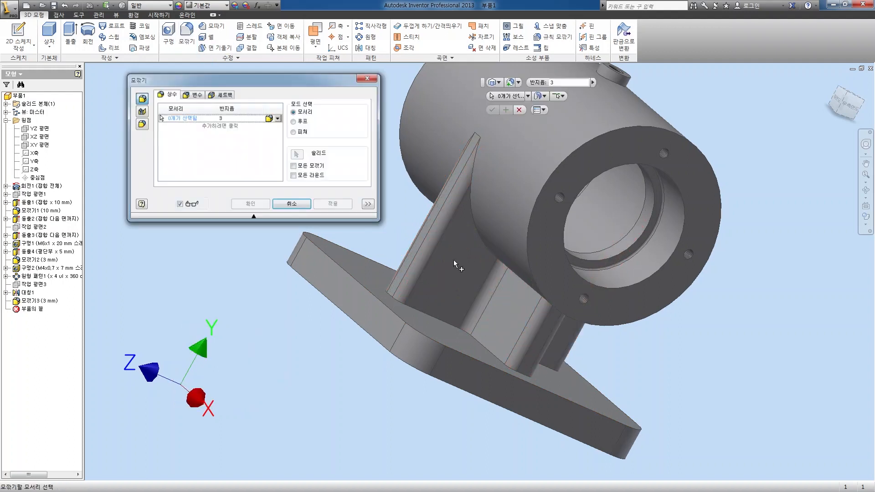
{"action": "left_click", "coordinate": [438, 321]}
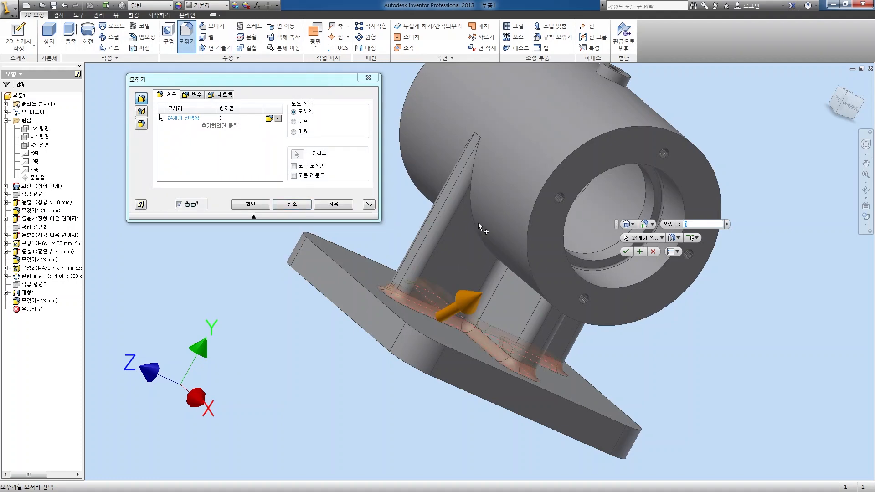
{"action": "left_click", "coordinate": [250, 204]}
Step: Create a sketch on the base plate's upper face with its projected corner centre points, and finish it
{"action": "middle_click_drag", "start_coordinate": [430, 306], "coordinate": [425, 315], "text": "shift"}
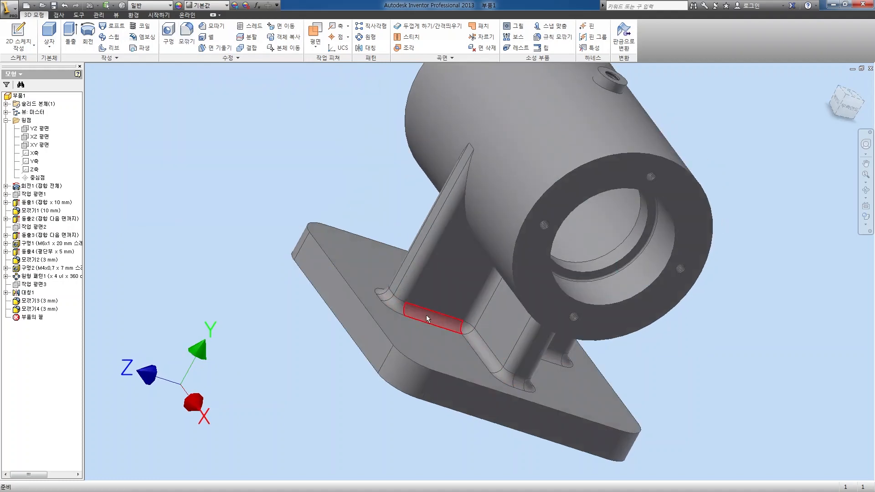
{"action": "key", "text": "s"}
{"action": "left_click", "coordinate": [428, 348]}
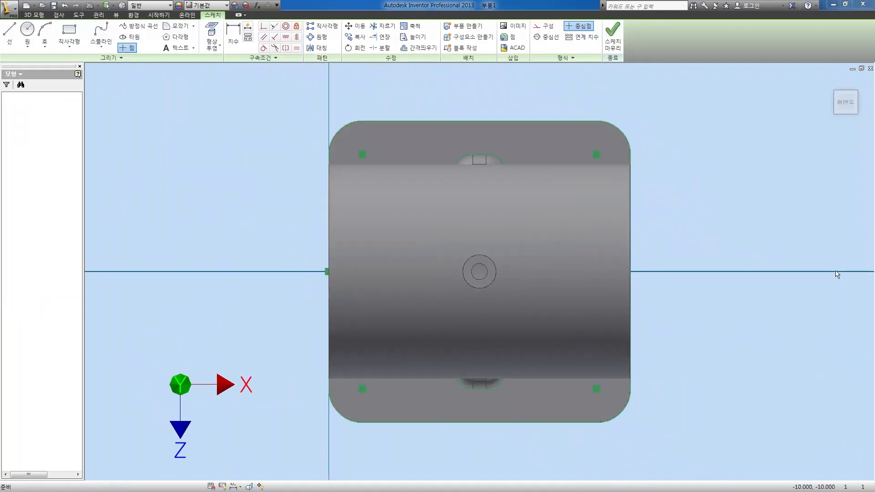
{"action": "left_click", "coordinate": [612, 35]}
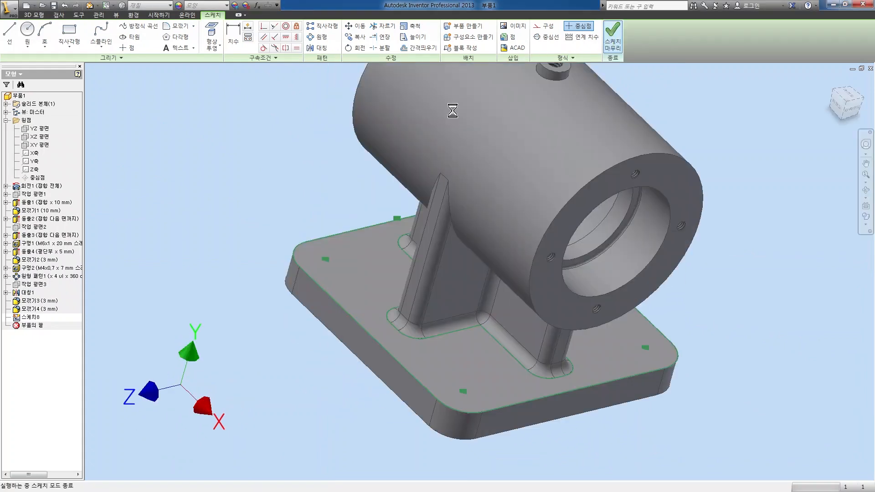
Step: Create plain 9 mm diameter through-all holes at the four corner centre points sketched on the base plate
{"action": "left_click", "coordinate": [170, 37]}
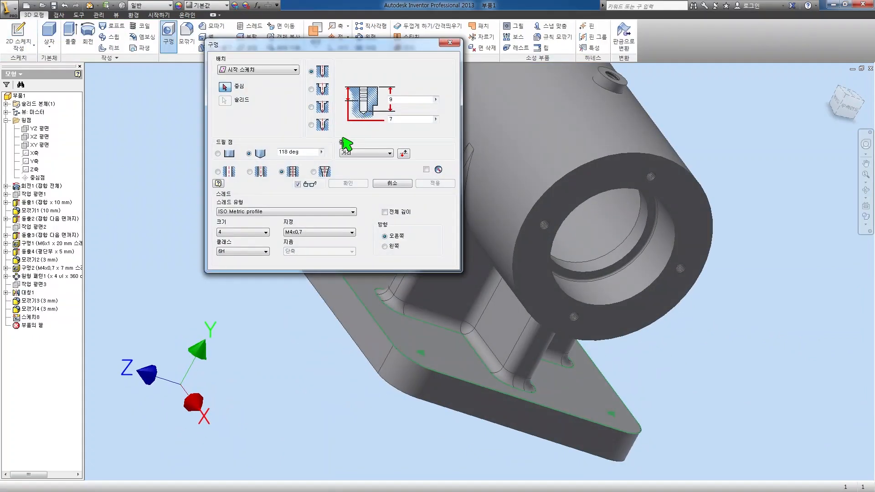
{"action": "left_click", "coordinate": [226, 173]}
{"action": "left_click", "coordinate": [365, 153]}
{"action": "left_click", "coordinate": [364, 166]}
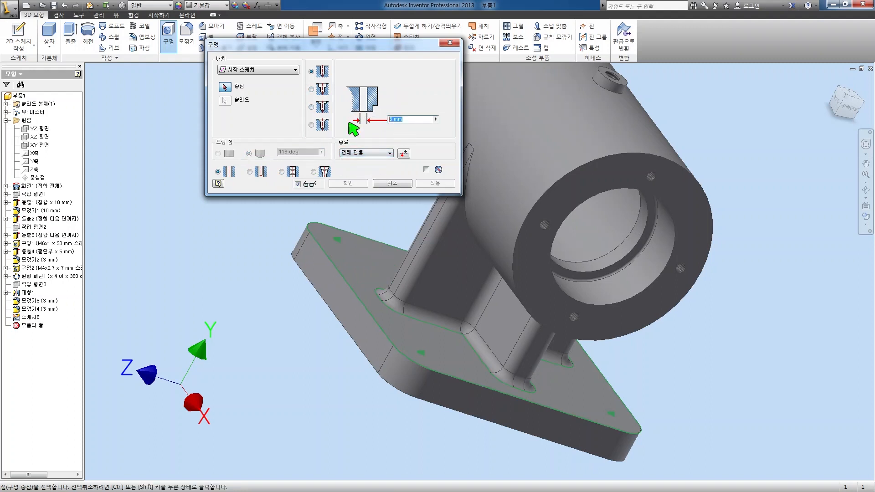
{"action": "left_click", "coordinate": [338, 240]}
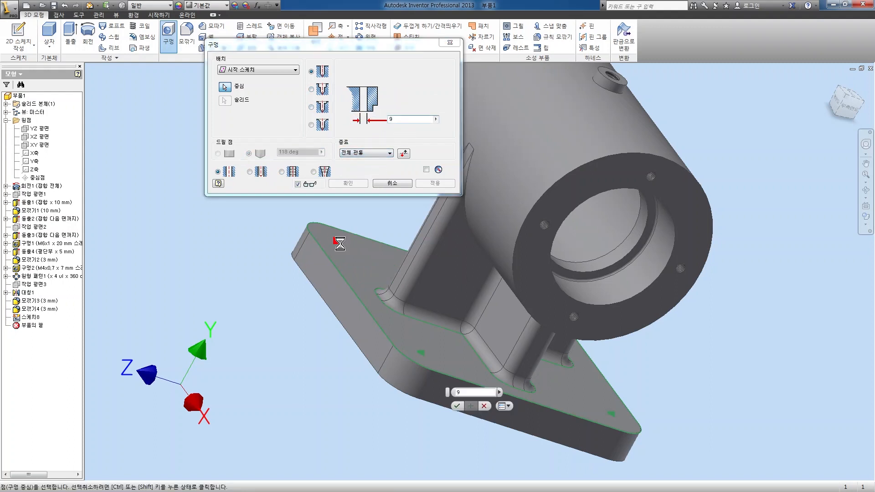
{"action": "type", "text": "9"}
{"action": "left_click", "coordinate": [420, 356]}
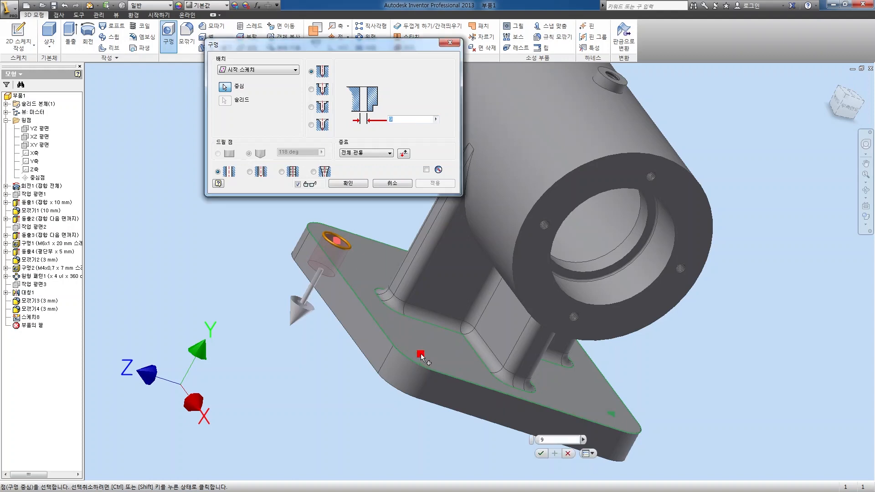
{"action": "left_click", "coordinate": [611, 415]}
{"action": "key", "text": "F4"}
{"action": "left_click_drag", "start_coordinate": [537, 313], "coordinate": [463, 314]}
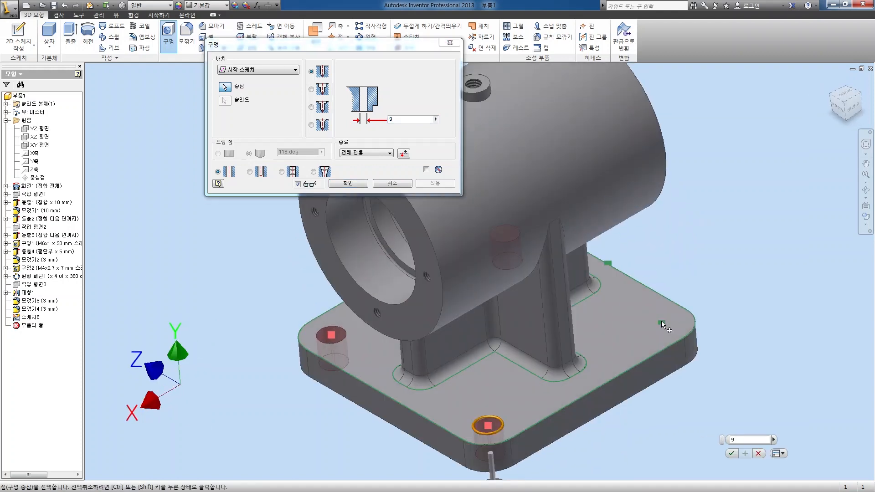
{"action": "left_click", "coordinate": [661, 322]}
{"action": "left_click", "coordinate": [346, 184]}
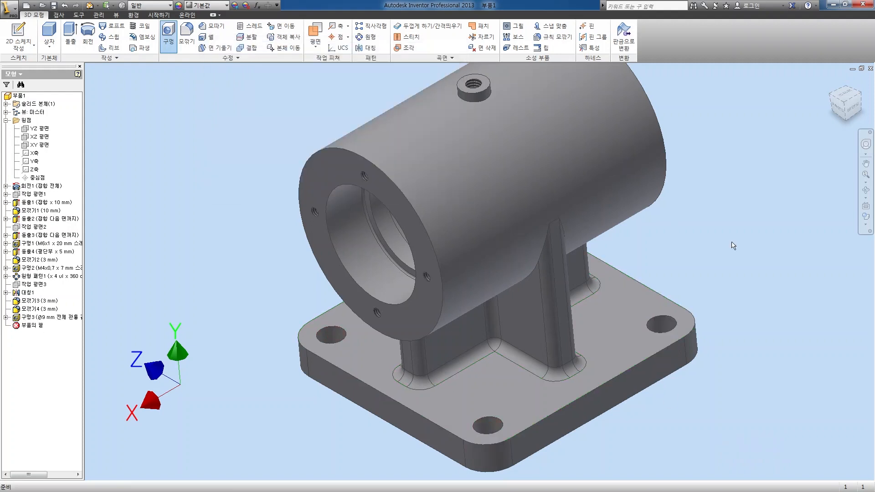
Step: Fillet the outer edge loop of the base plate's upper face with a 3 mm radius
{"action": "left_click", "coordinate": [196, 40]}
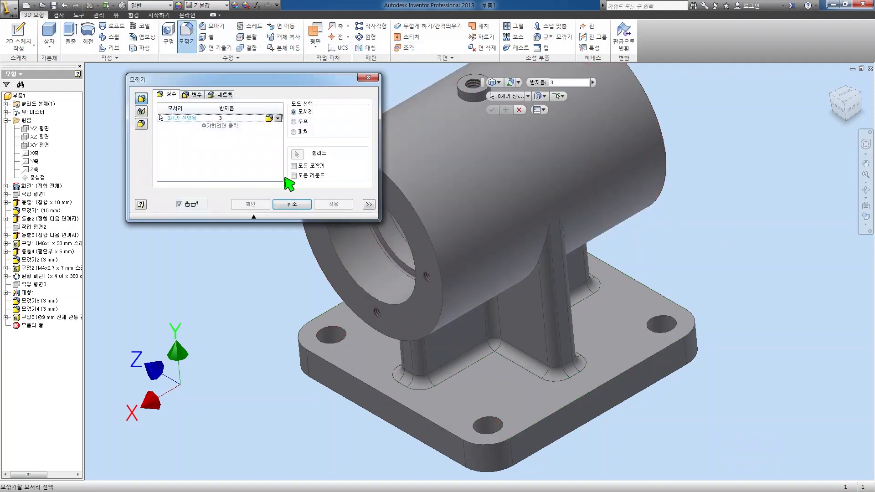
{"action": "left_click", "coordinate": [580, 393]}
{"action": "middle_click_drag", "start_coordinate": [531, 334], "coordinate": [523, 281], "text": "shift"}
{"action": "left_click", "coordinate": [337, 205]}
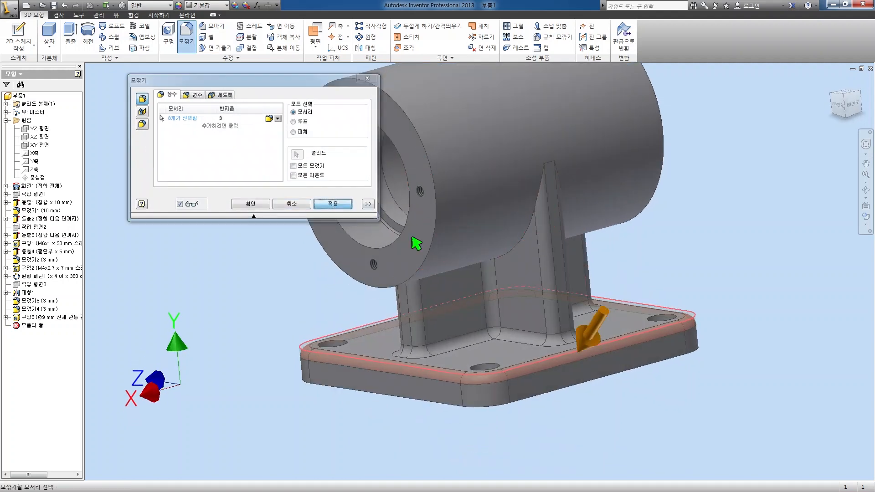
Step: Fillet the edges where the ribs meet the underside of the cylinder with a 3 mm radius
{"action": "left_click", "coordinate": [489, 259]}
{"action": "middle_click_drag", "start_coordinate": [562, 269], "coordinate": [473, 228], "text": "shift"}
{"action": "left_click", "coordinate": [467, 249]}
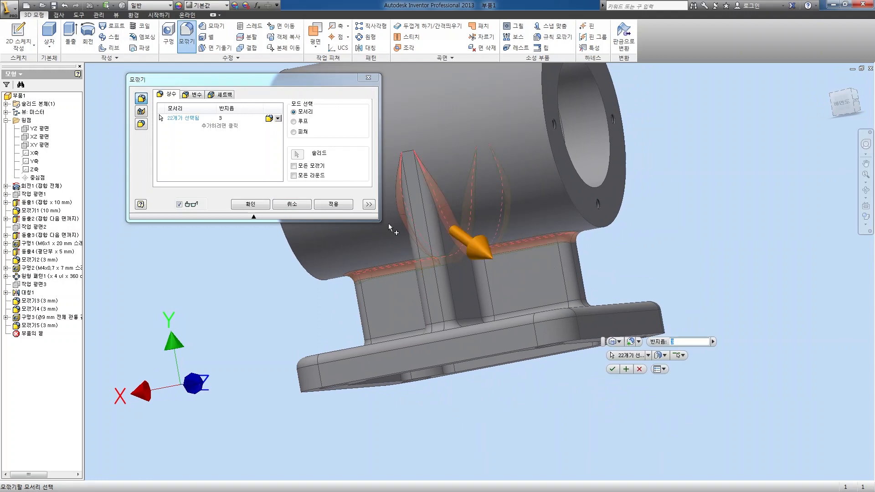
{"action": "left_click", "coordinate": [333, 204]}
Step: Fillet the edge where the threaded boss meets the cylinder with a 3 mm radius and finish the Fillet command
{"action": "key", "text": "F6"}
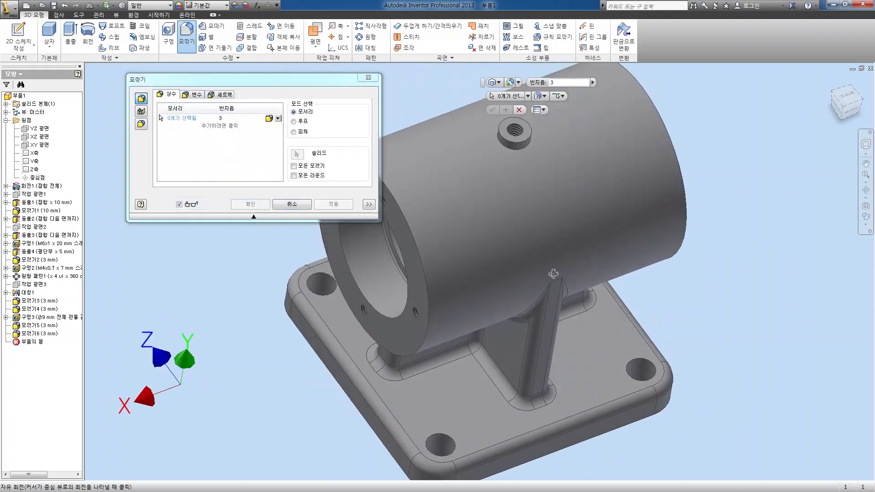
{"action": "left_click", "coordinate": [509, 150]}
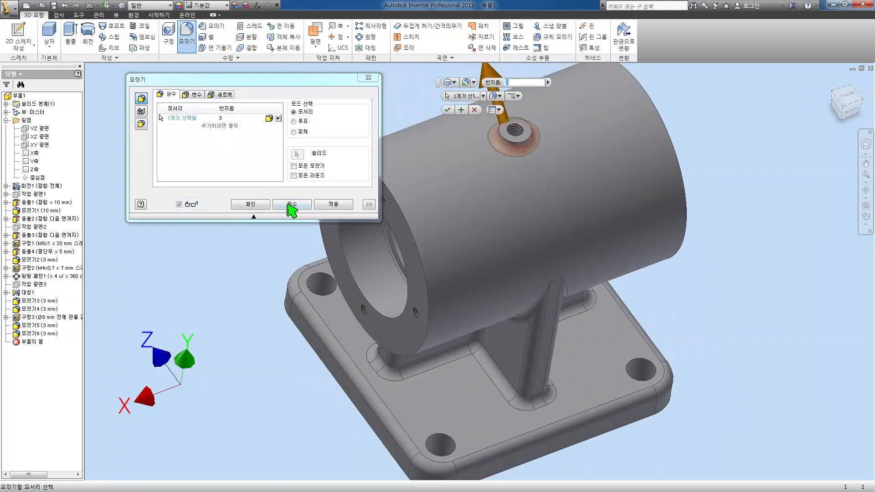
{"action": "left_click", "coordinate": [245, 206]}
Step: Chamfer the bore's circular edges on both cylinder end faces with a distance of 1 mm
{"action": "left_click", "coordinate": [212, 26]}
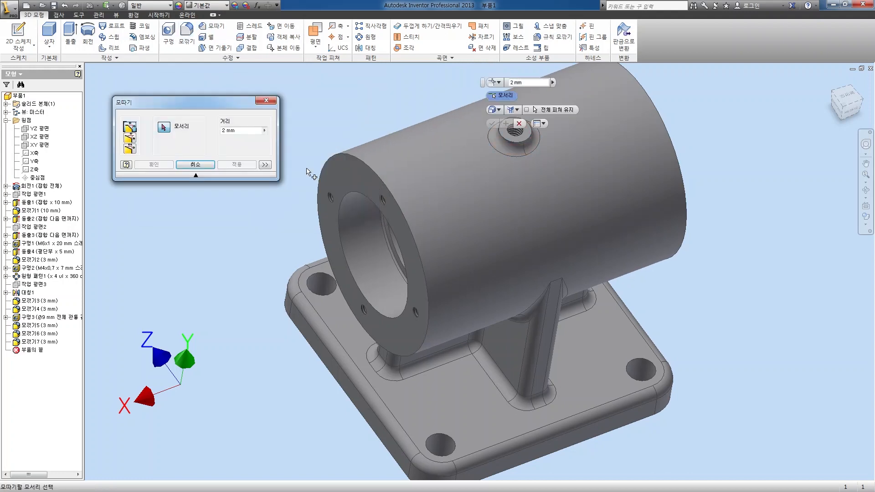
{"action": "left_click_drag", "start_coordinate": [248, 131], "coordinate": [200, 132]}
{"action": "type", "text": "1"}
{"action": "left_click", "coordinate": [349, 262]}
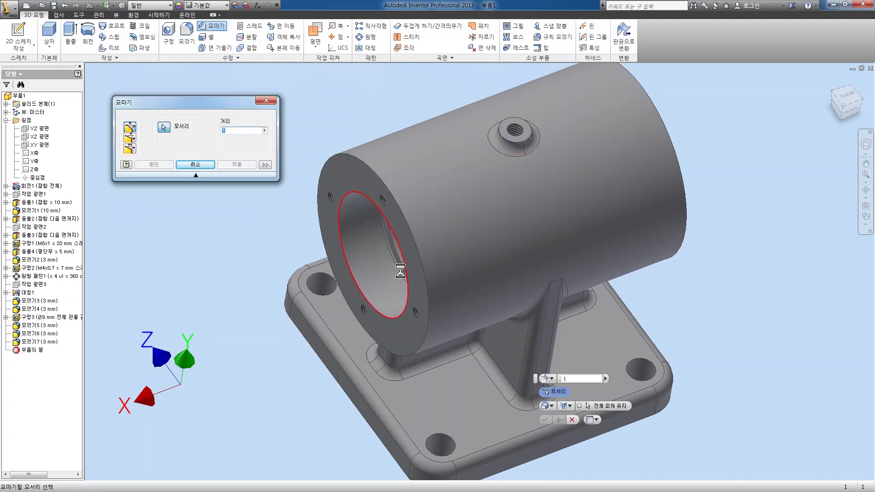
{"action": "key", "text": "F4"}
{"action": "left_click_drag", "start_coordinate": [474, 257], "coordinate": [439, 252]}
{"action": "left_click", "coordinate": [539, 189]}
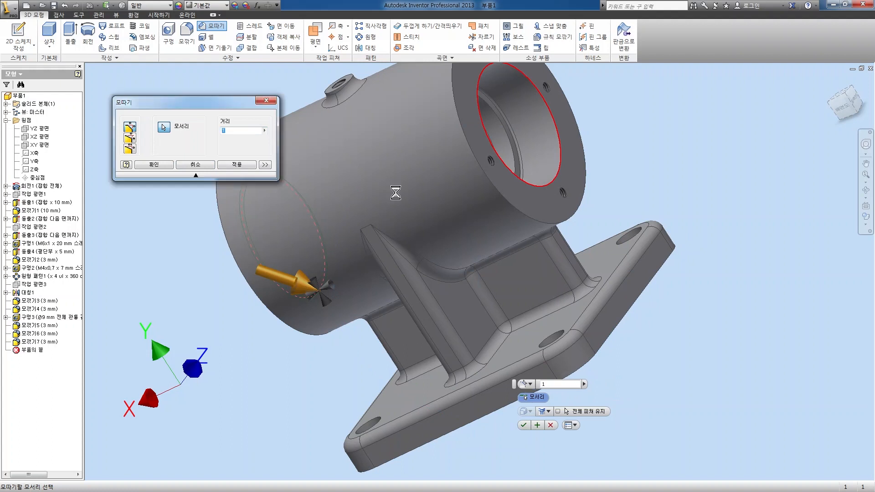
{"action": "left_click", "coordinate": [153, 164]}
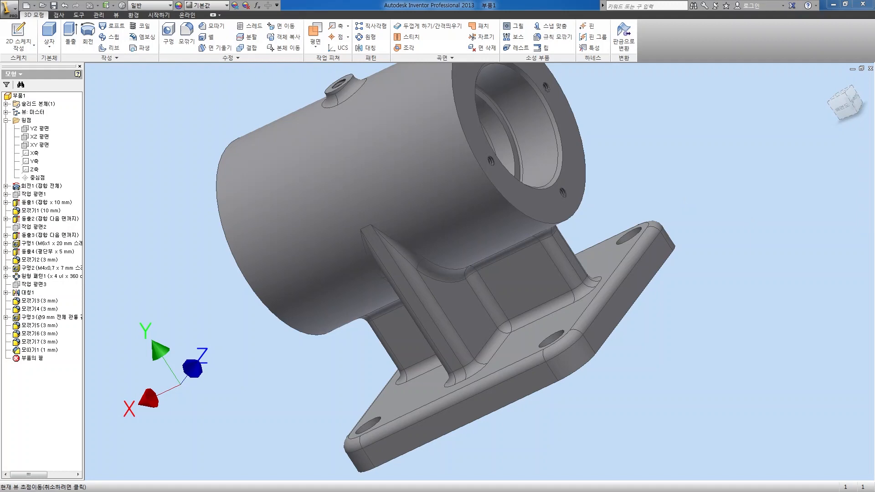
{"action": "left_click_drag", "start_coordinate": [678, 190], "coordinate": [593, 255]}
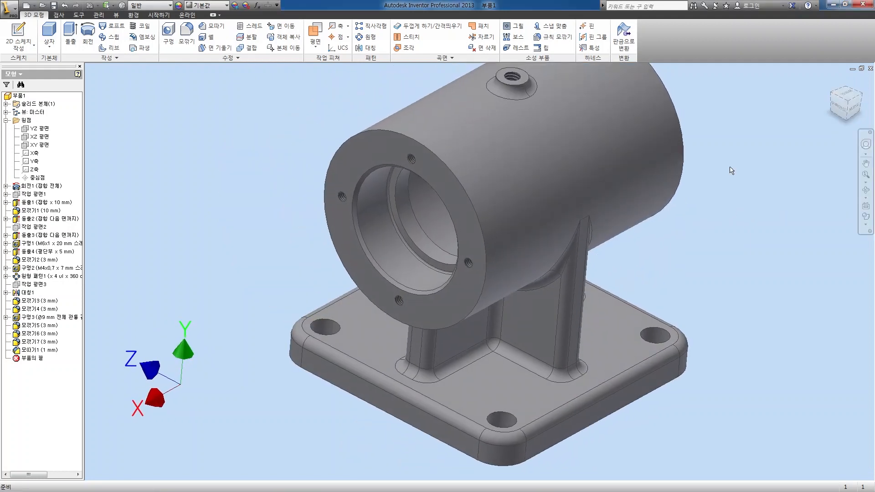
{"action": "left_click", "coordinate": [848, 106]}
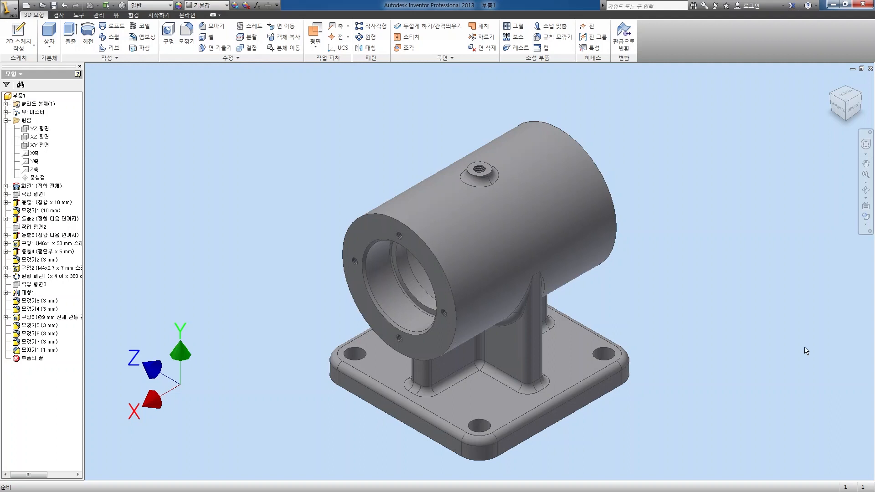
{"action": "key", "text": "F4"}
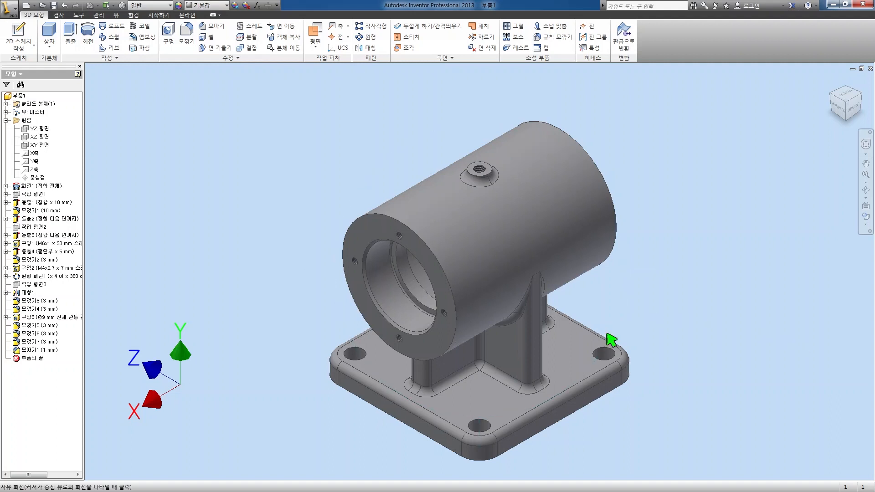